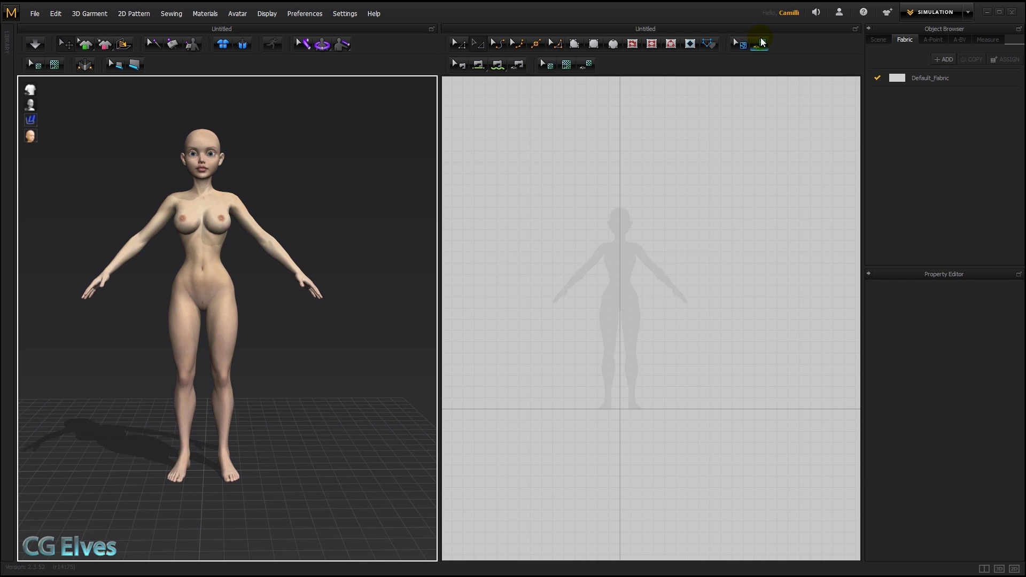
Step: Draw a rectangular pattern about 202 by 488 mm over one half of the avatar silhouette's torso, ending at the centre line
click(318, 214)
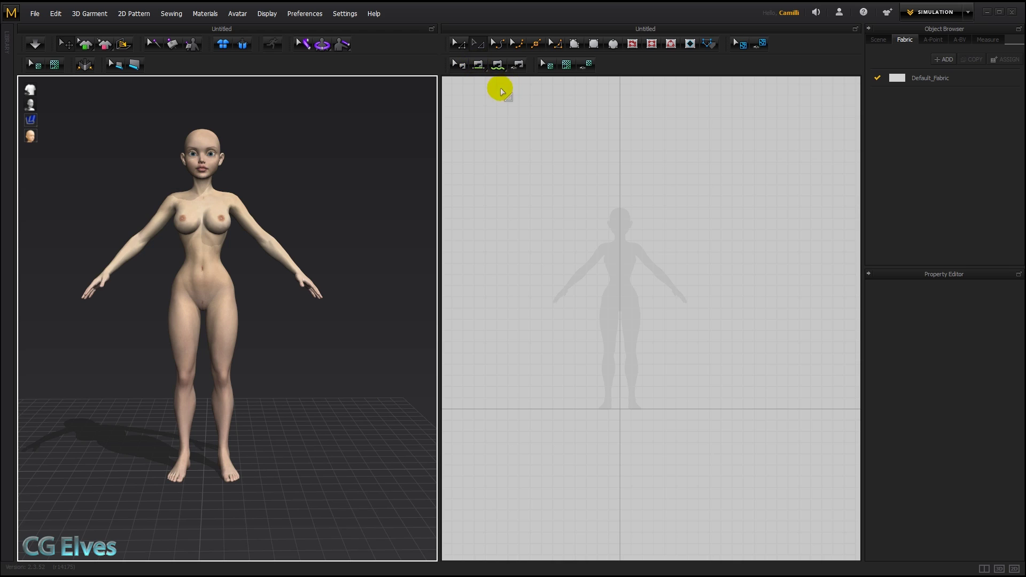
click(536, 45)
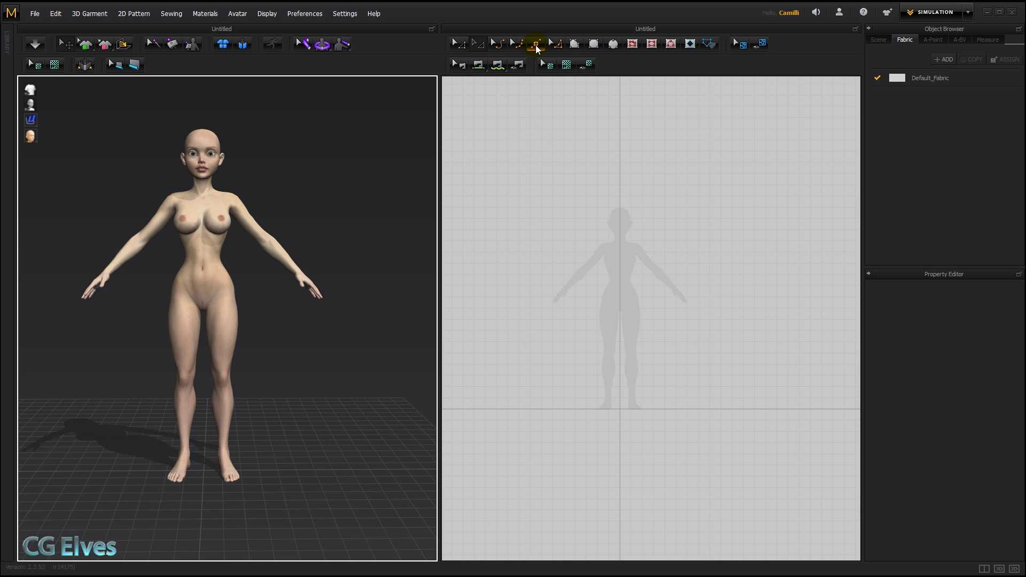
click(594, 41)
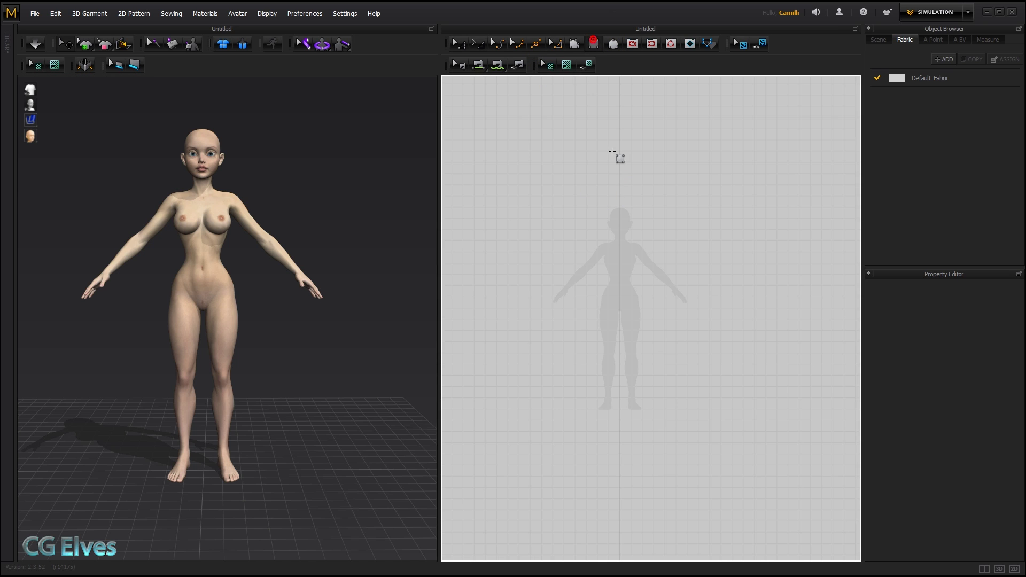
scroll(607, 259, up, 5)
scroll(530, 181, up, 1)
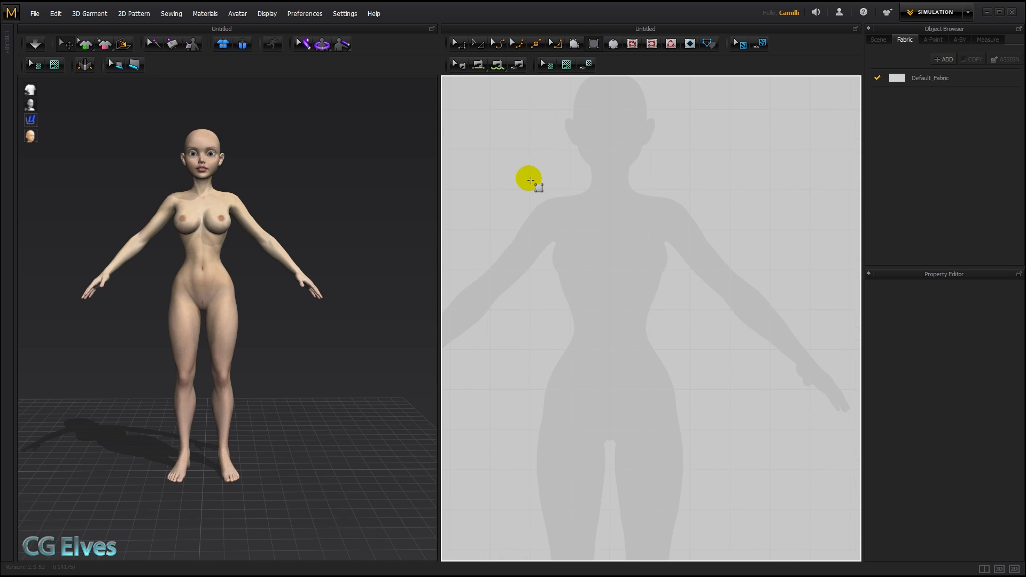
drag(530, 181, 610, 377)
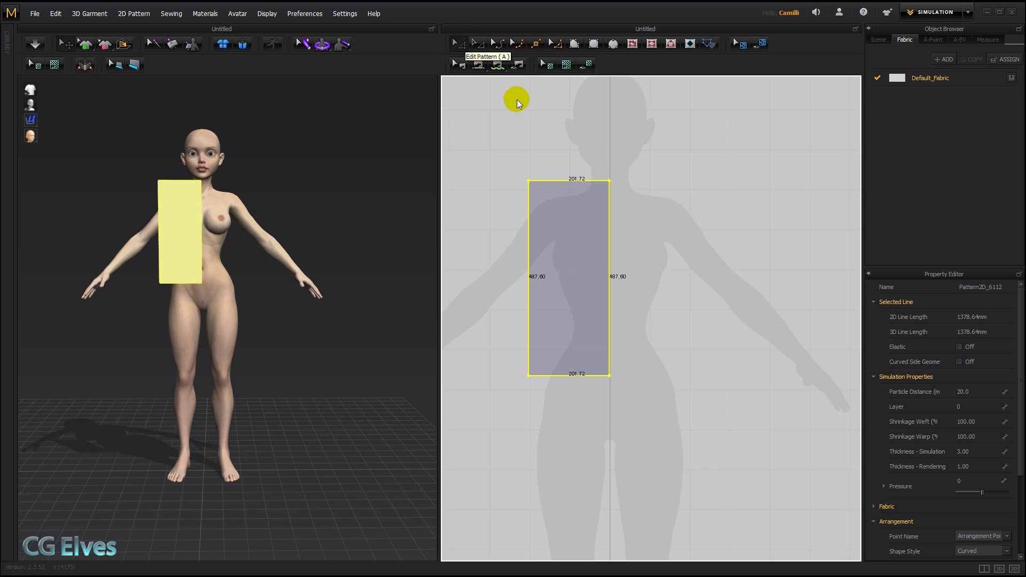
Step: Raise the rectangle's outer lower corner to slope the hem, making the outer side edge about 415 mm long
click(515, 141)
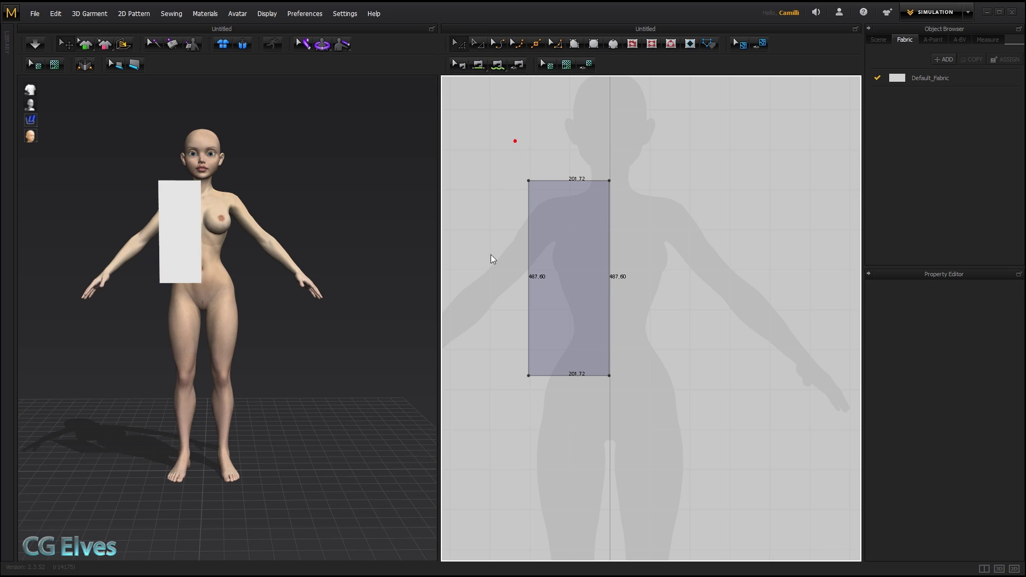
click(529, 376)
drag(529, 378, 531, 347)
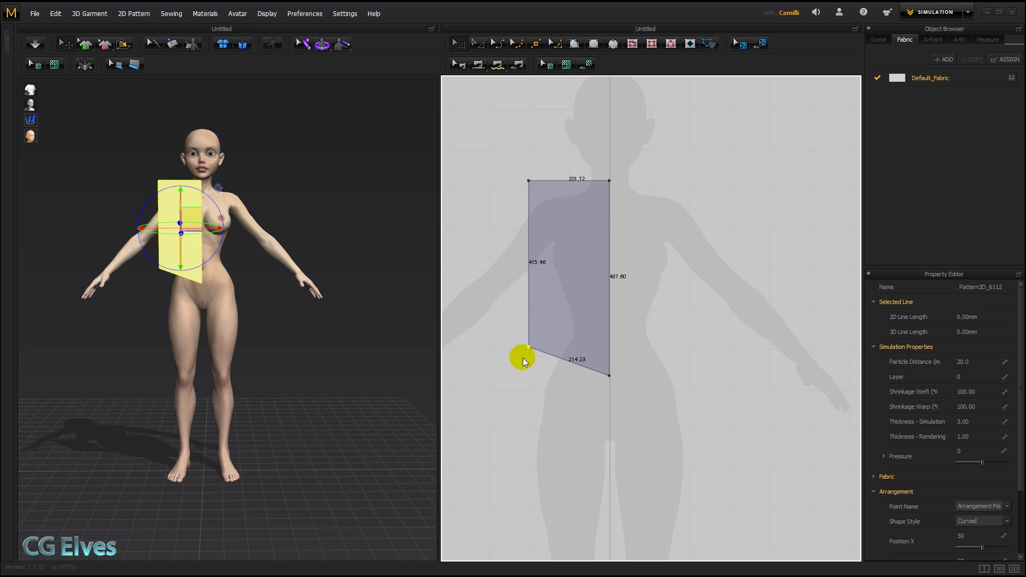
click(514, 357)
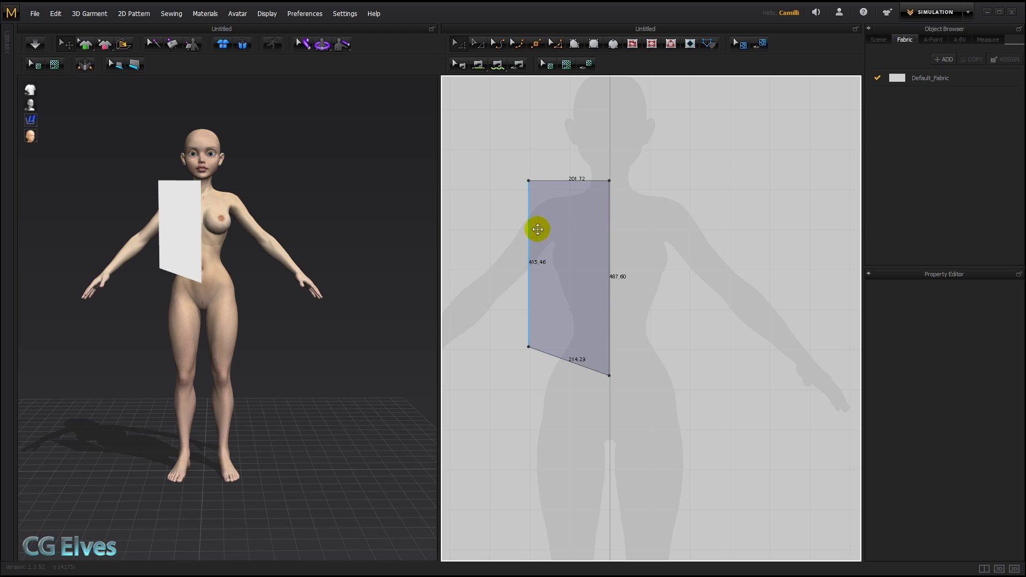
Step: Split the pattern's upper edge 50 mm from the outer corner and its outer side edge 170 mm below that corner
click(537, 44)
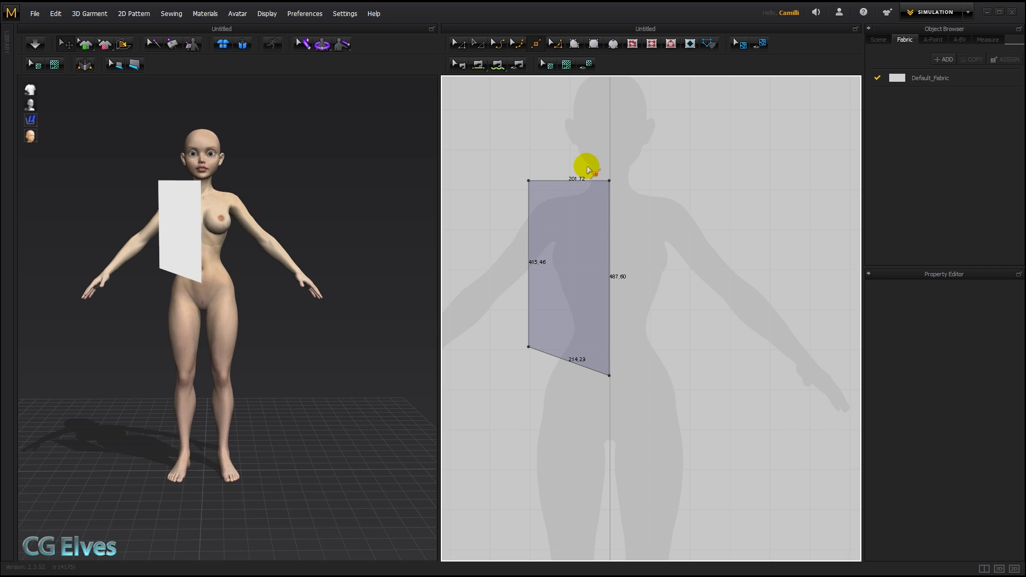
right_click(553, 181)
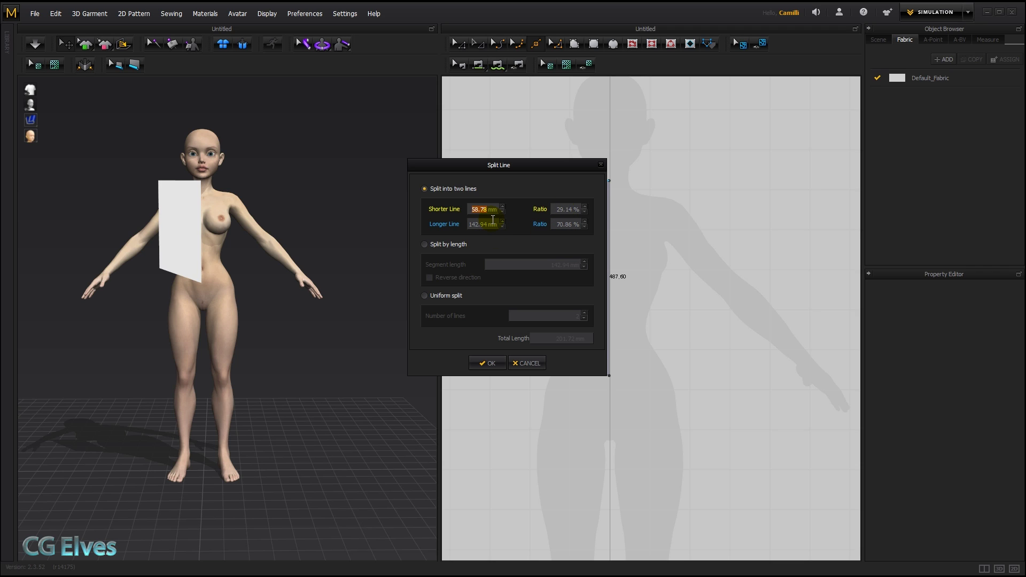
key(Return)
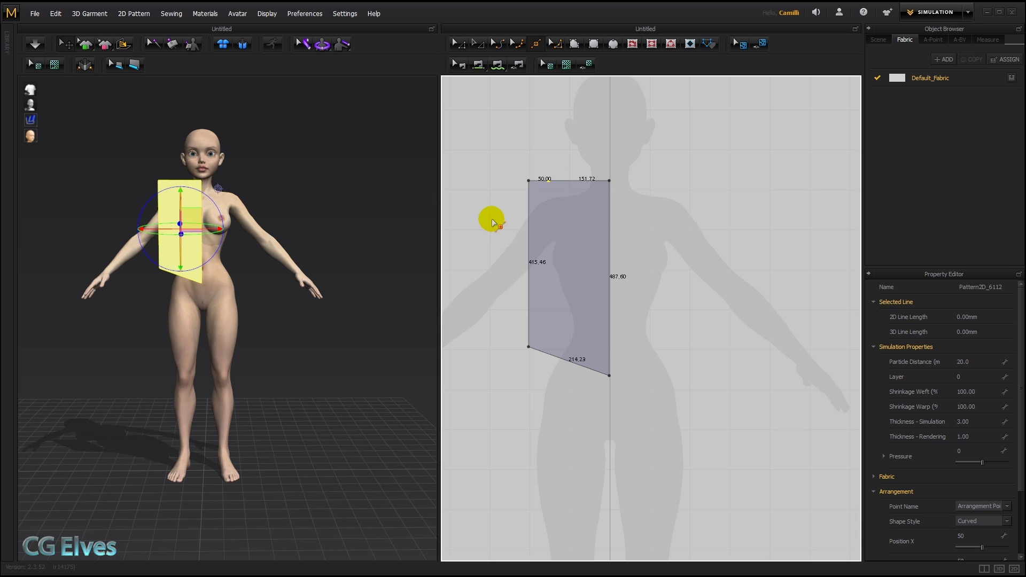
right_click(529, 249)
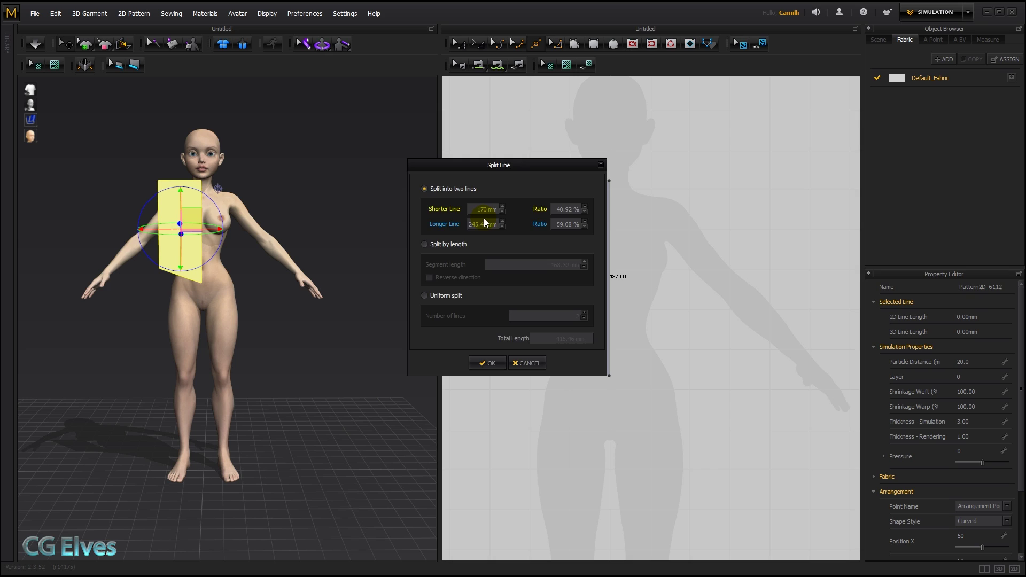
key(Return)
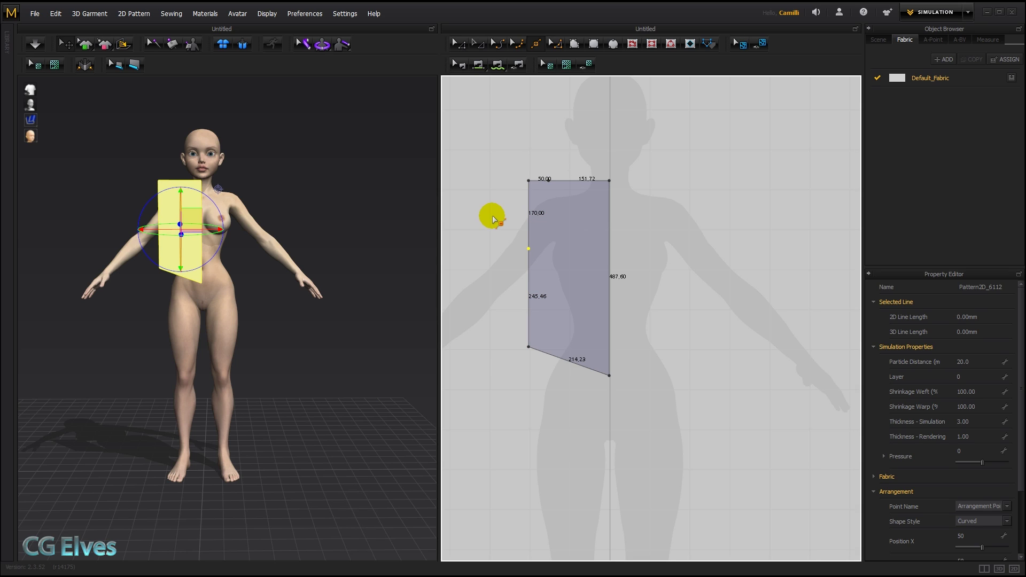
Step: Lower the upper centre-front corner to armhole level and drop the outer shoulder corner slightly, giving a shoulder about 53 mm long
key(a)
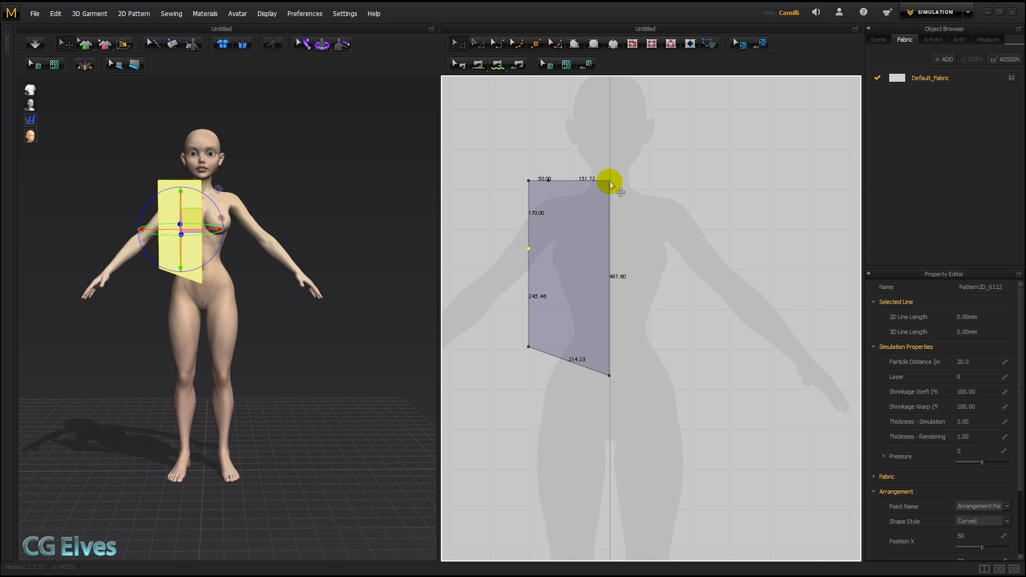
drag(611, 181, 609, 248)
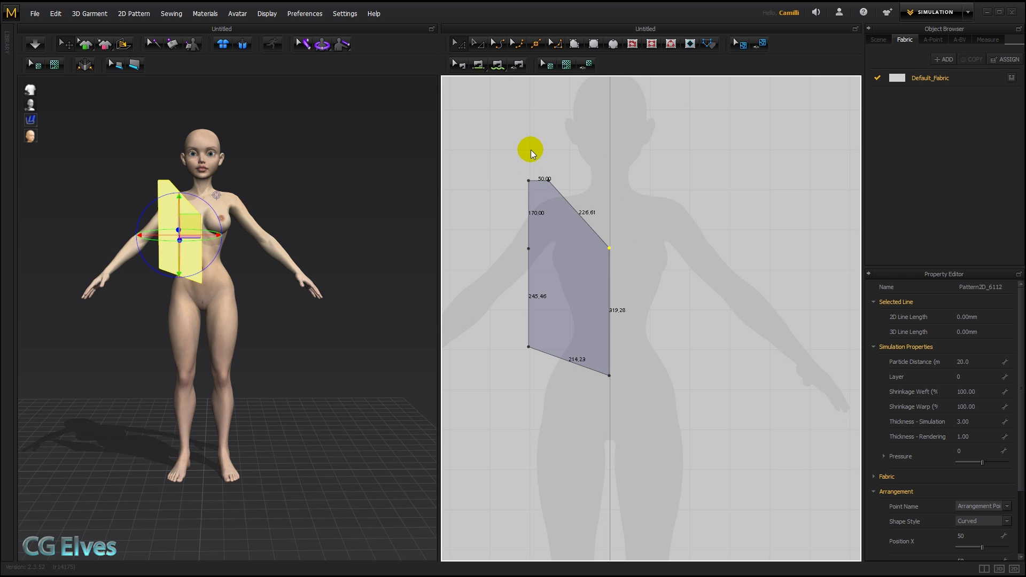
drag(528, 179, 529, 188)
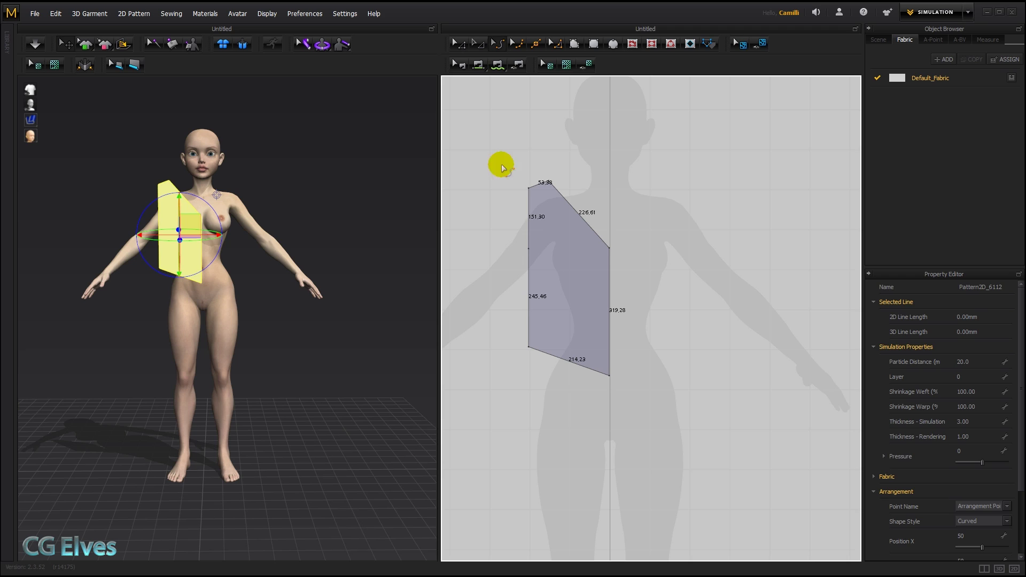
Step: Curve the armhole edge inward to about 163 mm and the neckline edge to about 236 mm
click(529, 216)
mouse_move(529, 216)
mouse_down()
mouse_move(573, 224)
mouse_move(544, 213)
mouse_up()
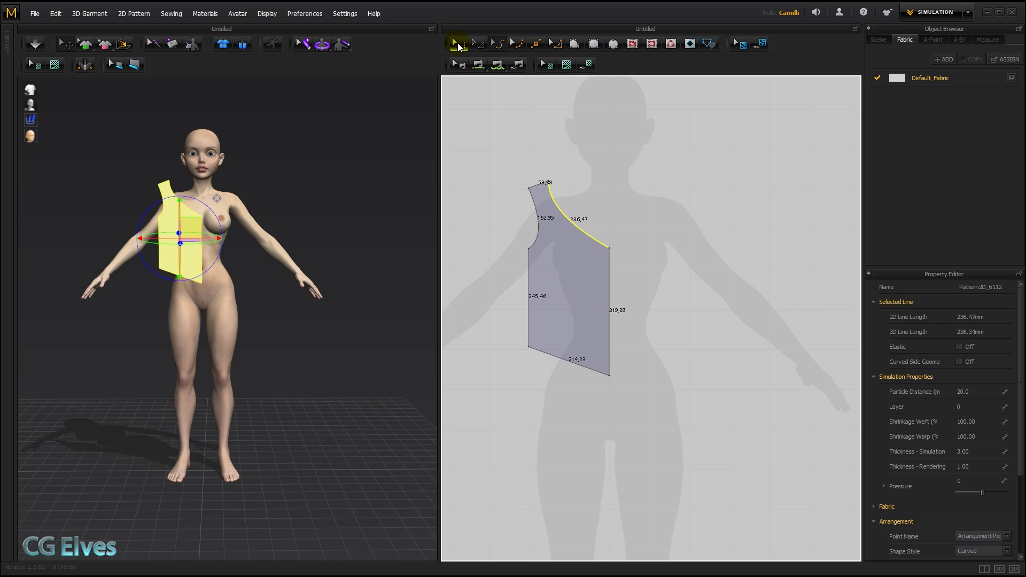
Step: Copy the half bodice and place it with Symmetric Paste on the other side of the centre line, leaving a small gap
click(458, 45)
click(628, 308)
click(570, 258)
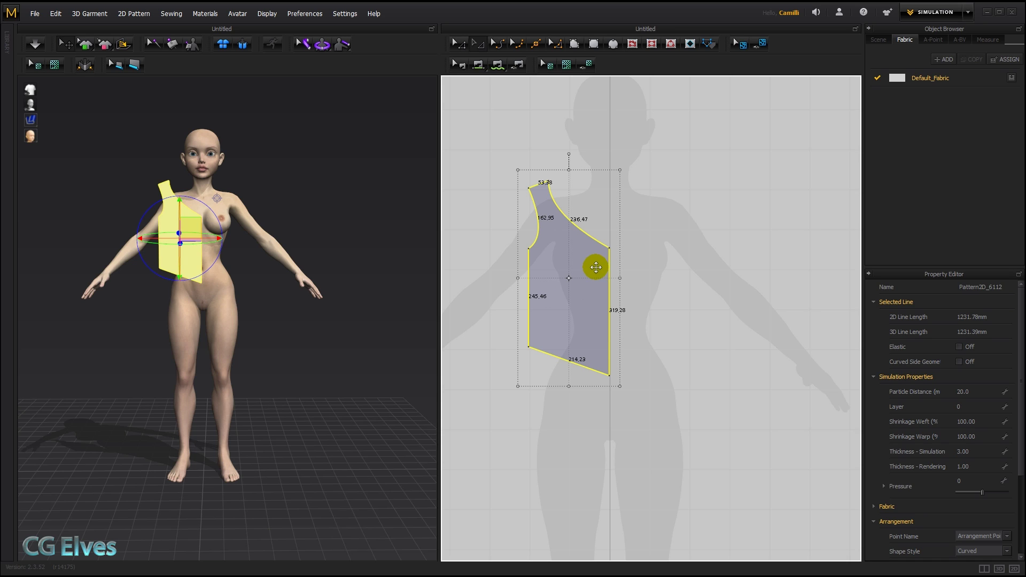
right_click(653, 270)
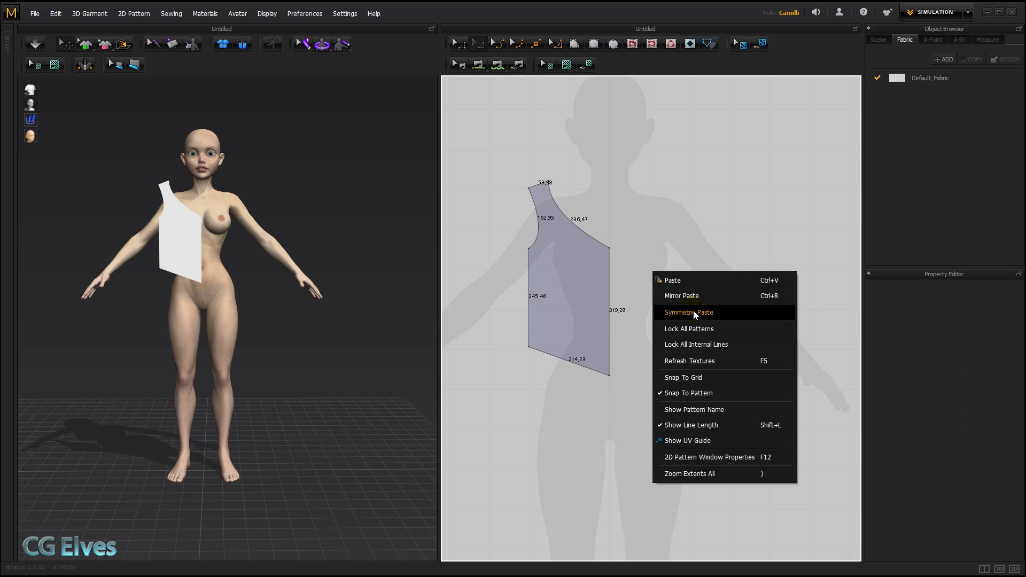
click(692, 312)
click(663, 282)
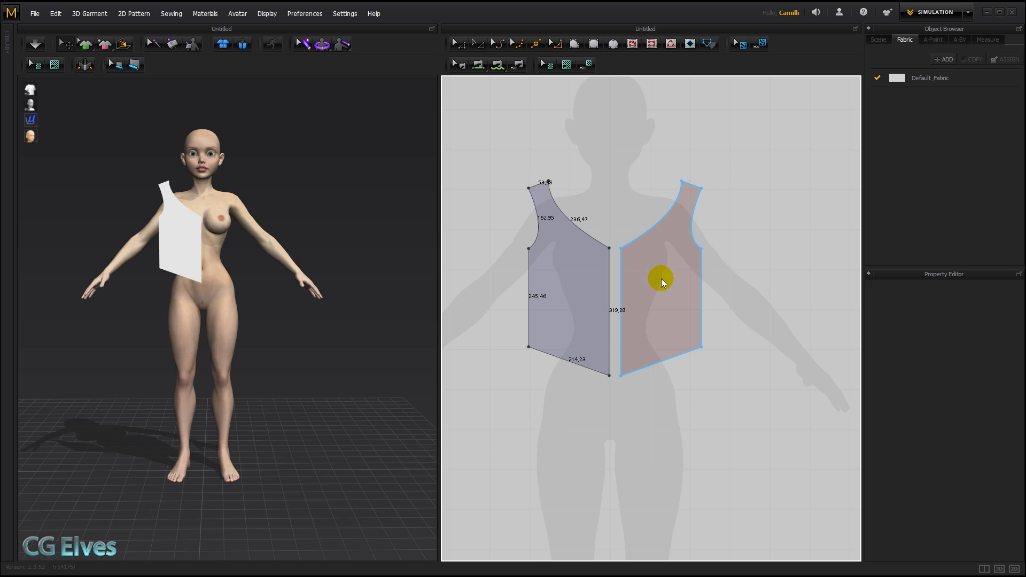
click(662, 281)
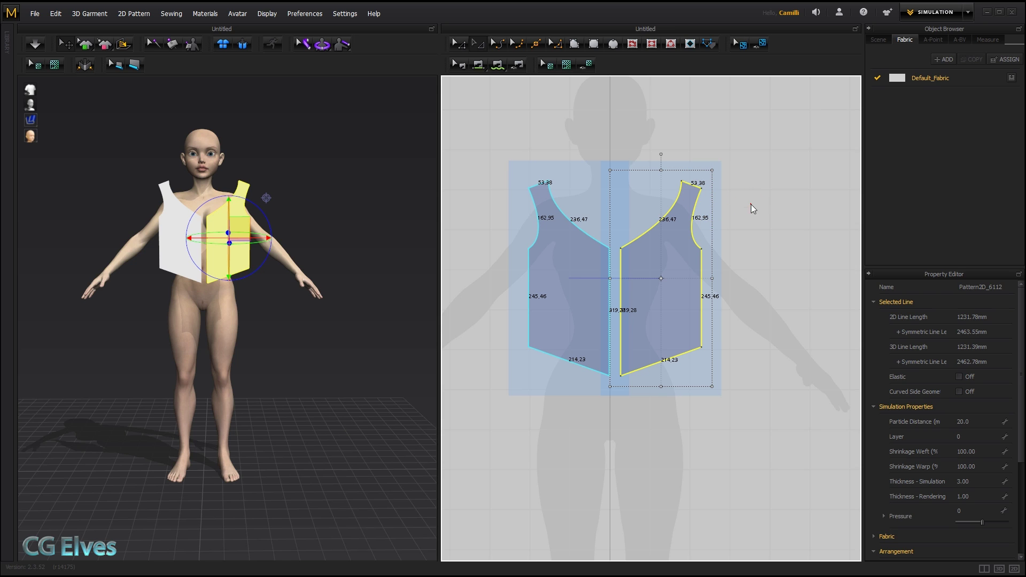
Step: Duplicate both front bodice pieces and place the copied pair beside the originals, clear of the first pair
scroll(615, 235, down, 3)
click(581, 252)
shift+click(624, 256)
middle_drag(680, 306, 626, 301)
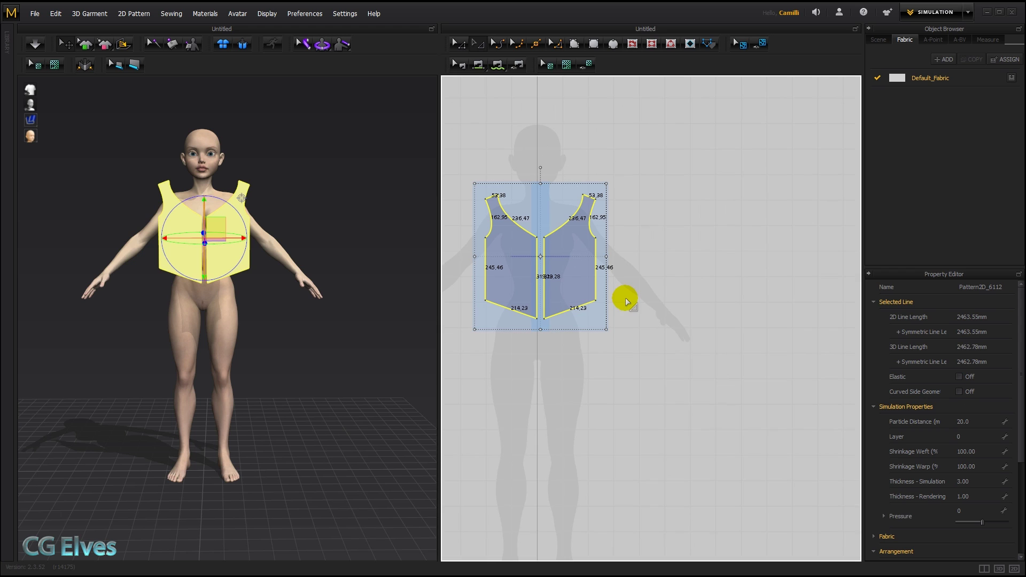
key(ctrl+v)
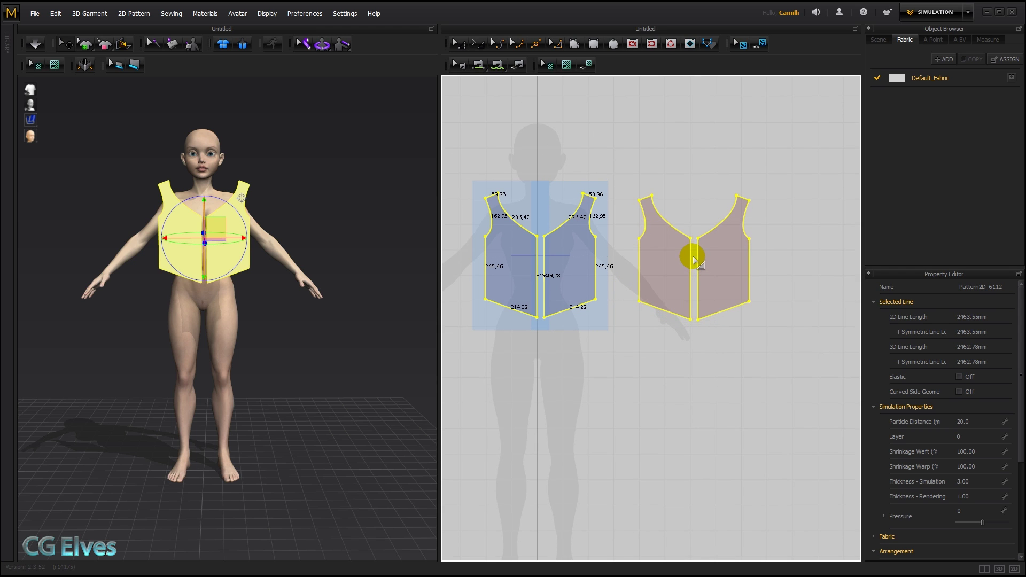
click(689, 255)
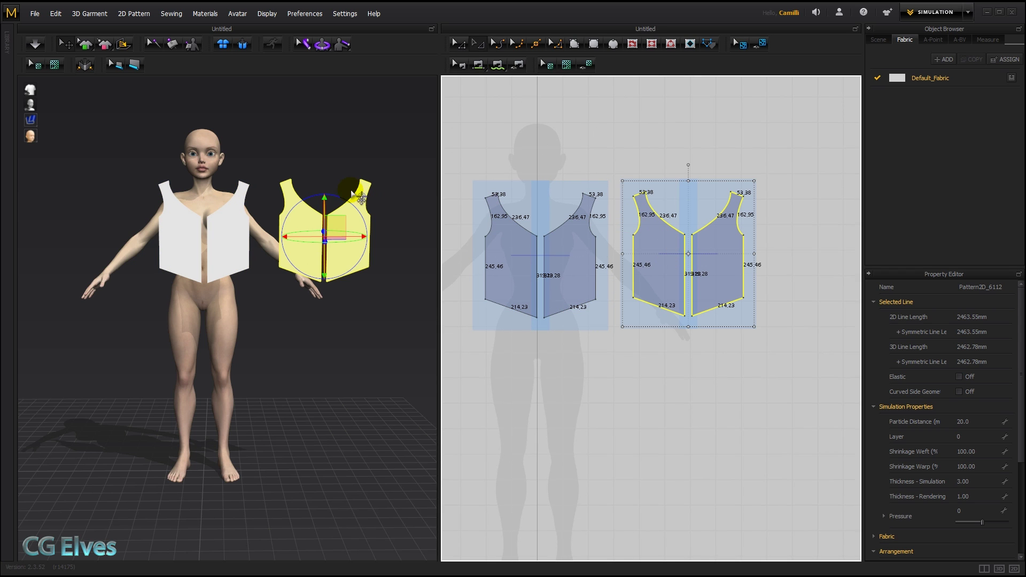
Step: Move the copied pair of bodice pieces behind the avatar's back in the 3D scene
right_drag(353, 200, 201, 212)
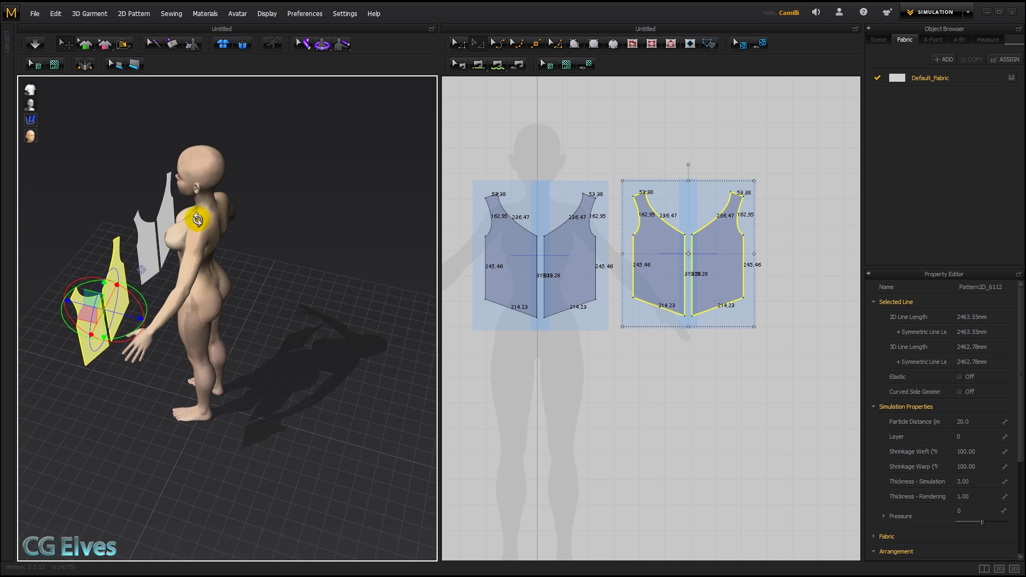
right_drag(293, 183, 107, 259)
drag(81, 283, 244, 230)
right_drag(270, 262, 247, 251)
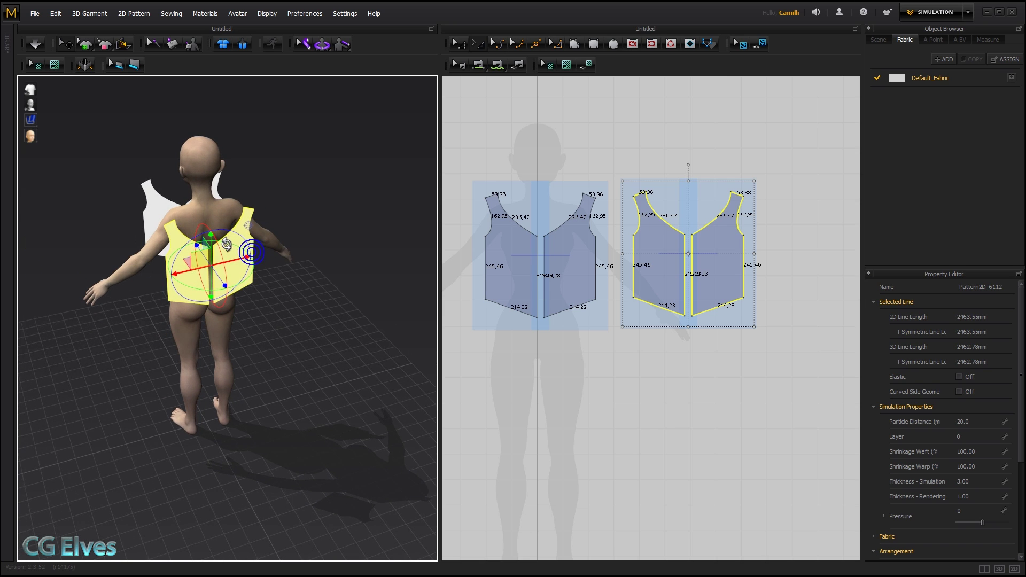
Step: Change the garment surface display to shade the fabric's inner side darker, and check which way the front and back pieces face
mouse_move(32, 121)
click(75, 121)
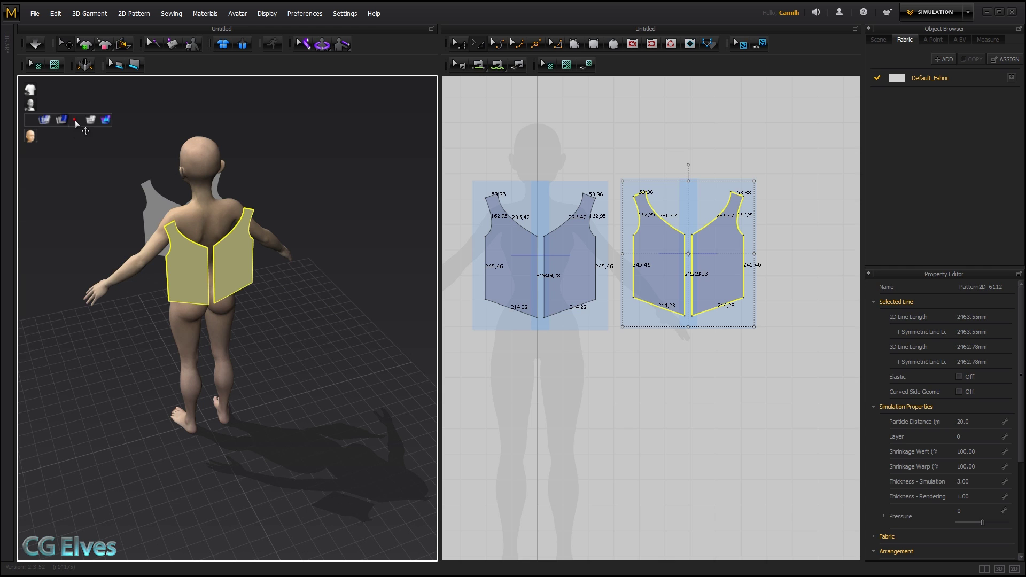
right_drag(115, 267, 351, 238)
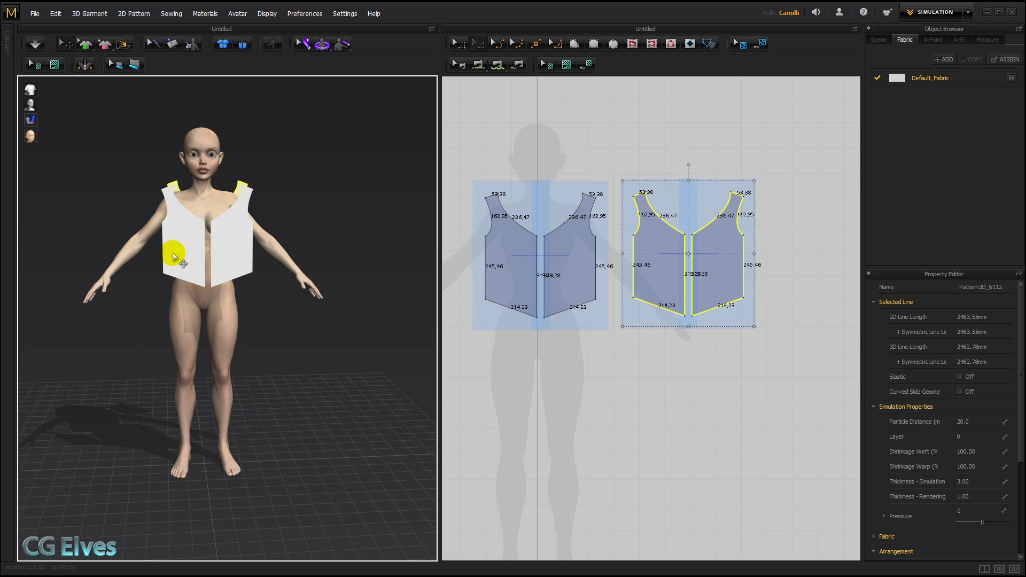
right_drag(174, 257, 284, 221)
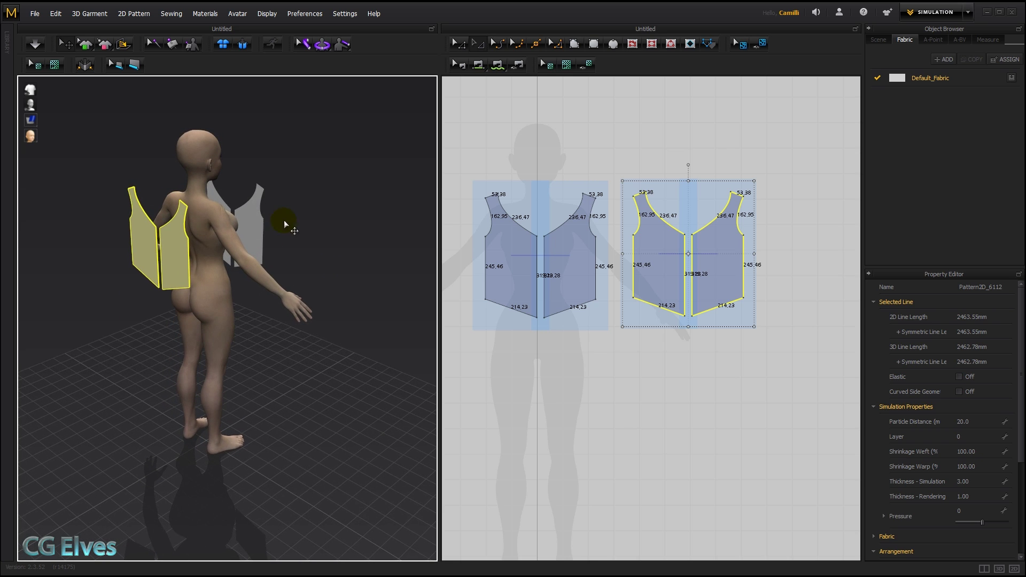
right_drag(305, 268, 125, 263)
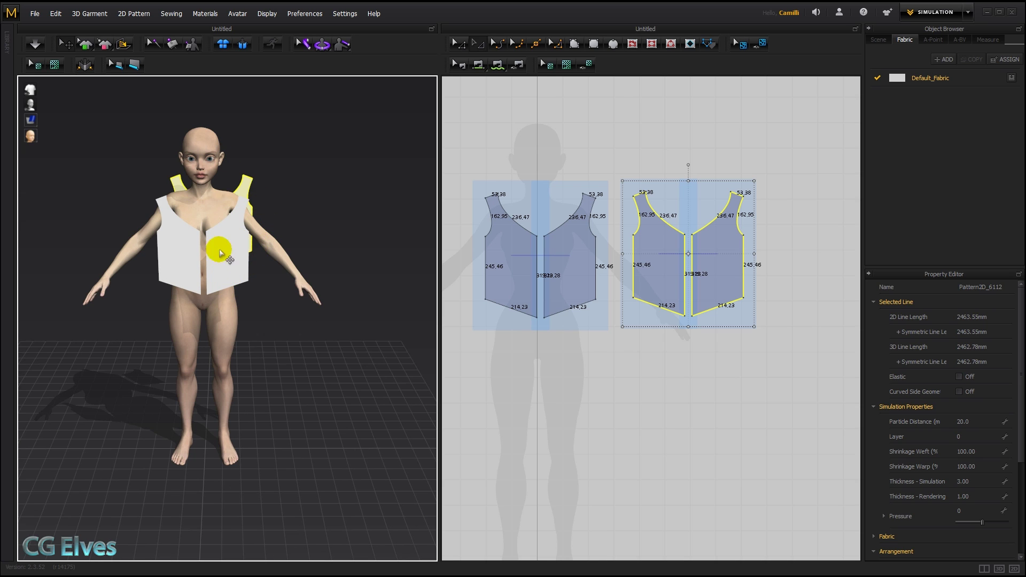
right_drag(289, 236, 173, 261)
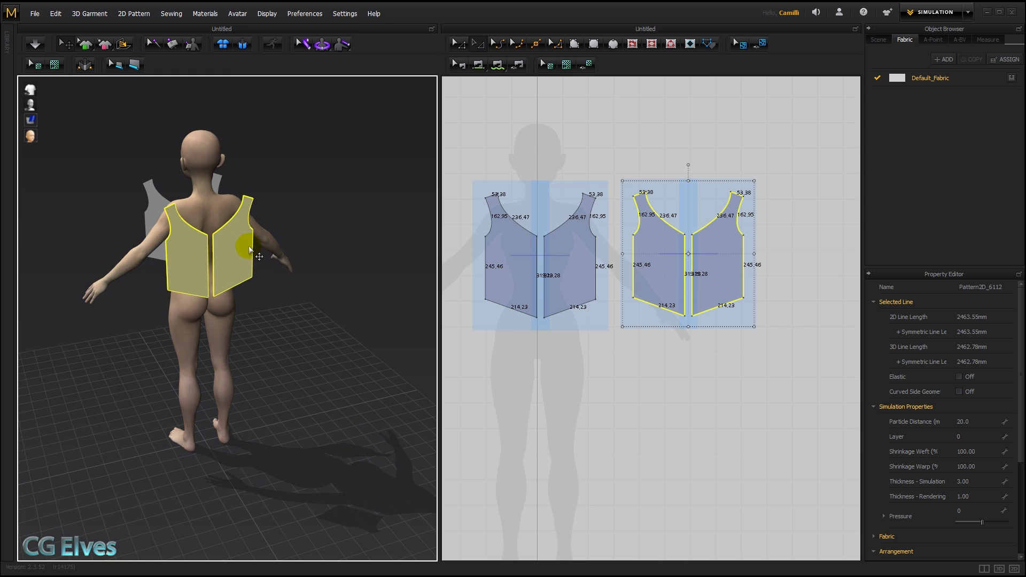
Step: Flip the two back bodice pieces horizontally to turn their outer side away from the avatar, and check their alignment with the front
right_click(242, 217)
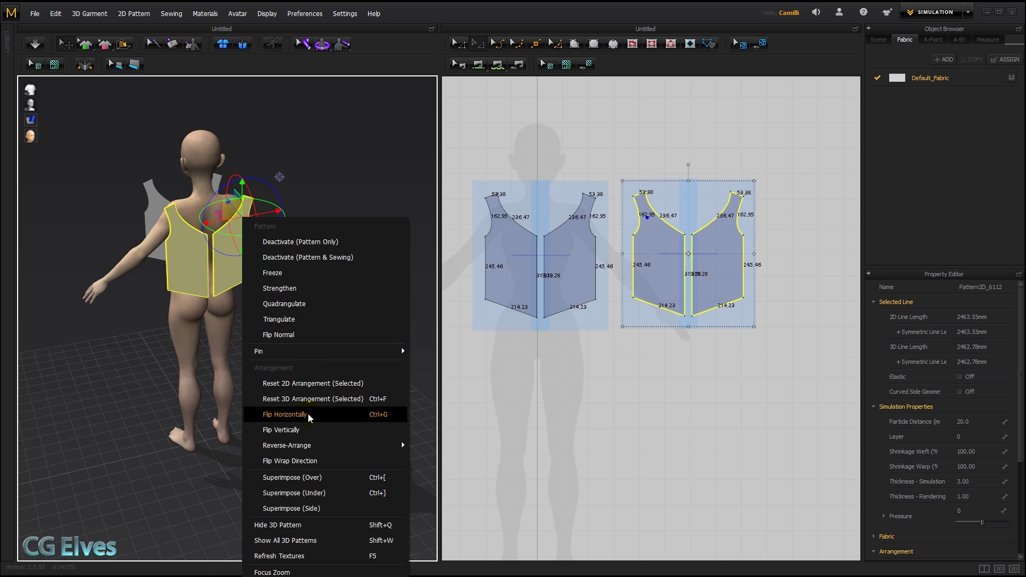
click(284, 414)
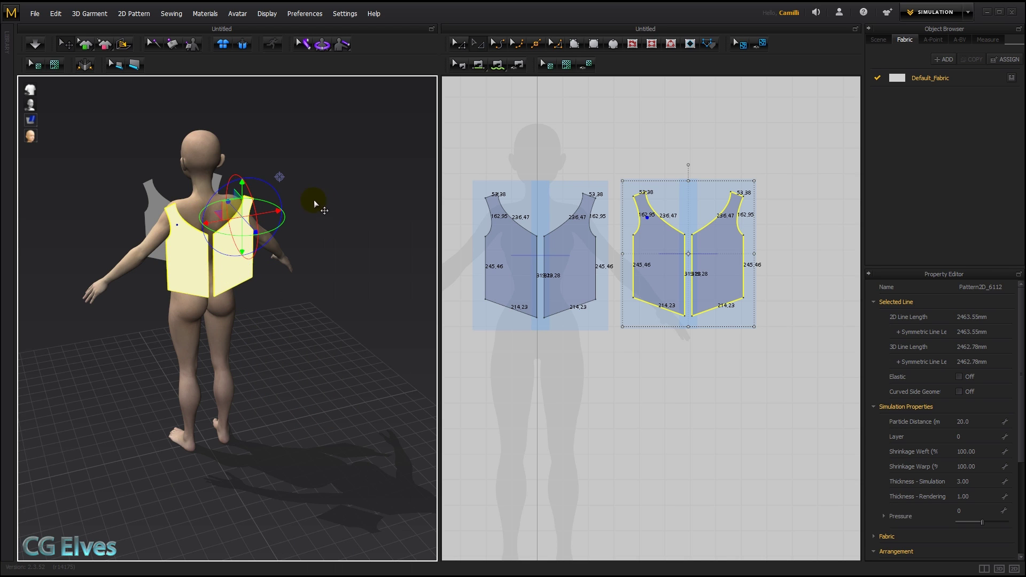
right_drag(313, 200, 288, 270)
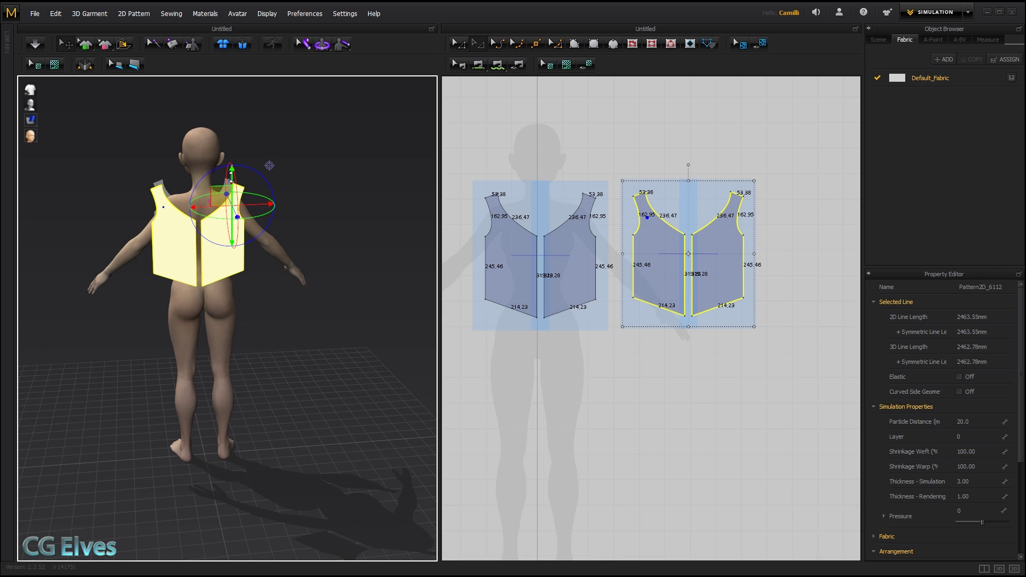
right_drag(208, 203, 332, 231)
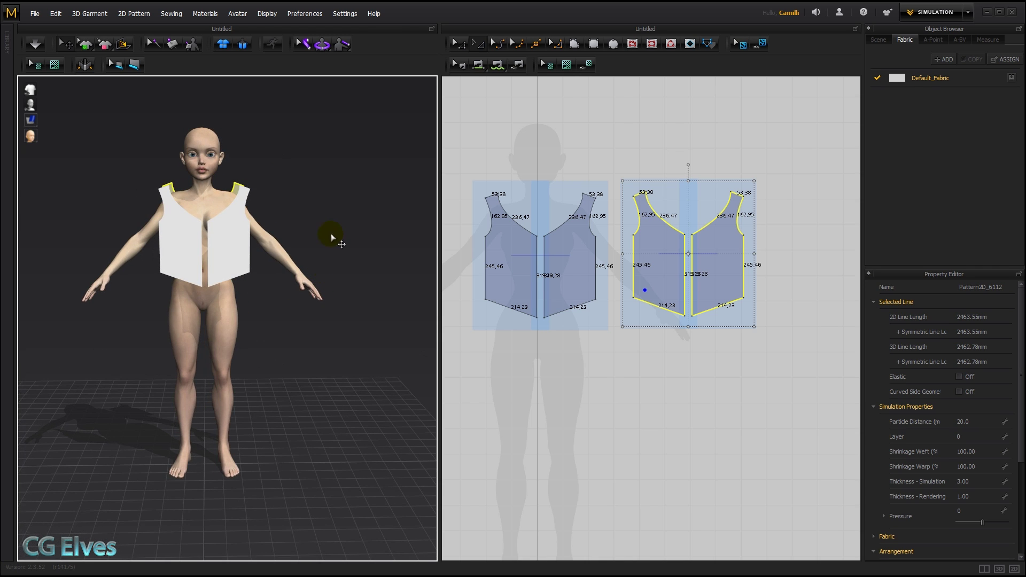
Step: Sew the front bodice pieces to the back pieces along both side edges with Segment Sewing
click(332, 231)
click(483, 66)
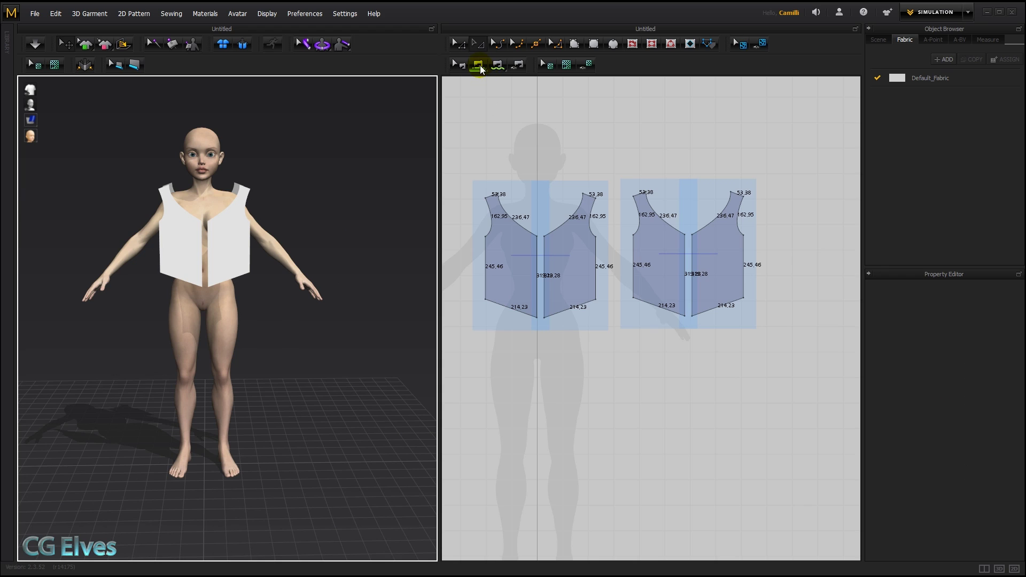
click(592, 250)
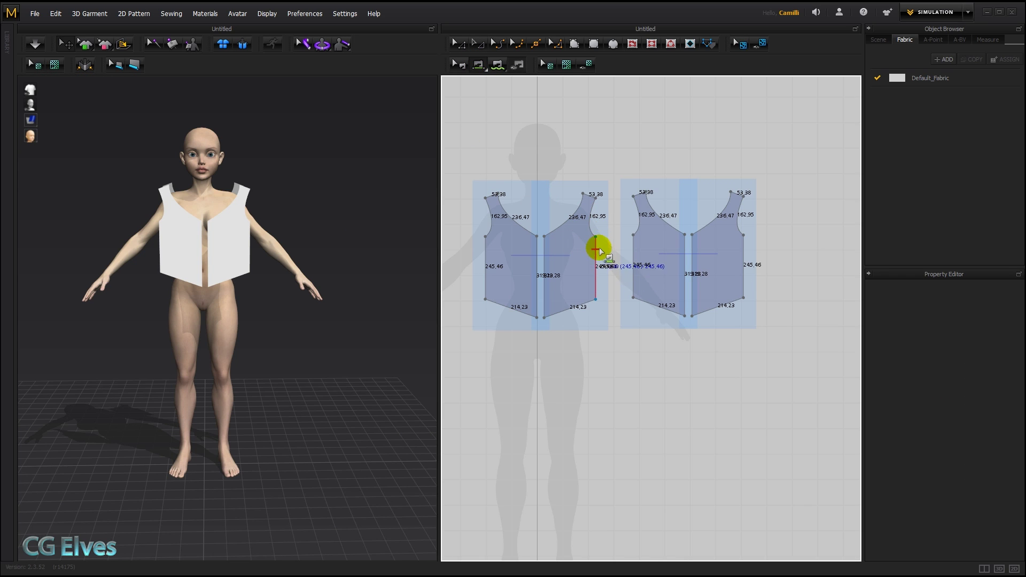
click(634, 256)
right_drag(314, 203, 238, 243)
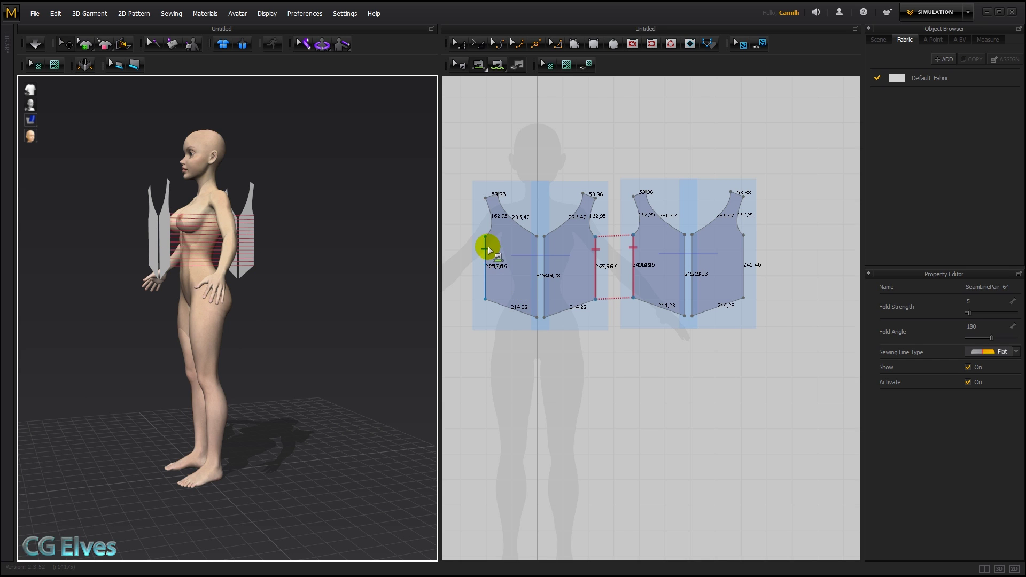
click(743, 248)
mouse_move(343, 256)
right_down()
mouse_move(242, 238)
mouse_move(360, 254)
right_up()
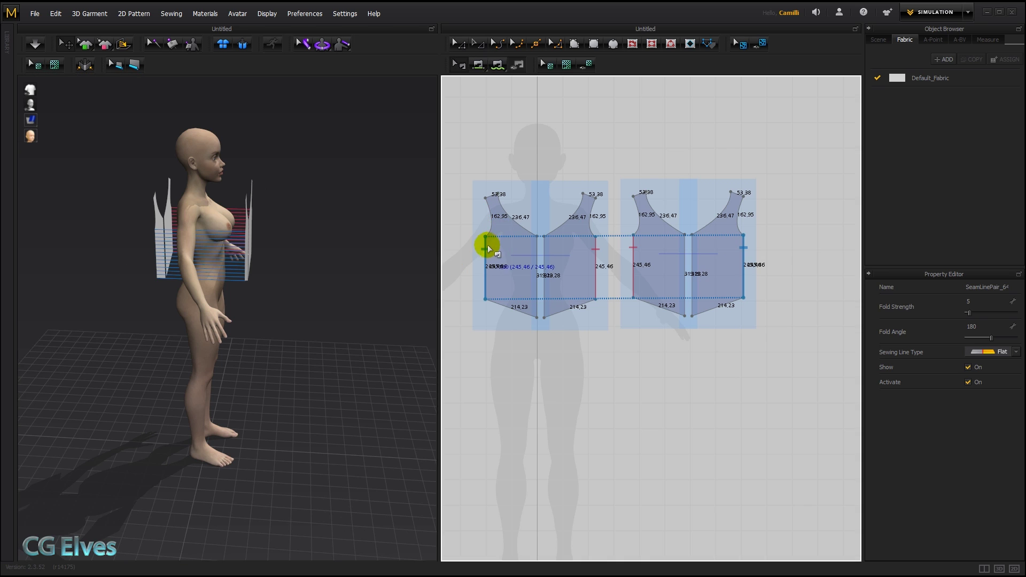
Step: Reverse the sewing direction of the second side seam and inspect the stitch lines around the avatar
right_click(488, 245)
click(503, 268)
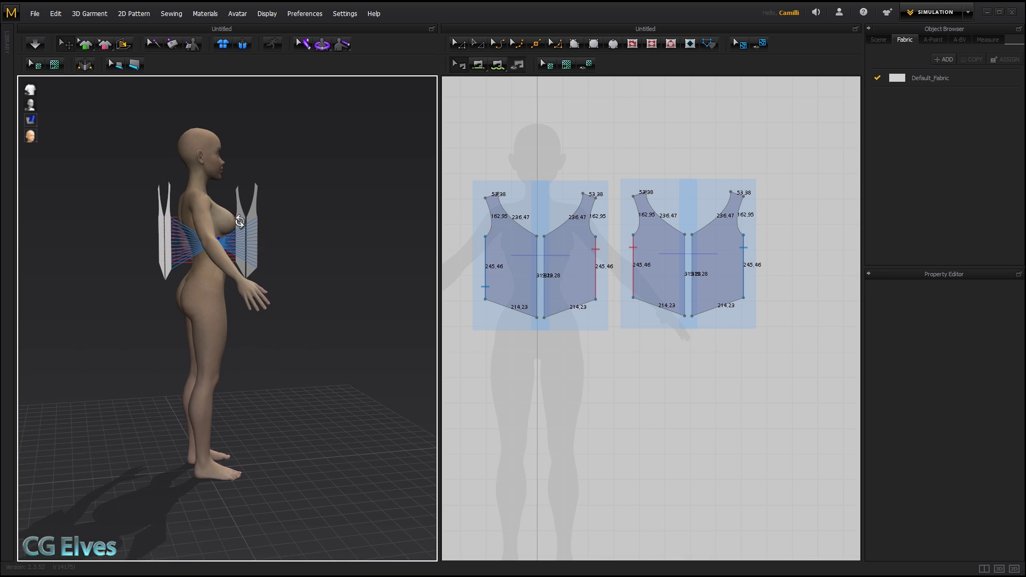
right_drag(240, 221, 239, 224)
right_drag(261, 297, 239, 207)
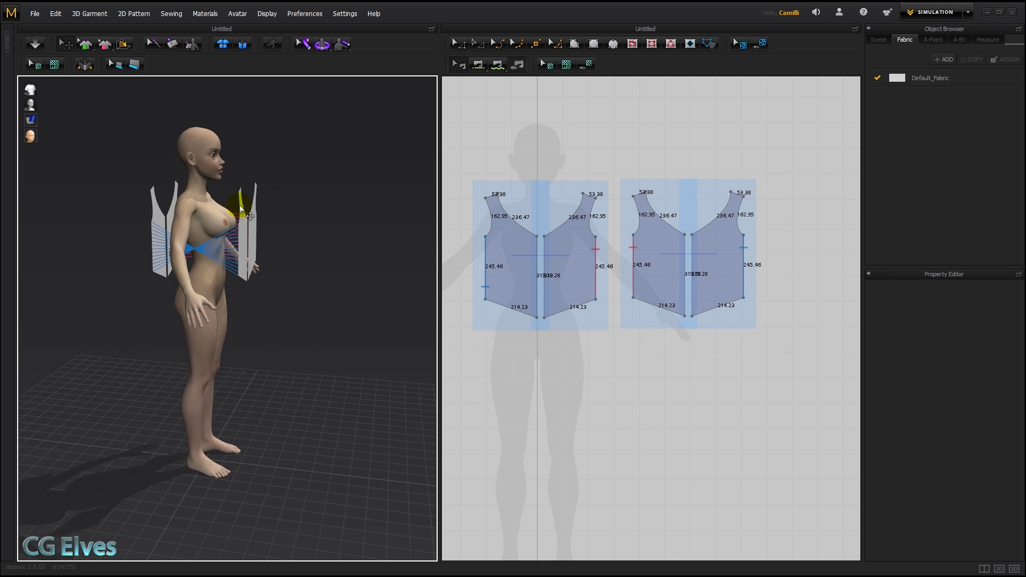
Step: Delete the crossed side seam and sew the same front and back side edges together uncrossed
click(480, 260)
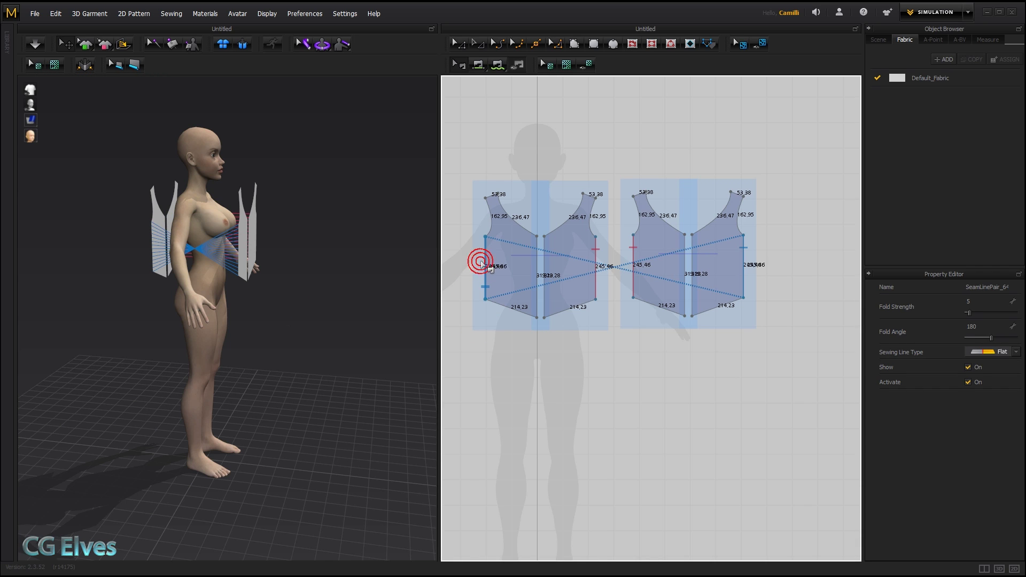
key(Delete)
click(478, 72)
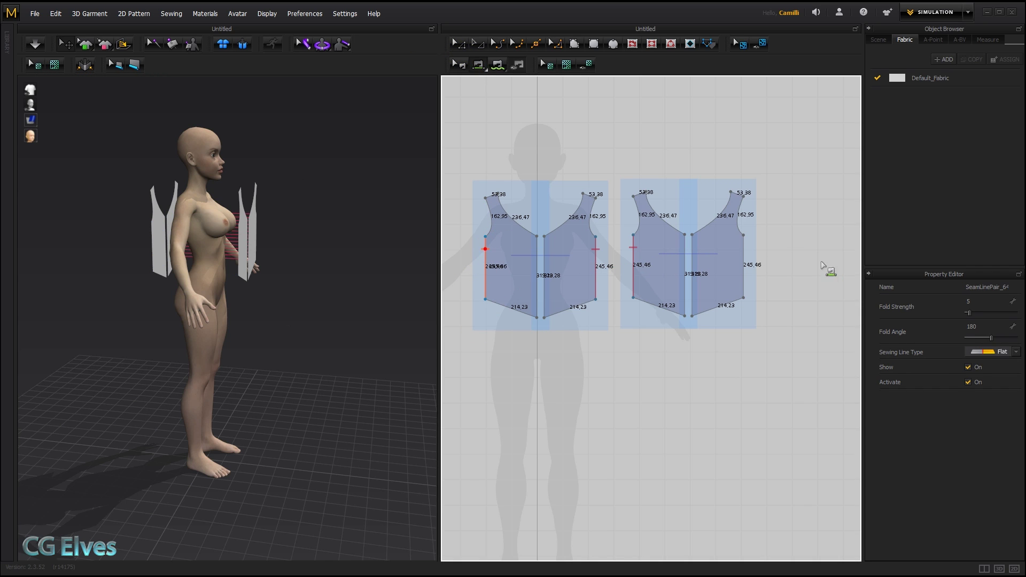
click(745, 243)
Step: Sew the front shoulder edges to the matching back shoulder edges on both sides
drag(603, 292, 596, 200)
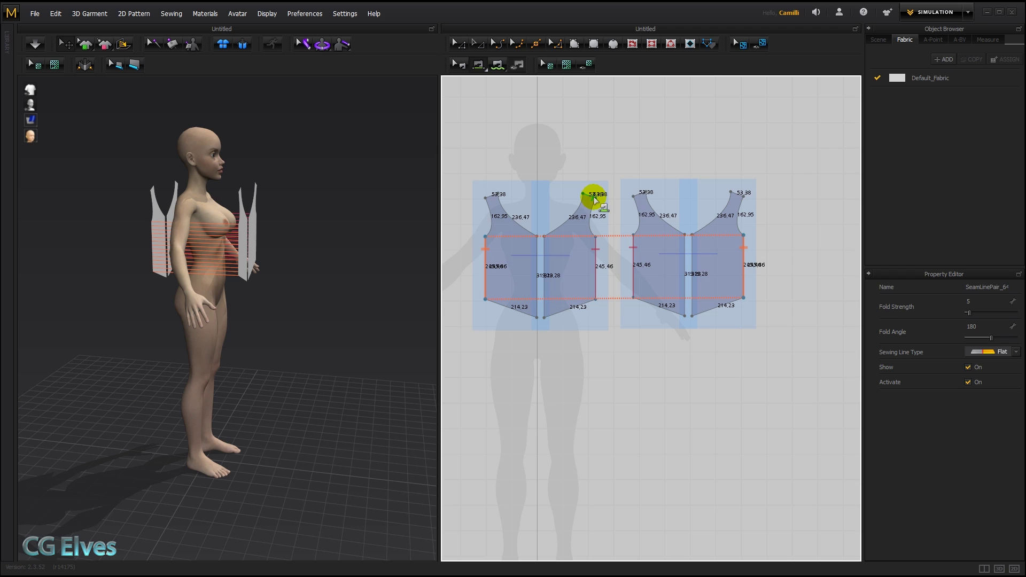
click(635, 195)
click(487, 201)
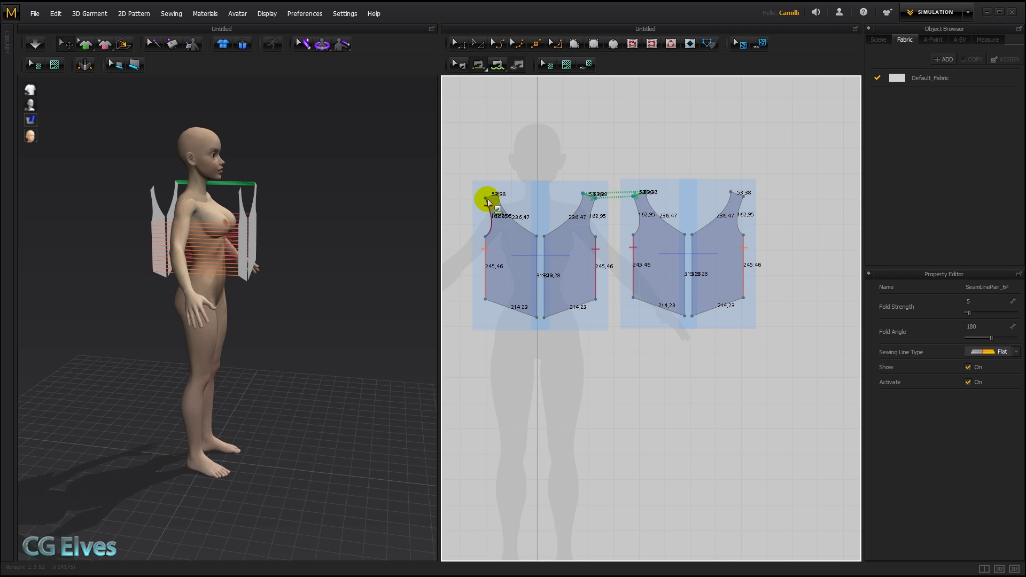
click(740, 194)
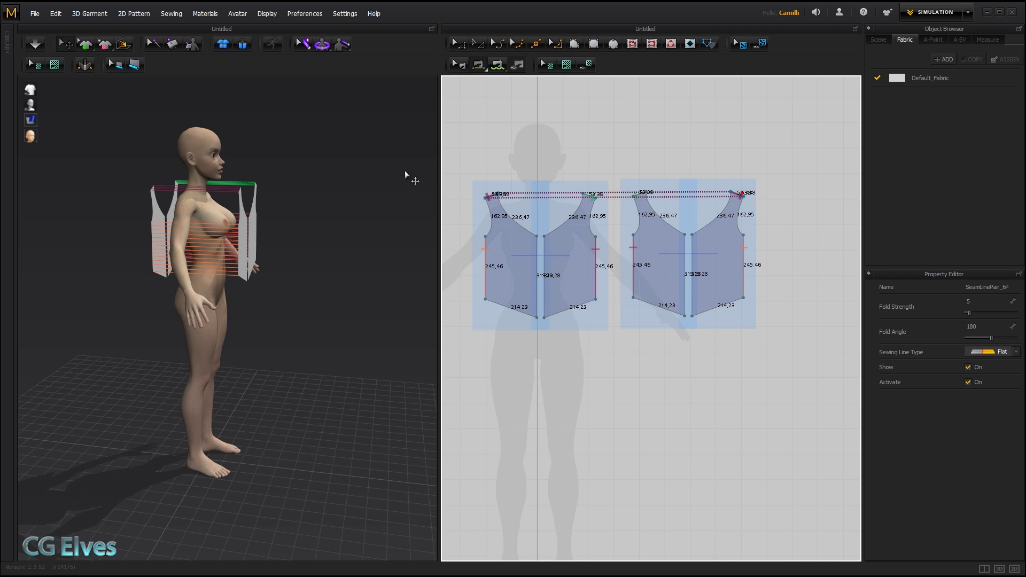
Step: Sew the two front pieces together at centre front and the two back pieces at centre back, and inspect the seams
click(543, 252)
click(535, 252)
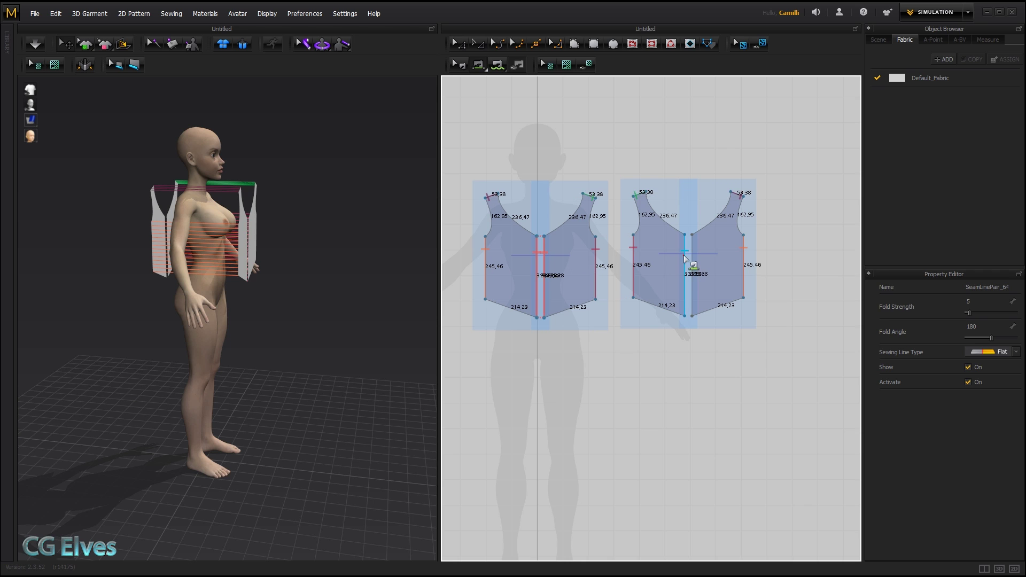
click(686, 259)
click(692, 264)
right_drag(284, 259, 314, 263)
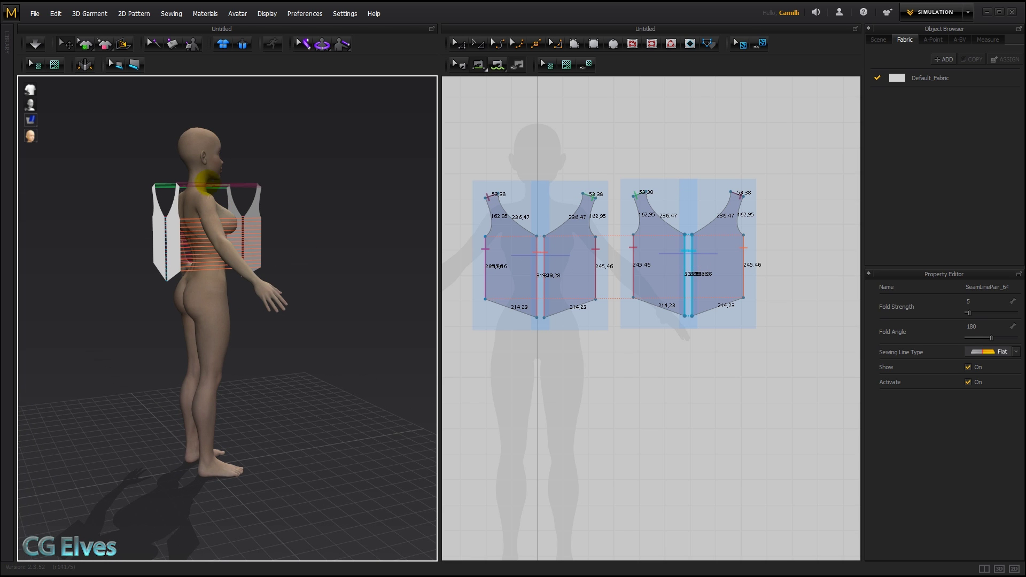
right_drag(310, 225, 275, 252)
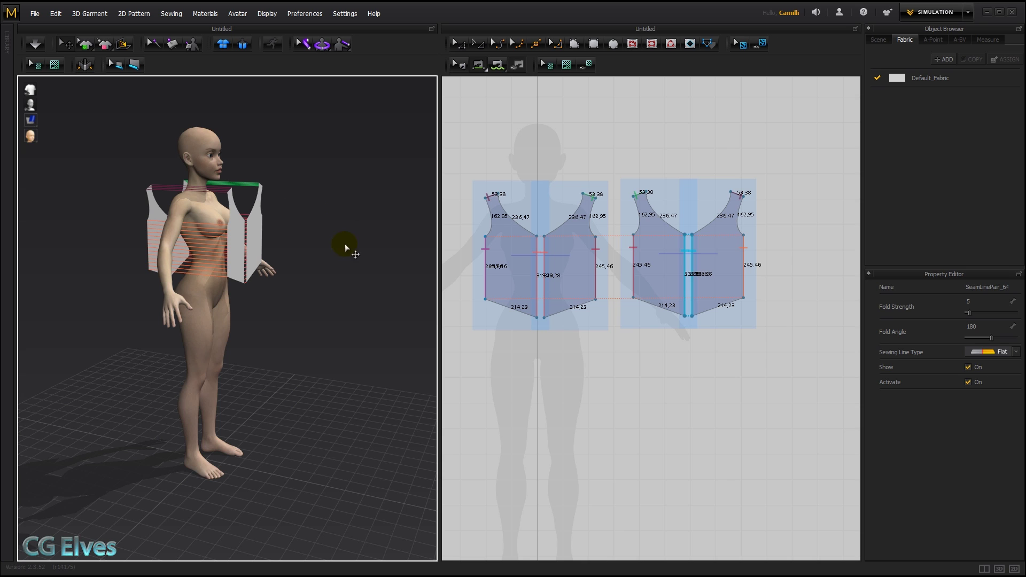
Step: Try to drape the sewn pieces on the avatar by simulating from their current arrangement
key(space)
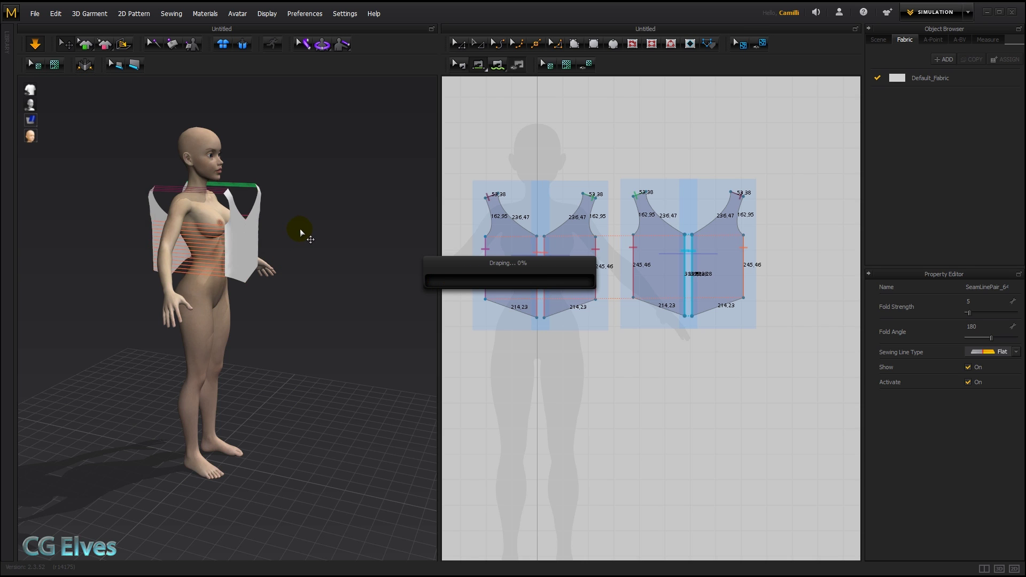
right_drag(297, 232, 202, 238)
key(ctrl+z)
Step: Move the front bodice pieces closer to the avatar's chest in the 3D scene
click(195, 230)
click(242, 235)
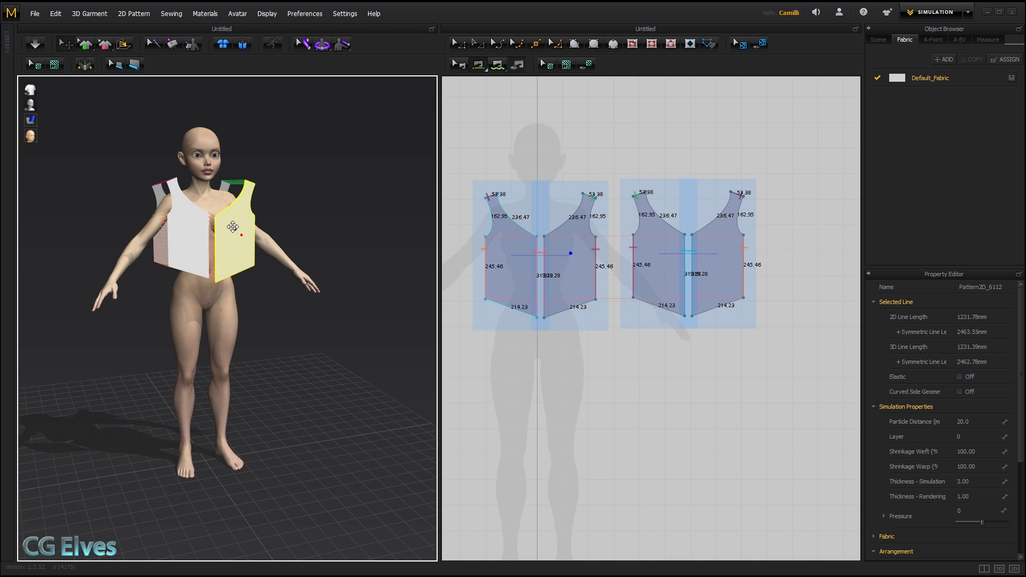
drag(233, 227, 229, 224)
right_drag(235, 229, 320, 230)
drag(241, 225, 234, 225)
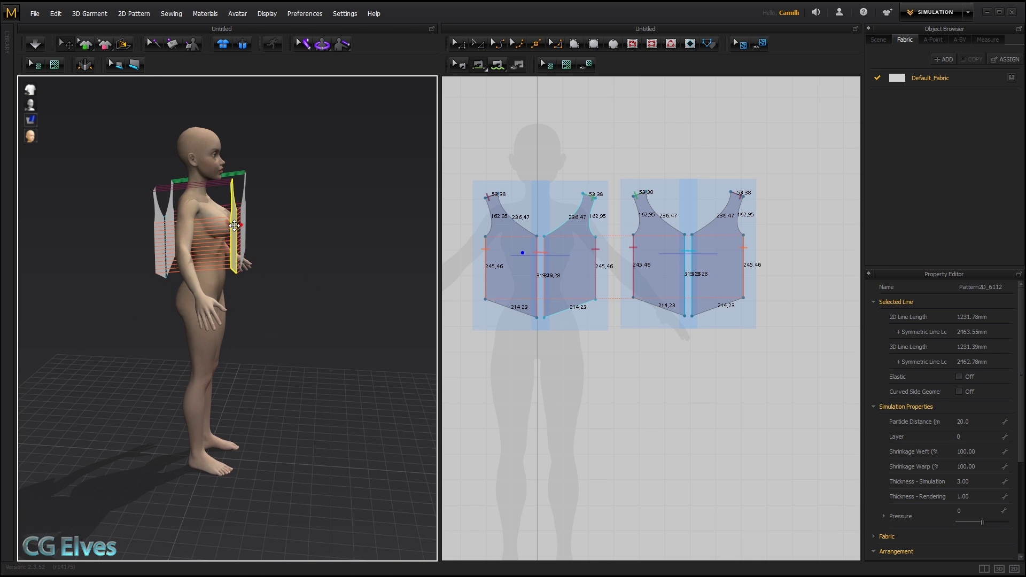
Step: Simulate the garment onto the avatar, pull the fallen strap up towards the shoulder, and view the back
key(space)
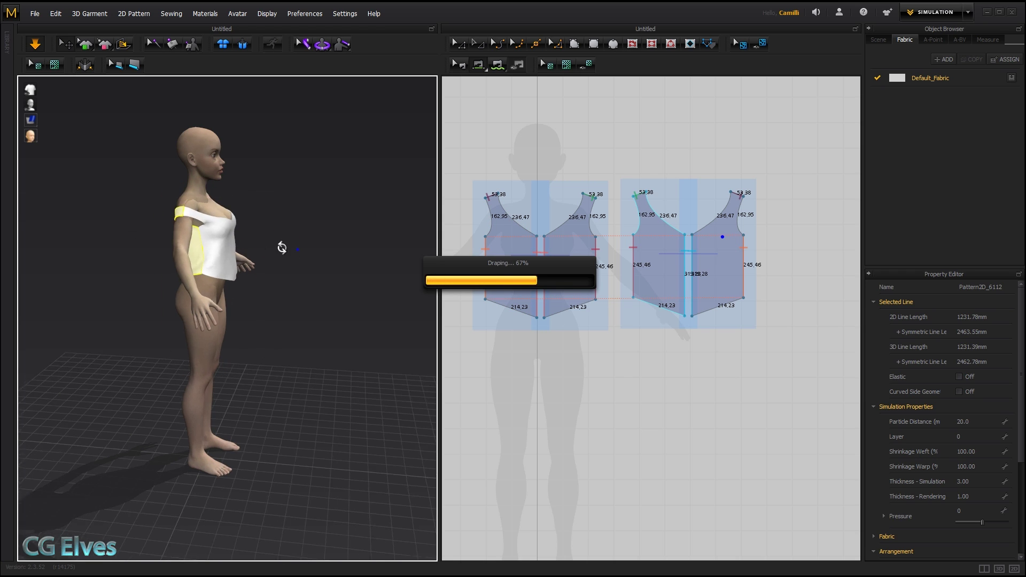
right_drag(282, 248, 180, 245)
drag(167, 209, 180, 181)
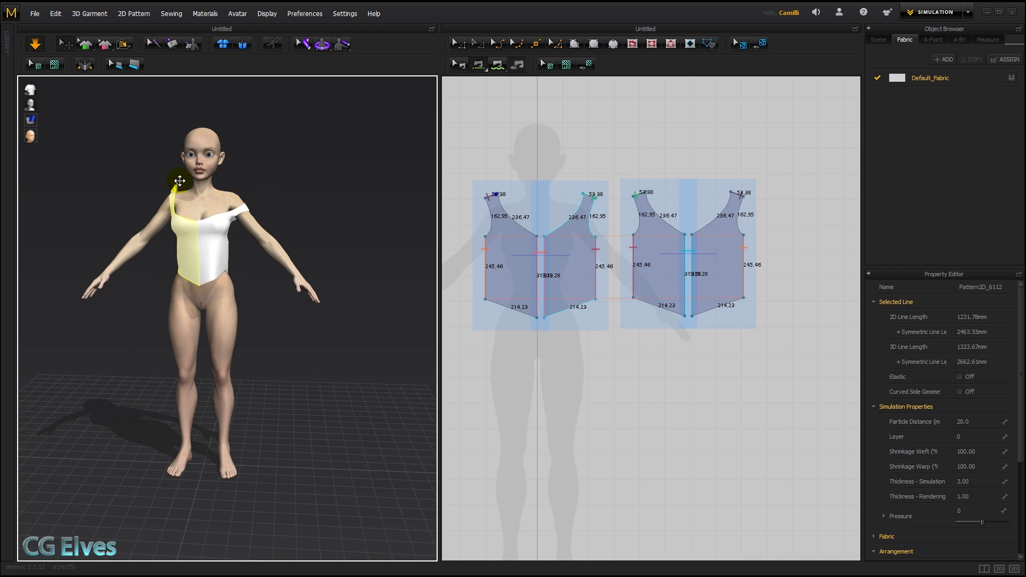
key(8)
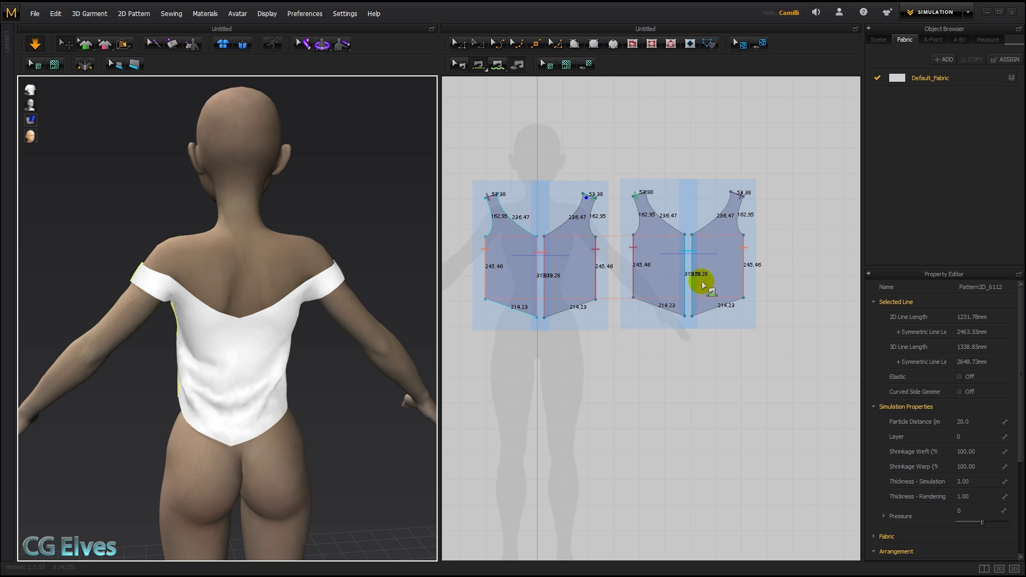
Step: Raise the lower centre-back point of the back bodice to shorten its pointed hem
click(672, 354)
click(455, 48)
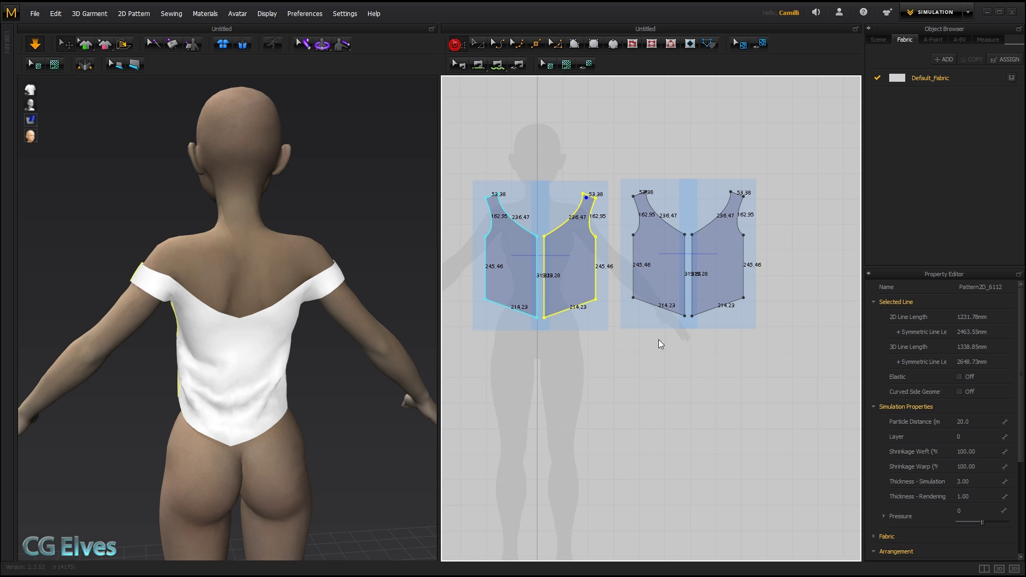
click(685, 316)
drag(685, 316, 686, 289)
right_drag(344, 367, 288, 358)
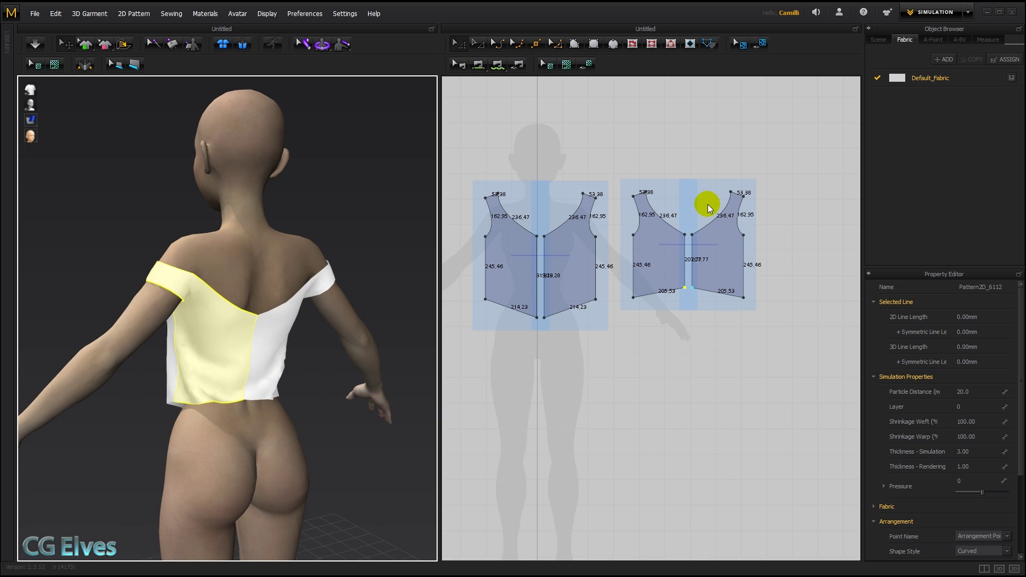
Step: Raise the centre point of the back neckline and bend the neckline edge into a curve of about 176 mm
drag(685, 235, 683, 207)
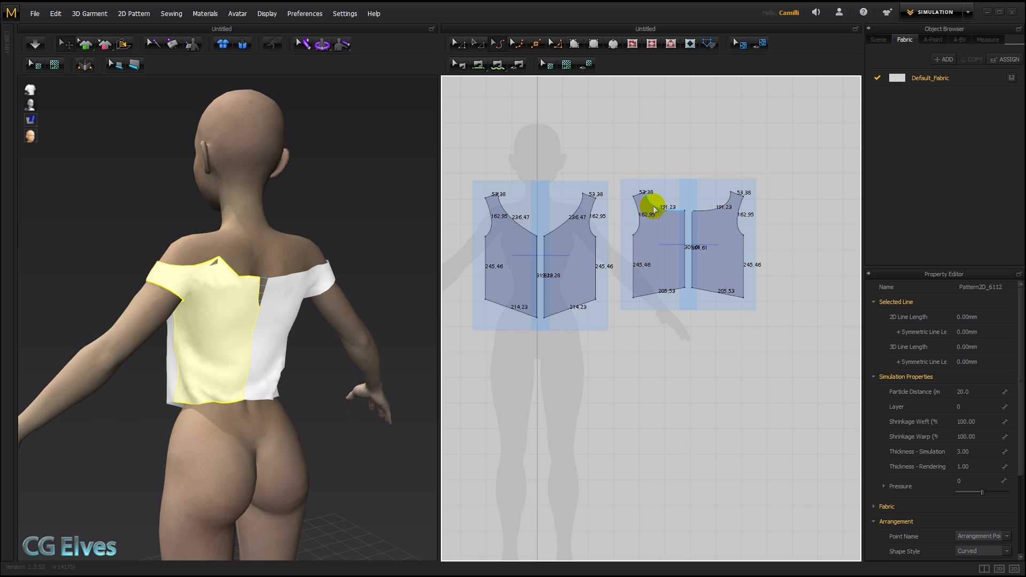
click(498, 42)
drag(649, 202, 653, 206)
click(694, 225)
key(z)
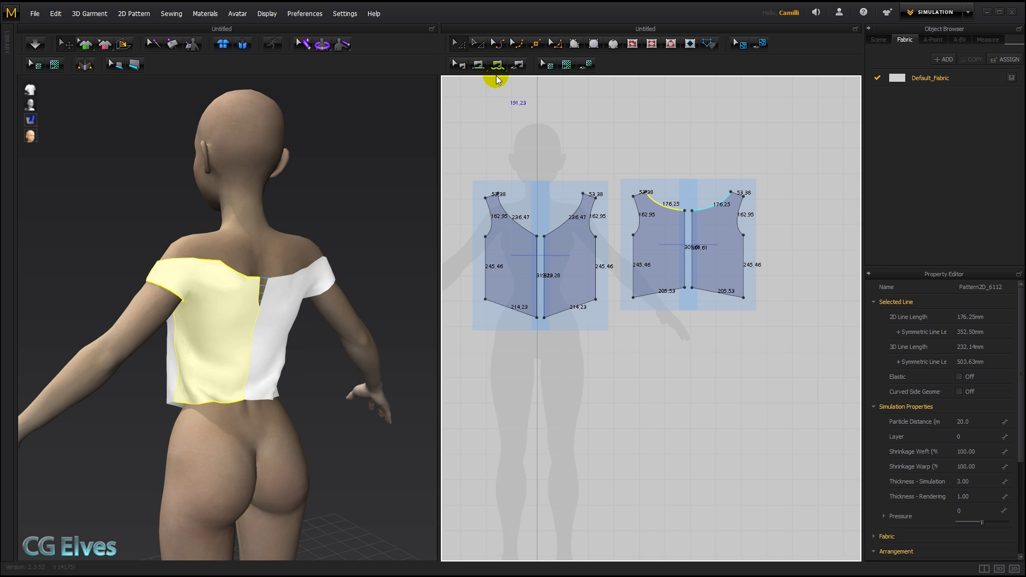
Step: Raise the centre-back neckline point further and flatten the neckline curve to about 159 mm
drag(684, 210, 684, 201)
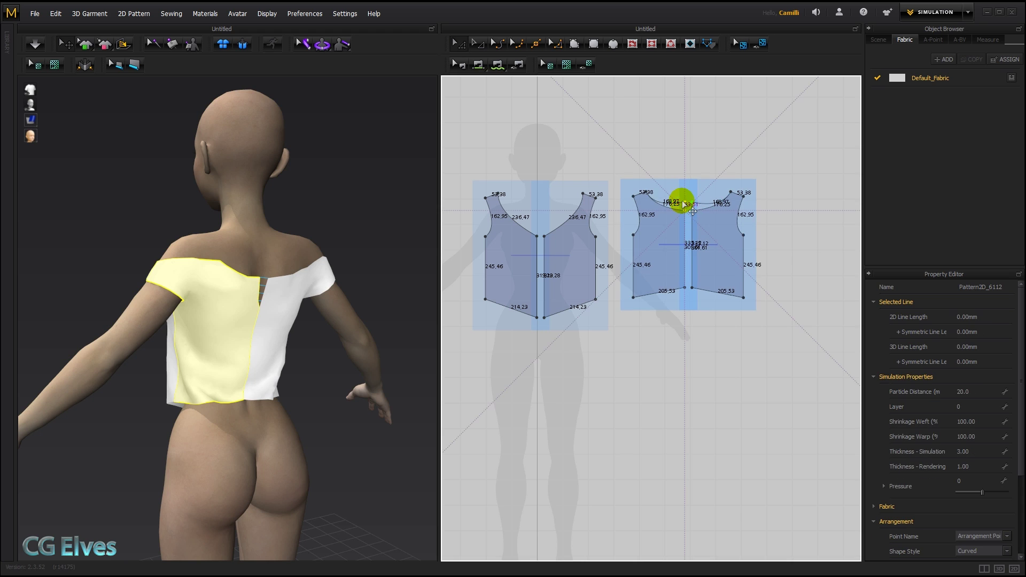
click(646, 196)
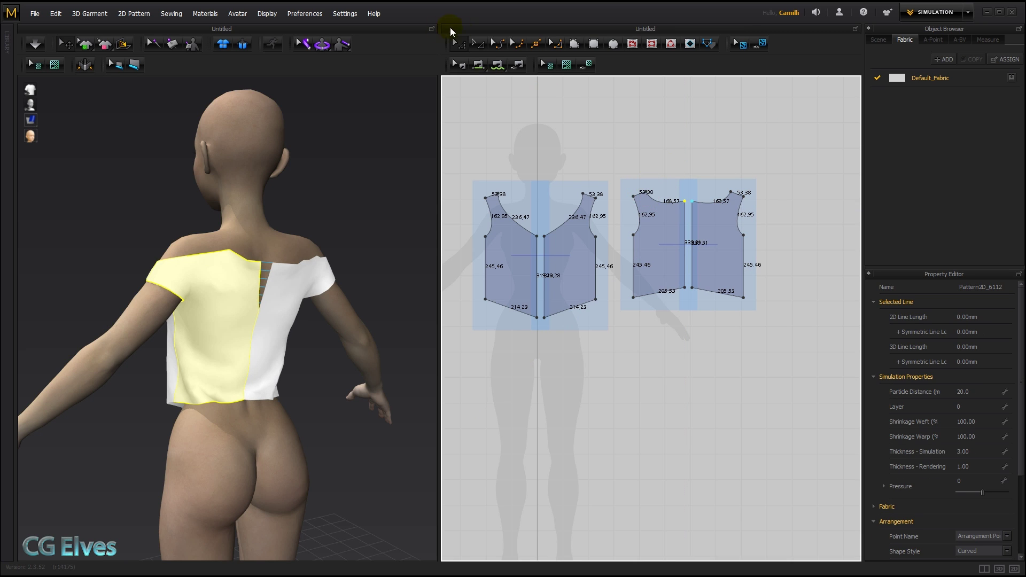
drag(661, 202, 664, 196)
click(665, 170)
Step: Simulate the edited top and pull the cloth at the shoulders and hem into place on the avatar
key(space)
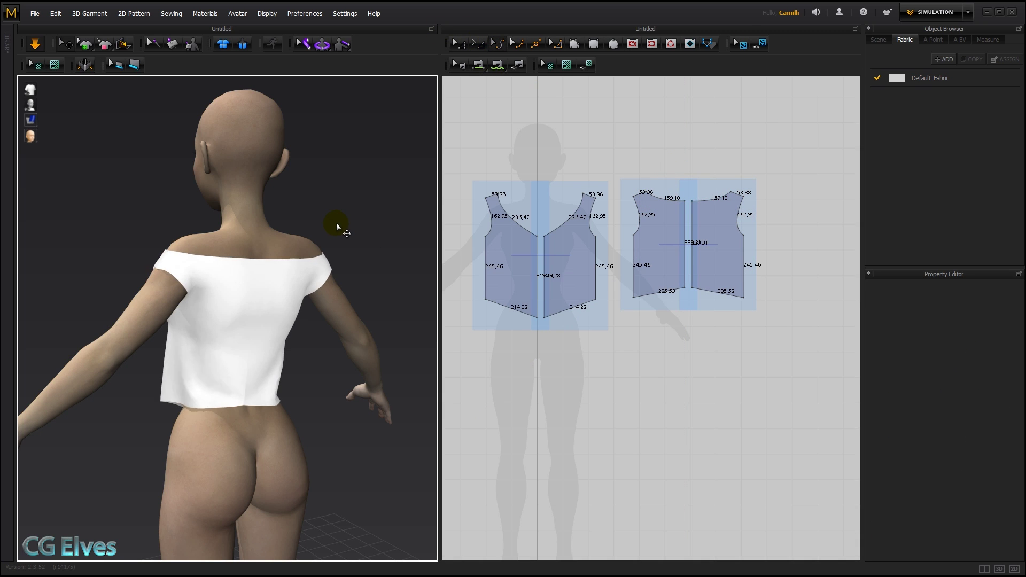
drag(185, 265, 185, 265)
right_drag(217, 227, 233, 355)
drag(228, 430, 227, 447)
click(328, 392)
mouse_move(235, 395)
right_down()
mouse_move(327, 392)
mouse_move(241, 392)
right_up()
drag(318, 243, 337, 258)
Step: Deepen the armhole curves of the back pieces to about 173 mm each
right_drag(337, 258, 458, 259)
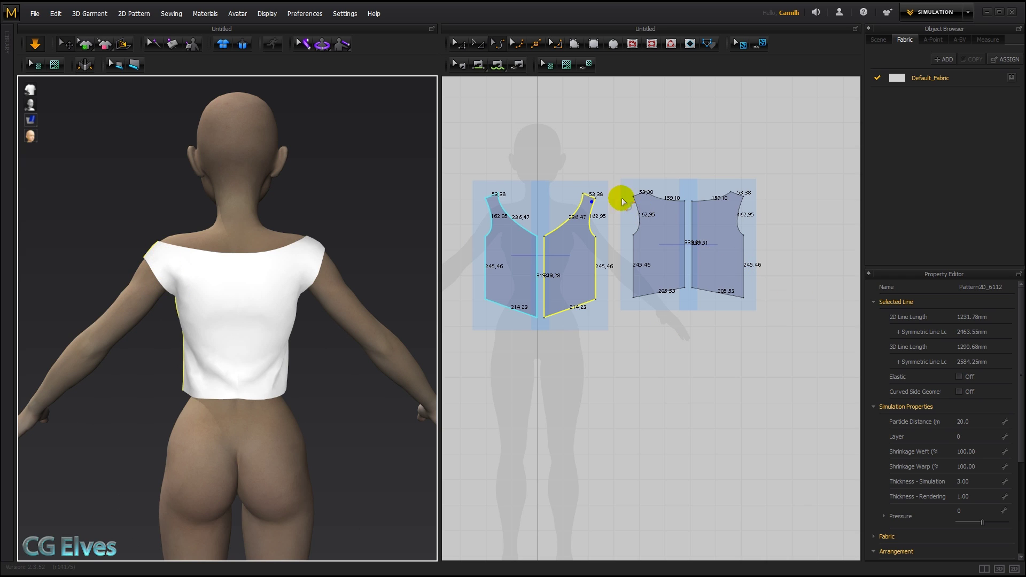
click(642, 223)
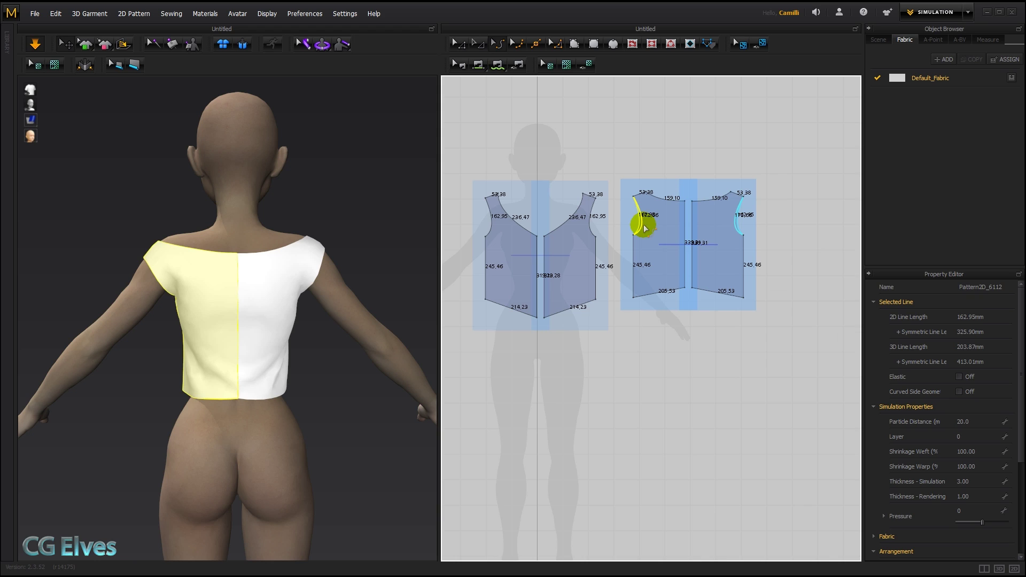
drag(646, 229, 631, 222)
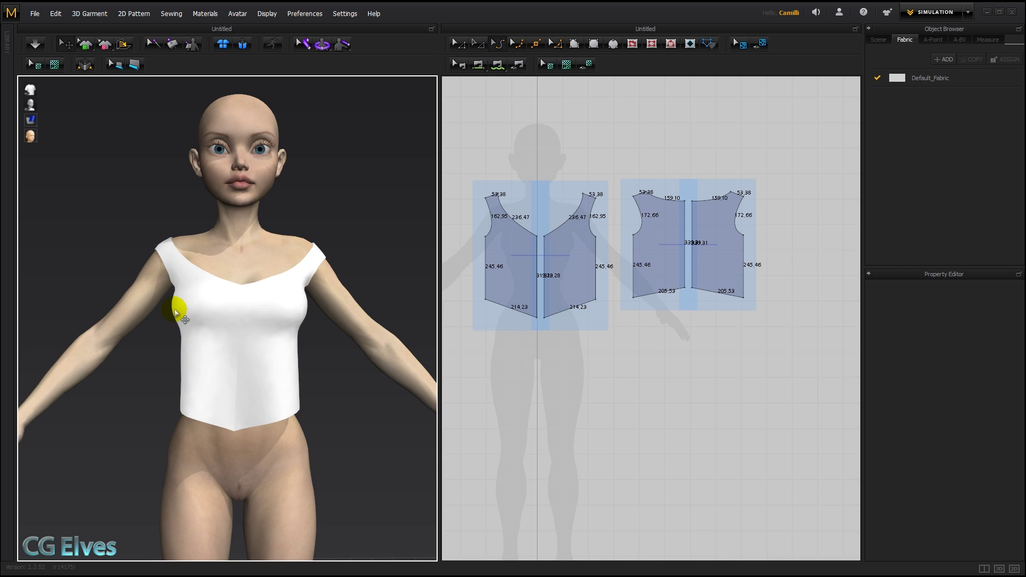
Step: Select the front and back hem edges, lower them together until the side edges are about 285 mm, and check the drape
click(459, 43)
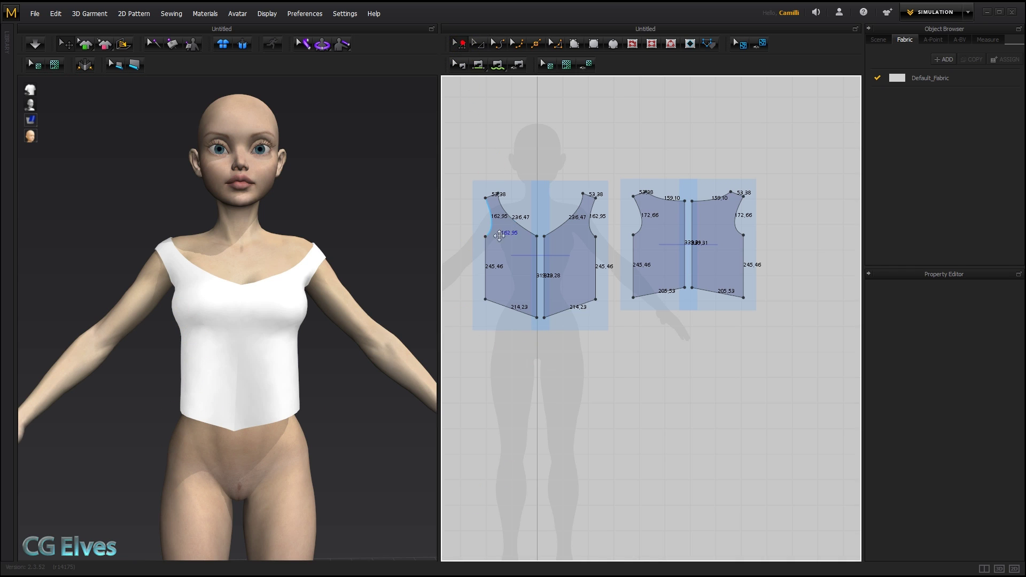
click(505, 312)
shift+click(662, 292)
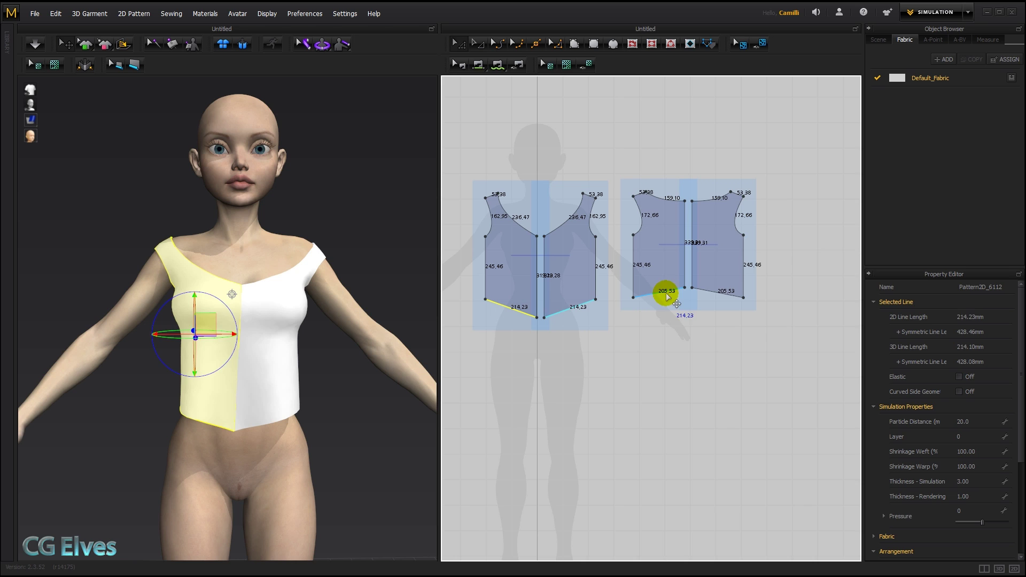
ctrl+drag(657, 299, 653, 305)
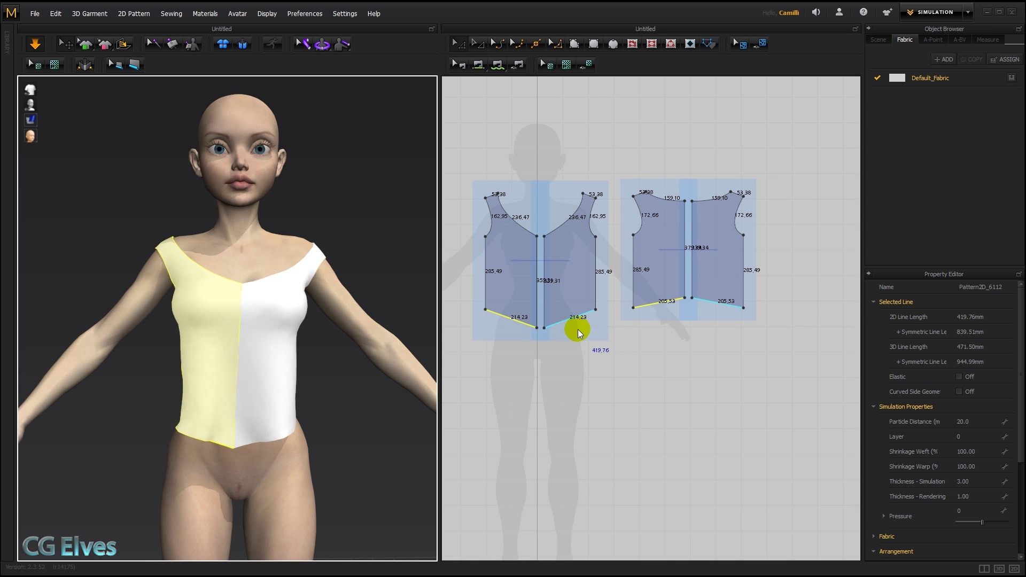
right_drag(331, 392, 206, 419)
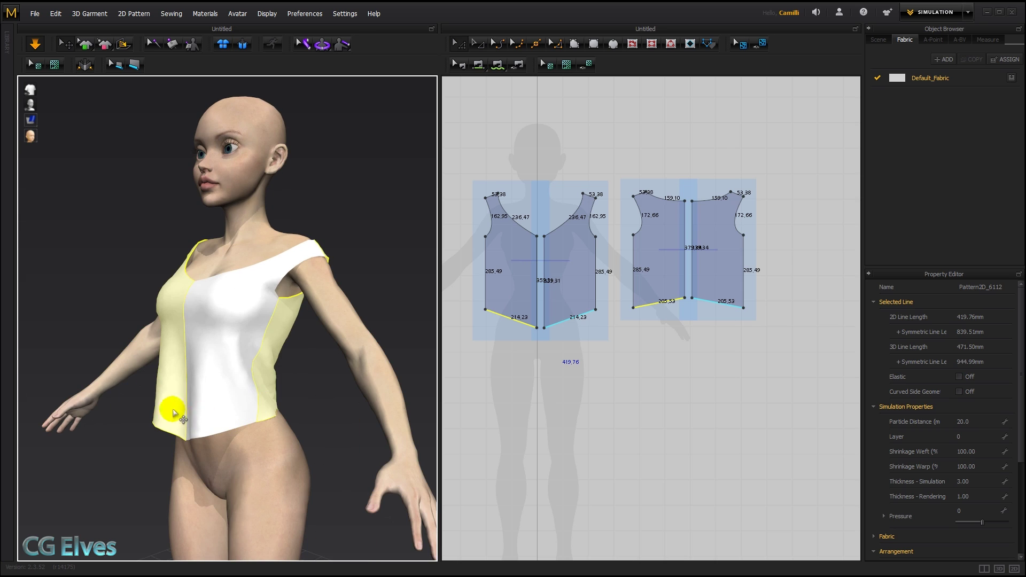
click(544, 373)
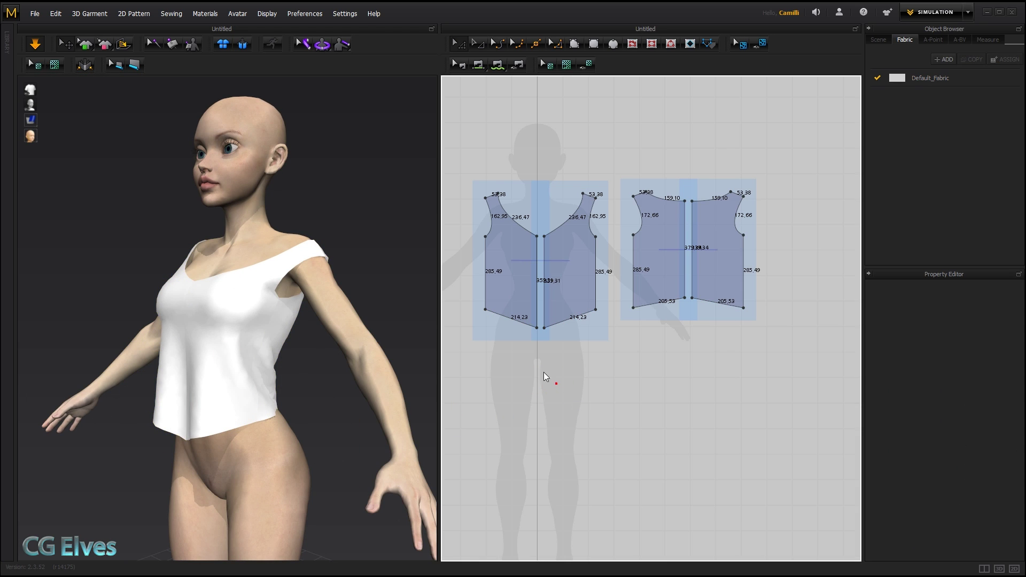
Step: Select the lower side corners of the front and back pieces and move them inward together until the side edges are about 291 mm
click(486, 308)
shift+click(633, 309)
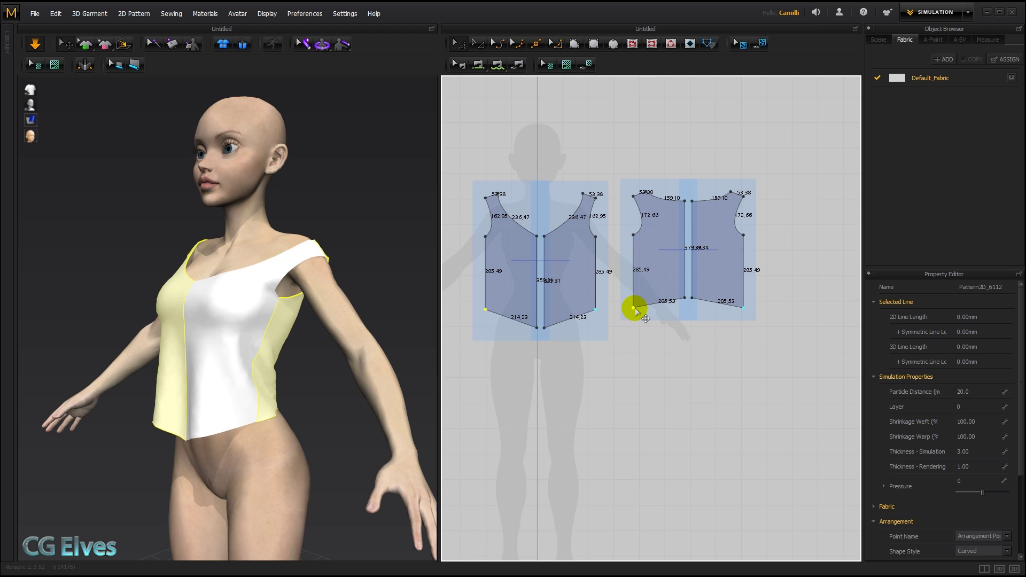
drag(633, 307, 647, 308)
click(354, 340)
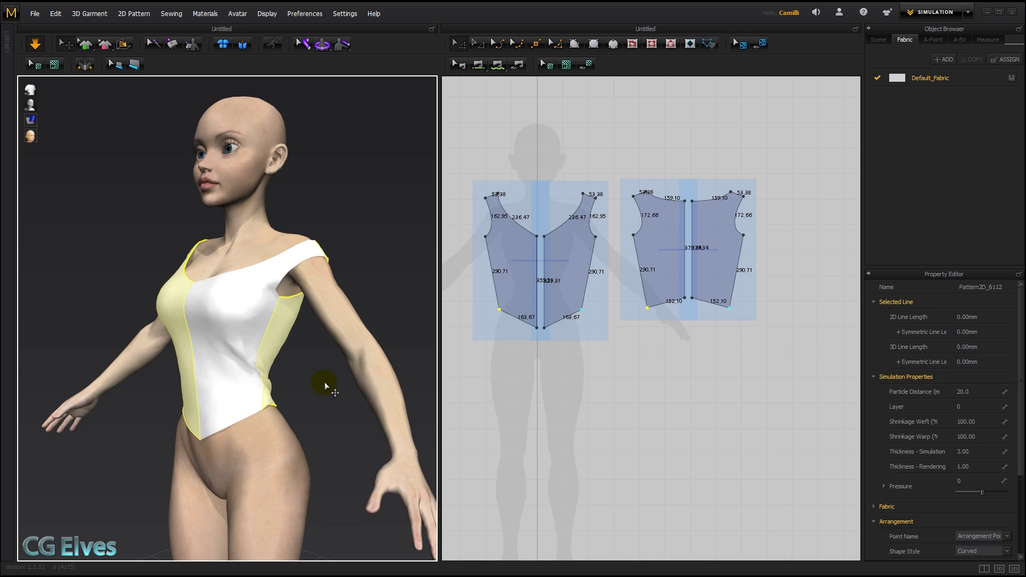
Step: Pull the simulated hem down into place around the hips and back, and check the narrowed top from all sides
mouse_move(313, 397)
right_down()
mouse_move(352, 399)
mouse_move(231, 393)
mouse_move(367, 406)
mouse_move(312, 393)
right_up()
drag(257, 404, 315, 446)
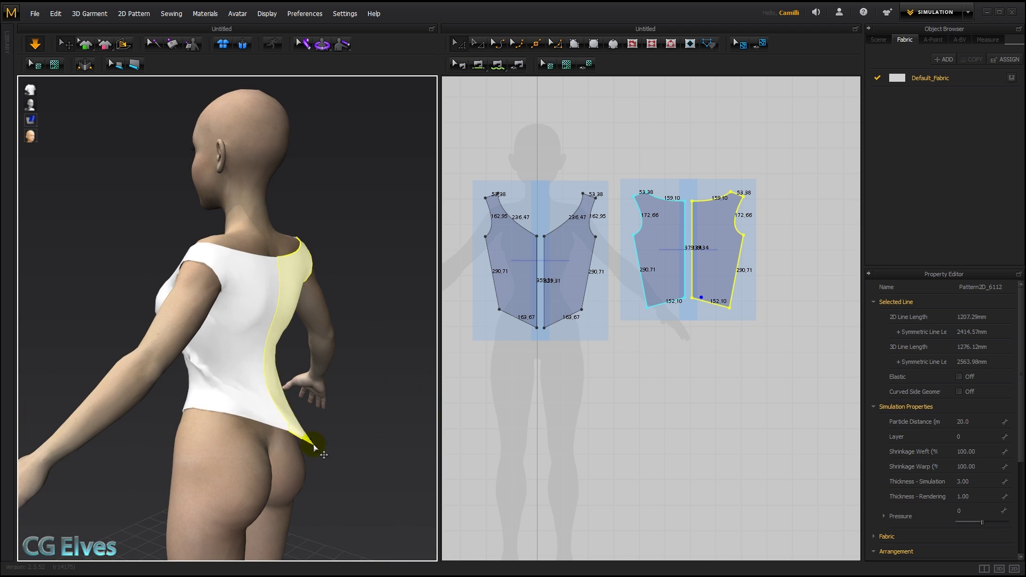
drag(188, 414, 173, 449)
right_drag(351, 426, 209, 426)
drag(291, 412, 312, 451)
right_drag(315, 458, 143, 460)
right_drag(348, 355, 248, 321)
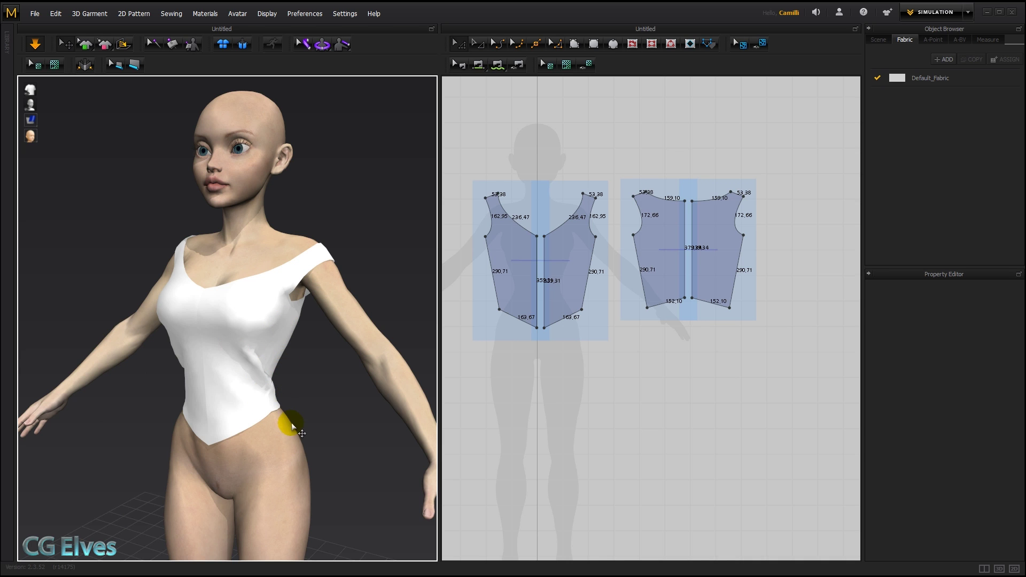
right_drag(263, 373, 336, 407)
click(285, 363)
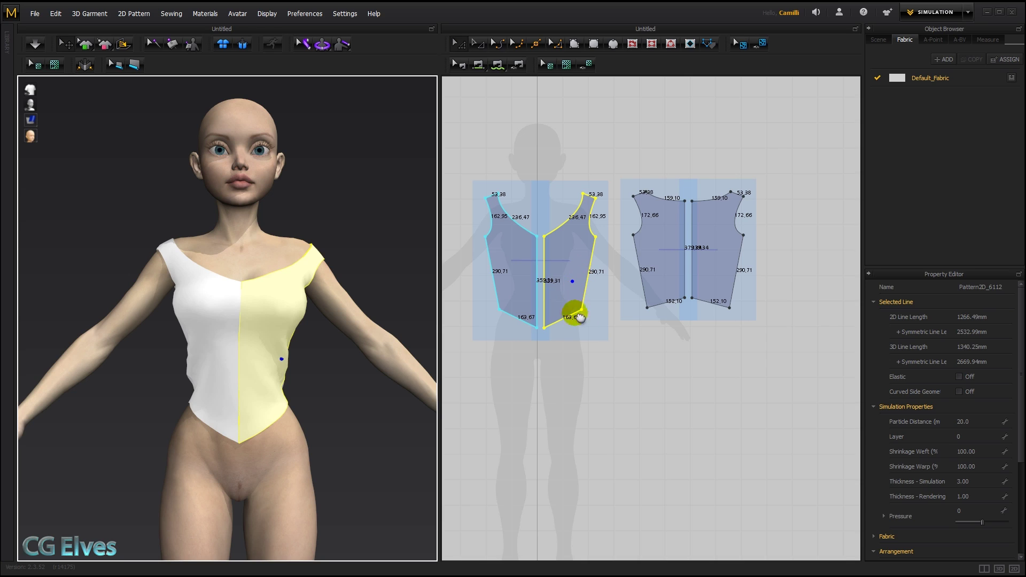
Step: Add two curve points to the side edges of the front pieces and shape them inward at the waist to about 295 mm
middle_drag(580, 318, 601, 351)
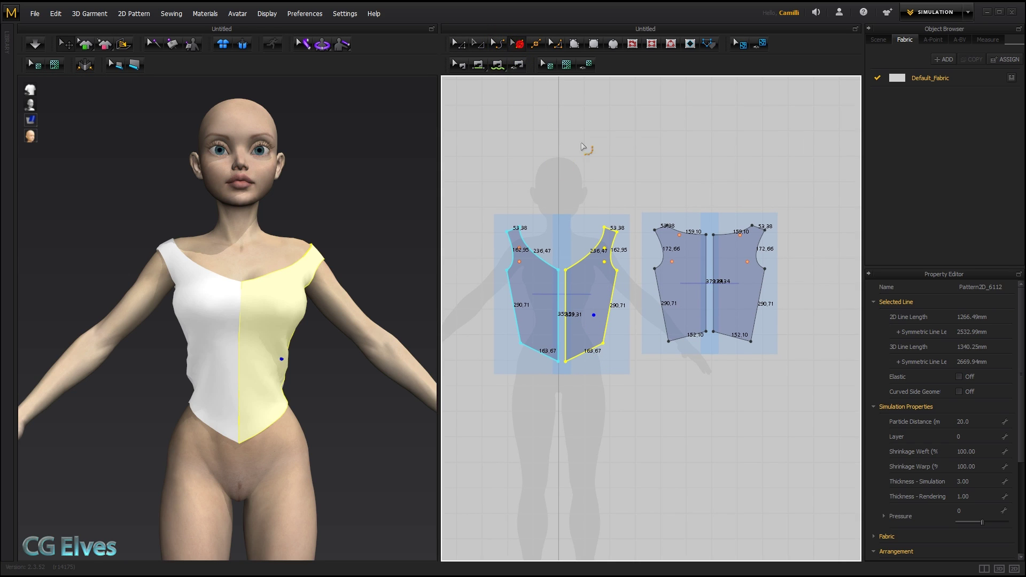
click(614, 291)
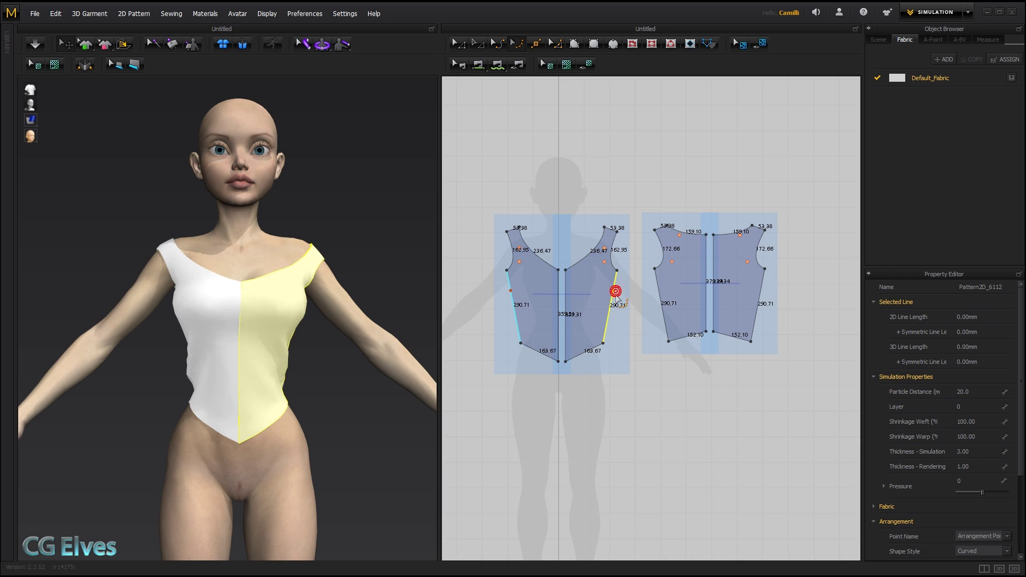
click(608, 319)
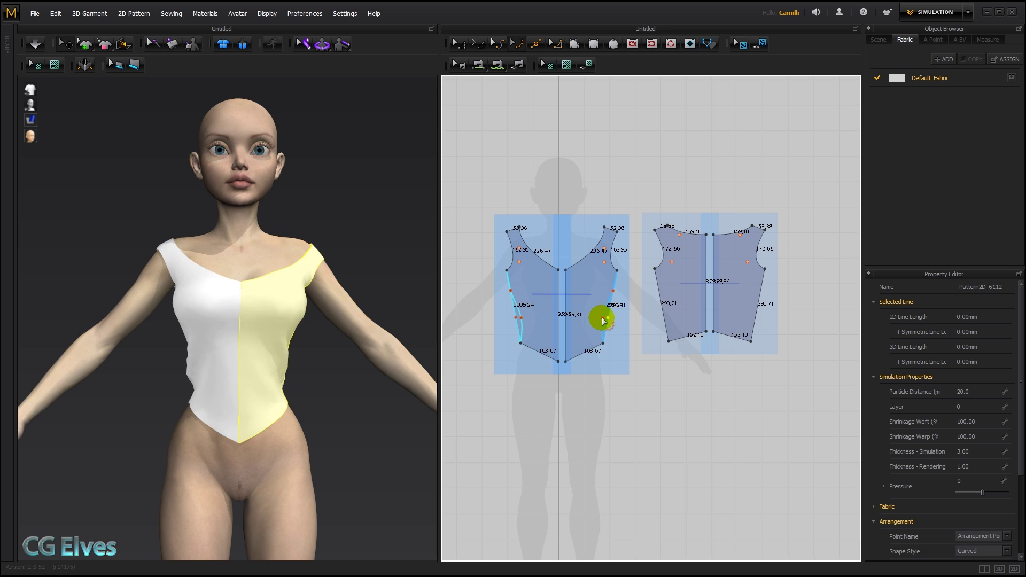
drag(602, 318, 603, 318)
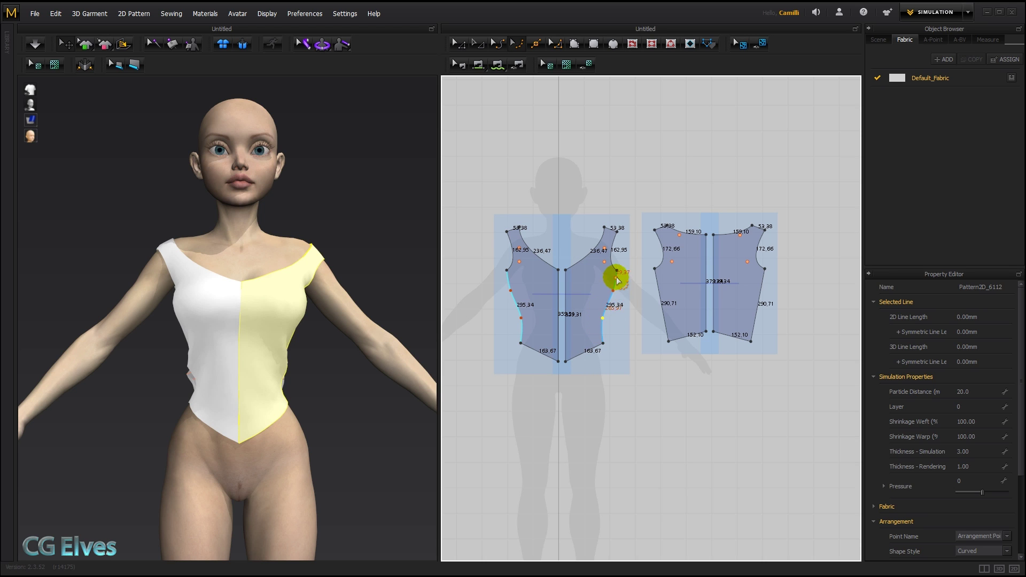
Step: Simulate the reshaped front, pull the cloth up at the shoulder and turn to the avatar's back
right_drag(297, 327, 323, 375)
key(space)
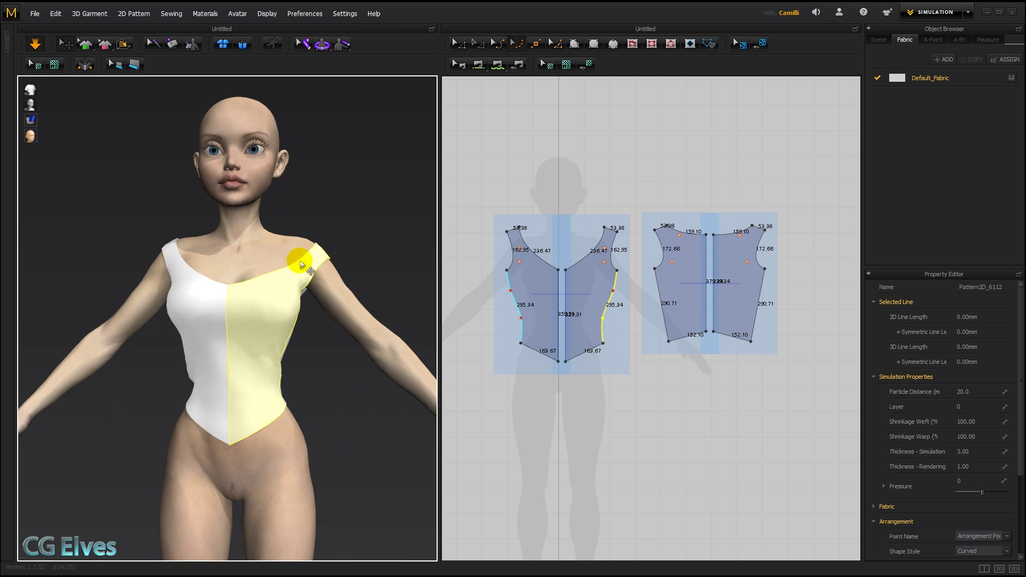
drag(300, 264, 289, 224)
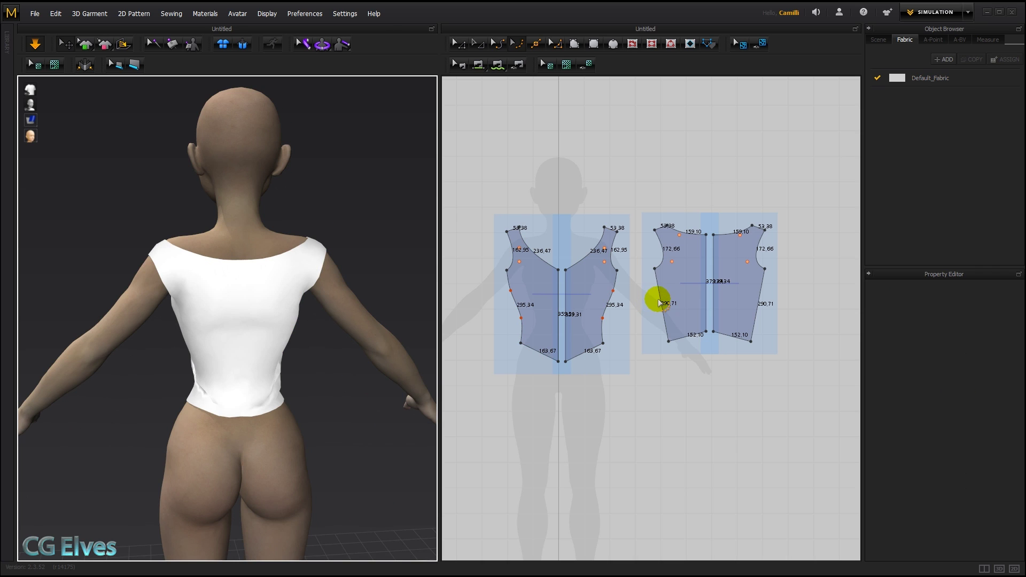
Step: Curve the side edges of the back pieces inward at the waist with two curve points, to about 293 mm
click(659, 298)
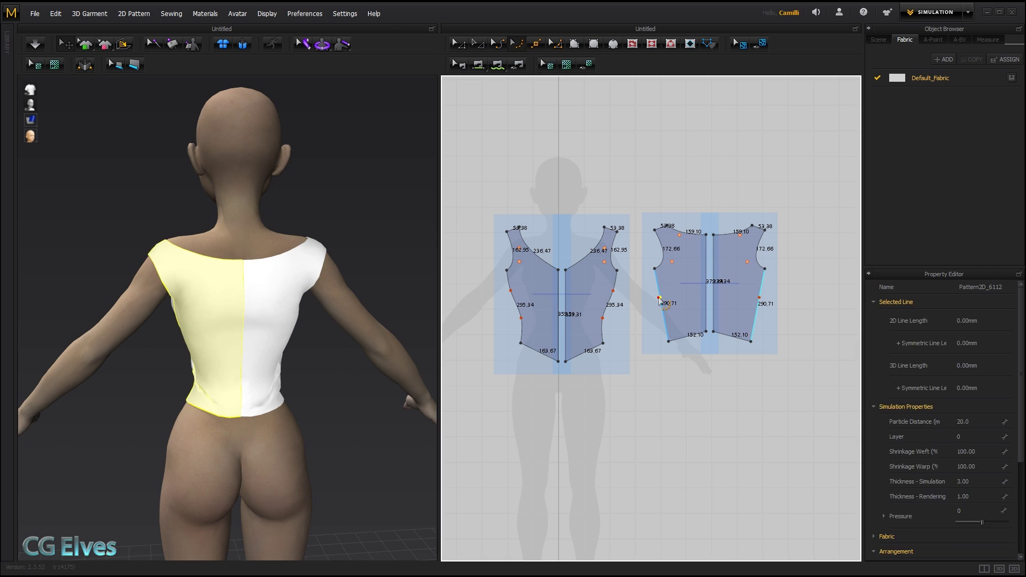
click(667, 325)
drag(666, 326, 667, 326)
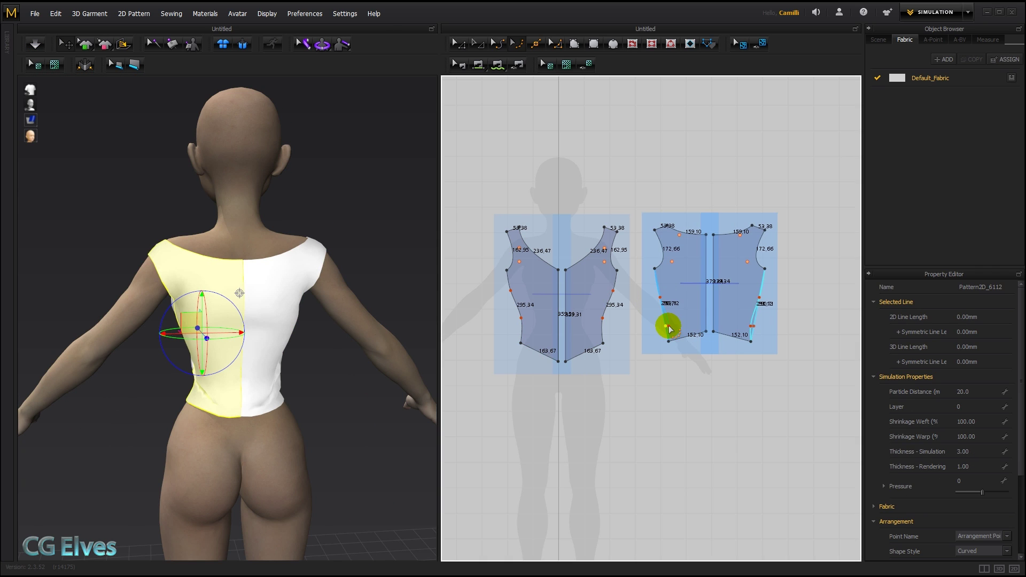
Step: Simulate the top with the curved back side edges and check the waist fit from back and front
key(space)
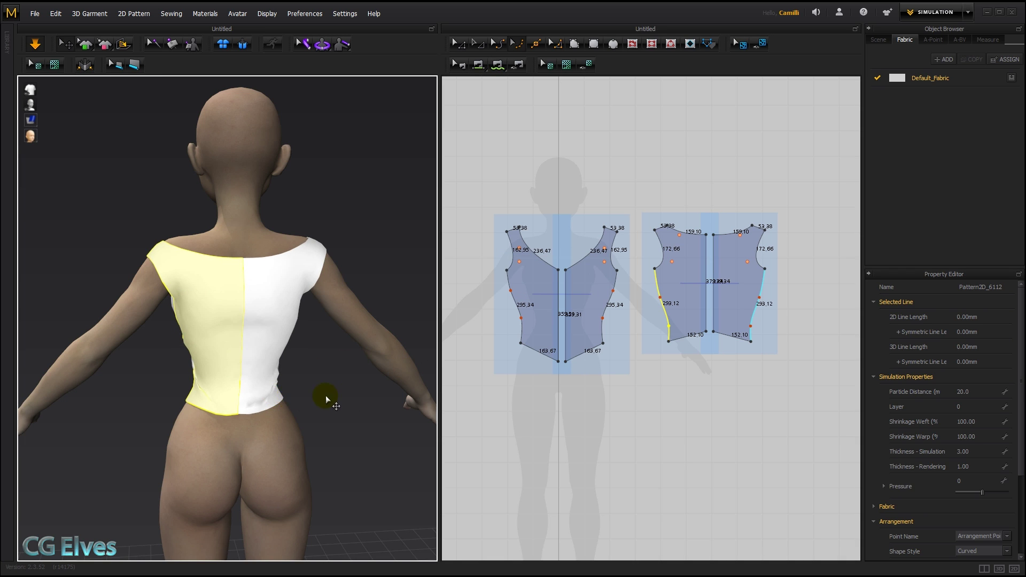
right_drag(326, 398, 104, 395)
click(149, 404)
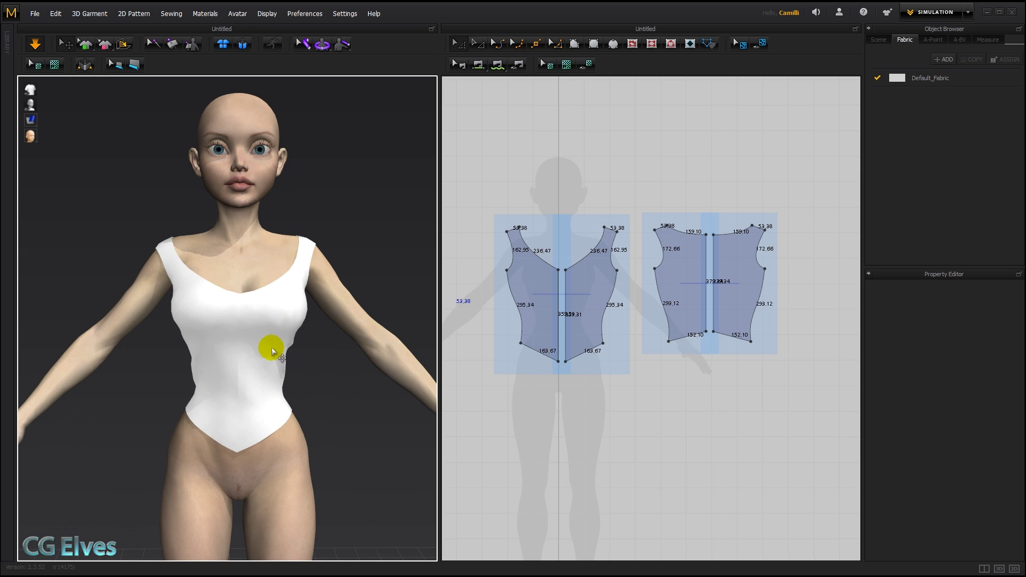
right_drag(349, 360, 291, 408)
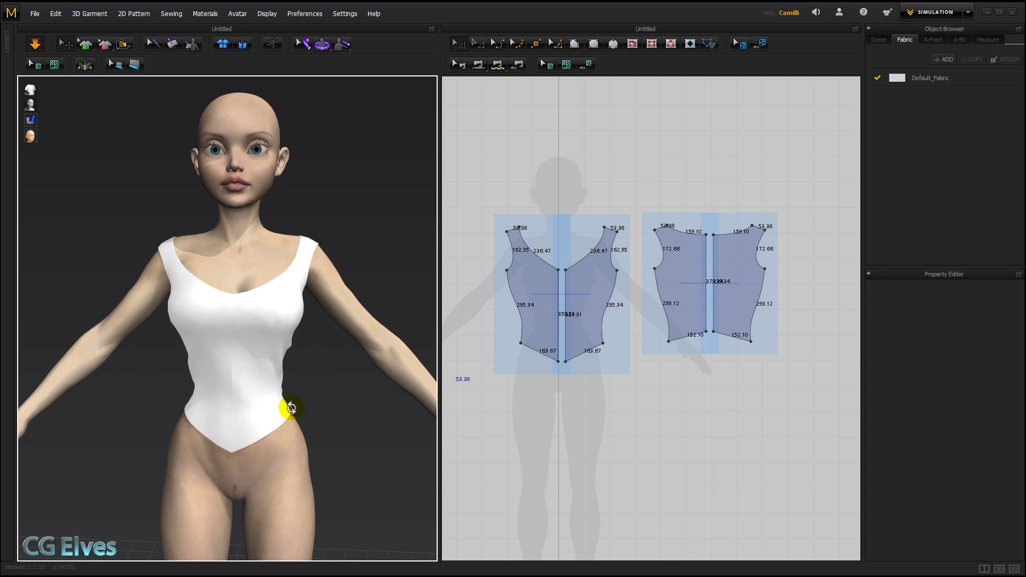
Step: Select all front and back pieces and deactivate them as patterns only
scroll(288, 409, down, 2)
click(542, 302)
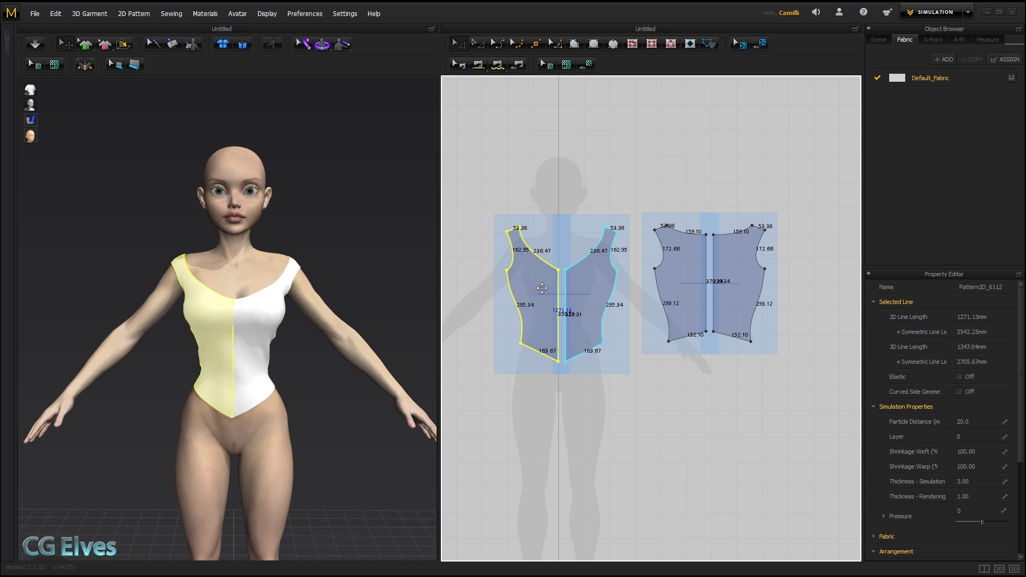
shift+click(588, 291)
shift+click(665, 278)
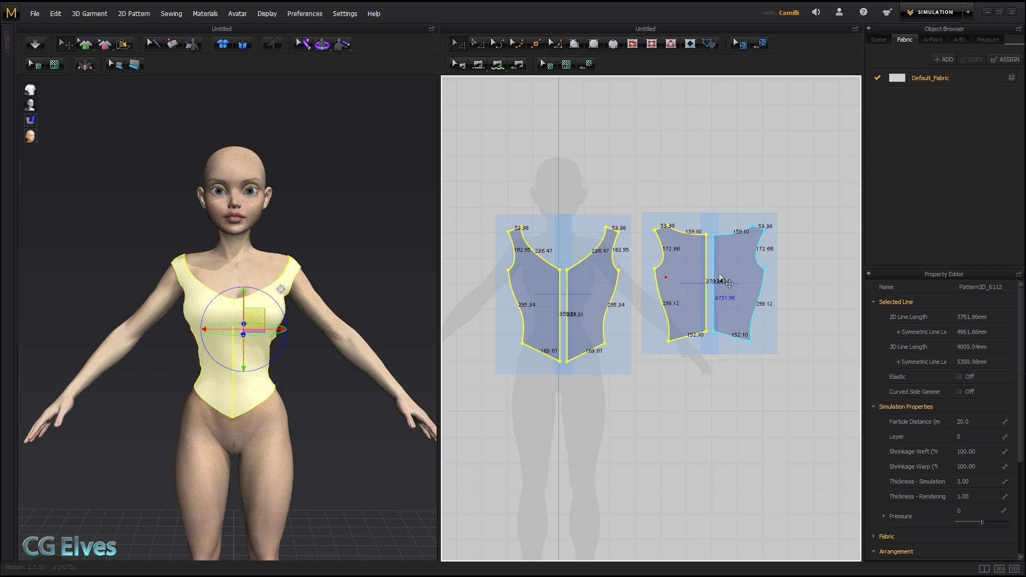
right_click(259, 315)
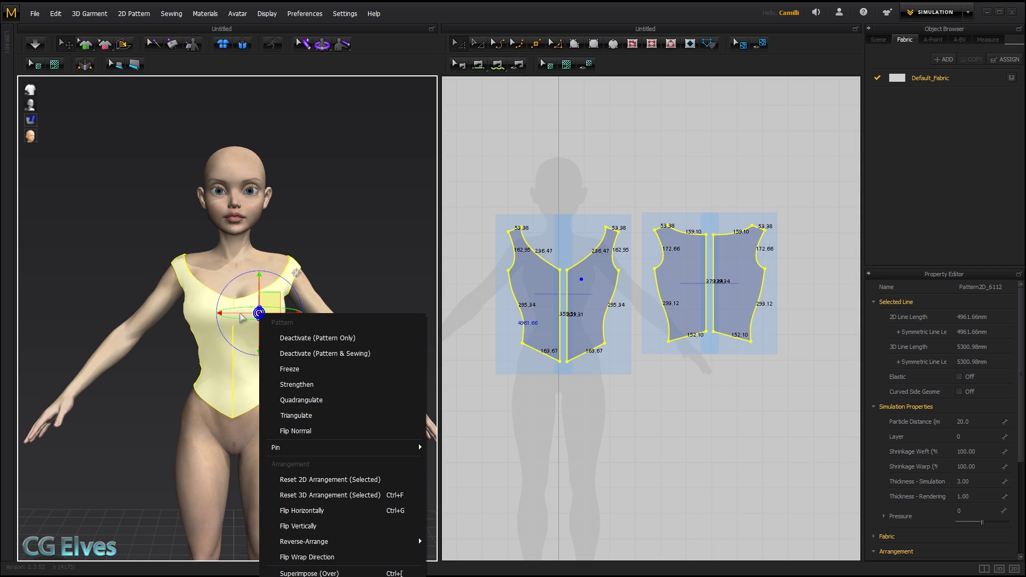
click(295, 338)
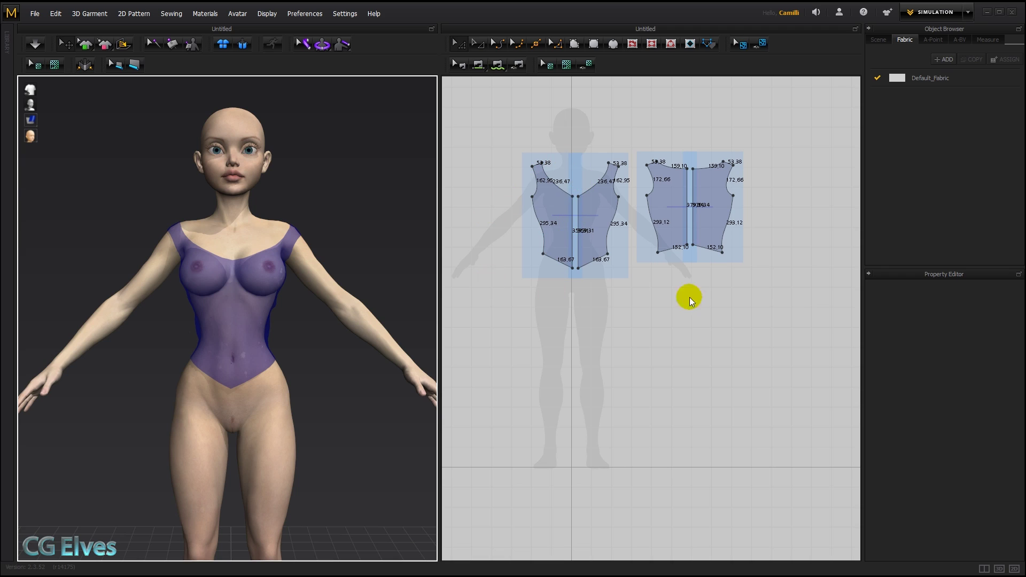
Step: Measure the avatar's waist with a basic circumference measurement
click(322, 45)
mouse_move(235, 351)
mouse_down()
mouse_move(255, 350)
mouse_move(216, 346)
mouse_move(225, 348)
mouse_up()
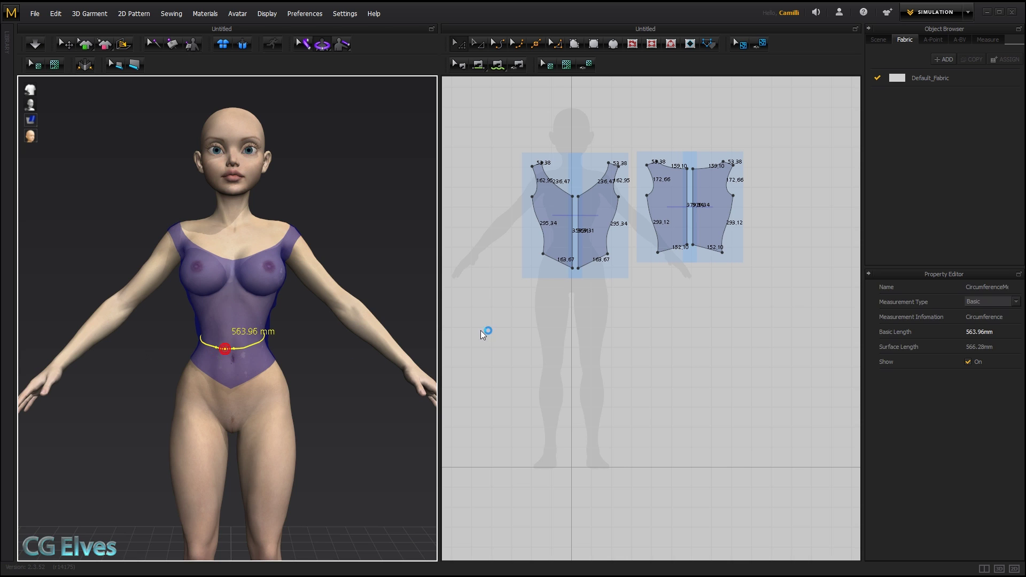
mouse_move(264, 355)
right_down()
mouse_move(106, 359)
mouse_move(258, 359)
right_up()
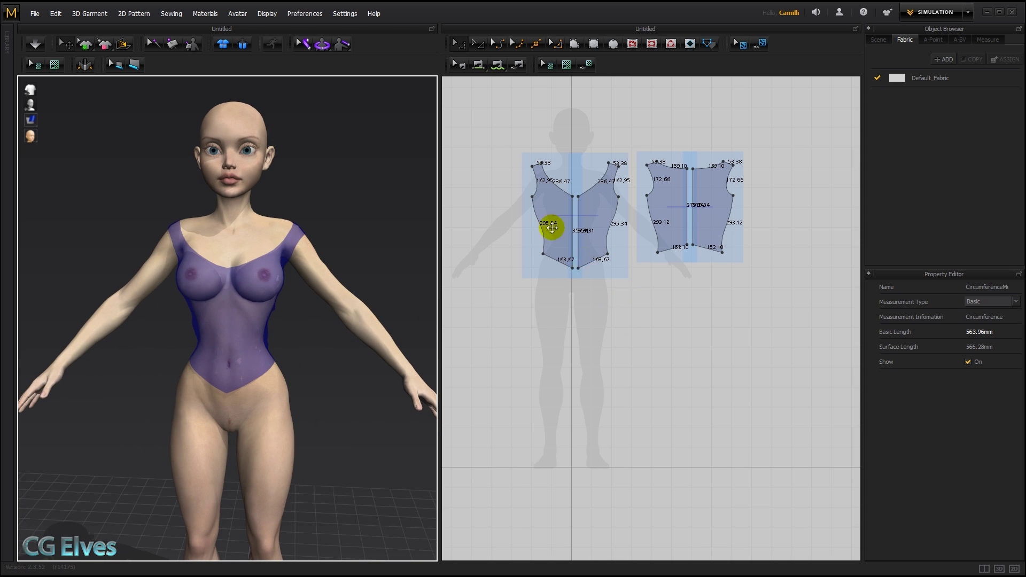
Step: Create a rectangular pattern 560 mm wide and 50 mm high below the front pieces
click(593, 44)
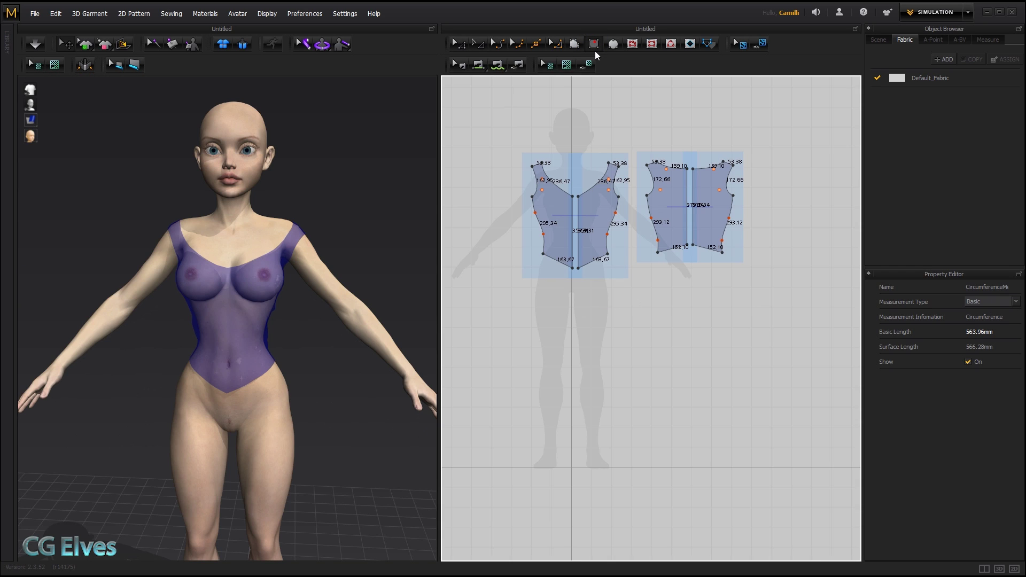
click(608, 279)
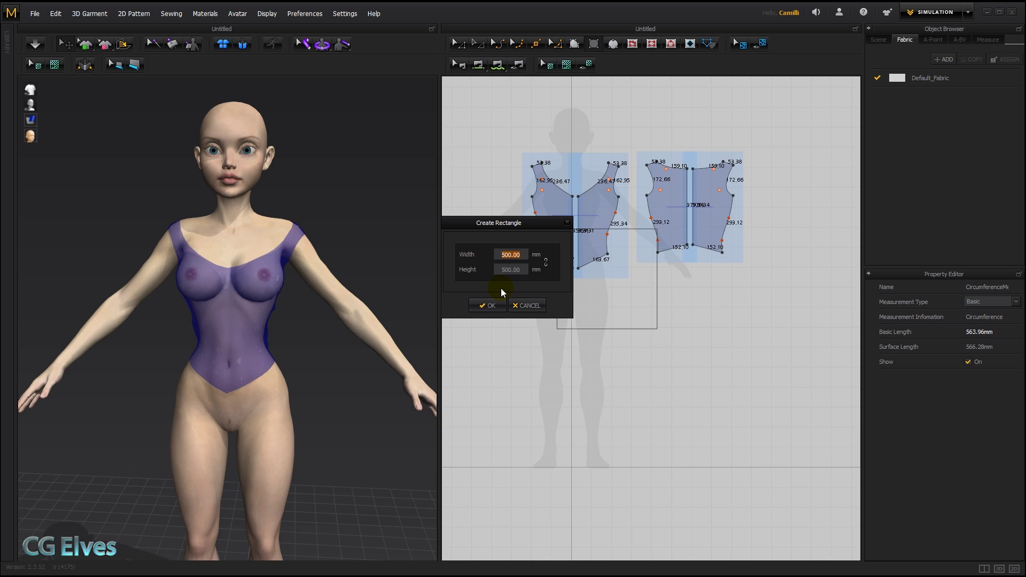
text(560)
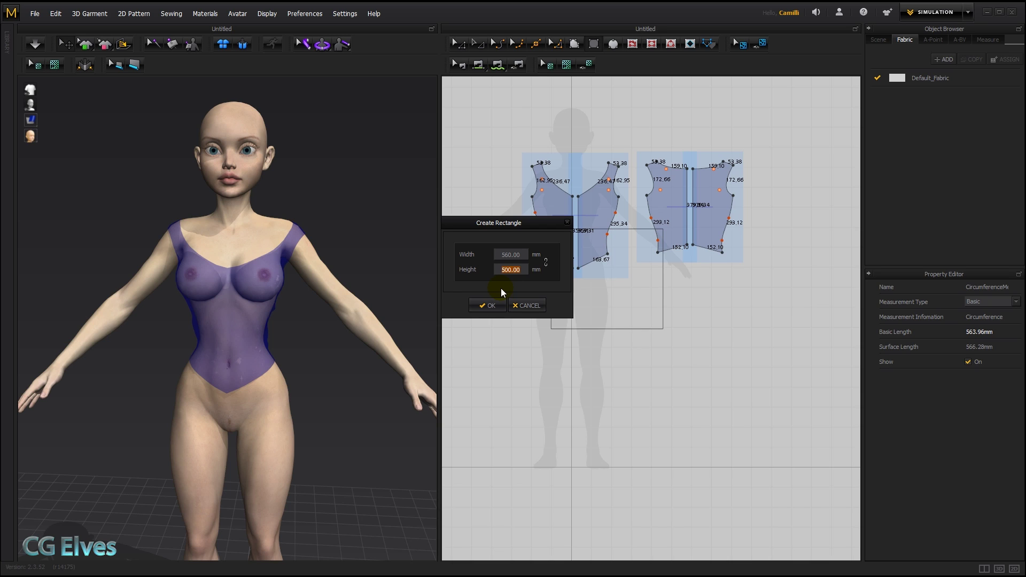
text(50)
key(Return)
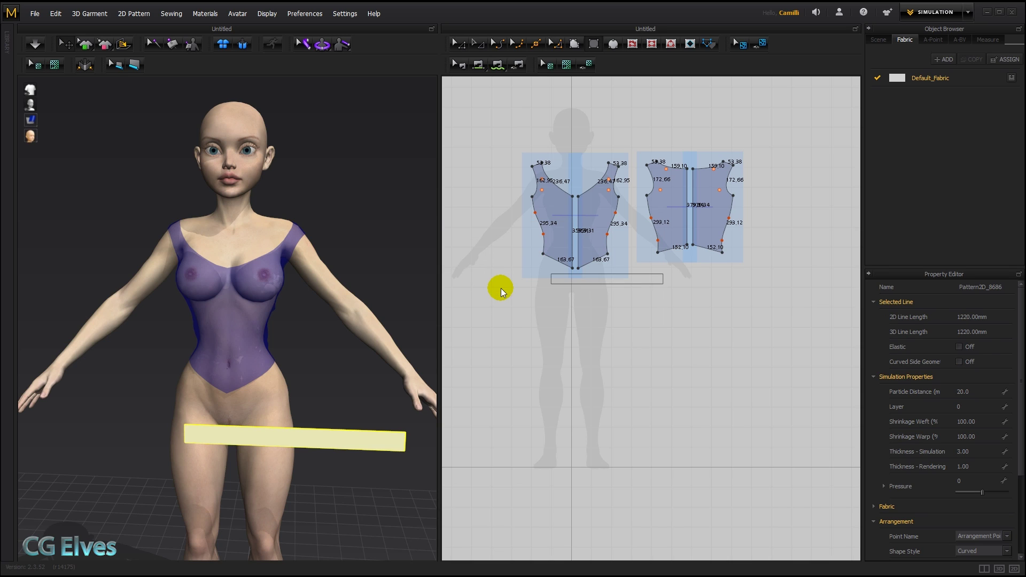
Step: Raise the rectangle's lower edge so that the strip is about 22 mm high
click(458, 43)
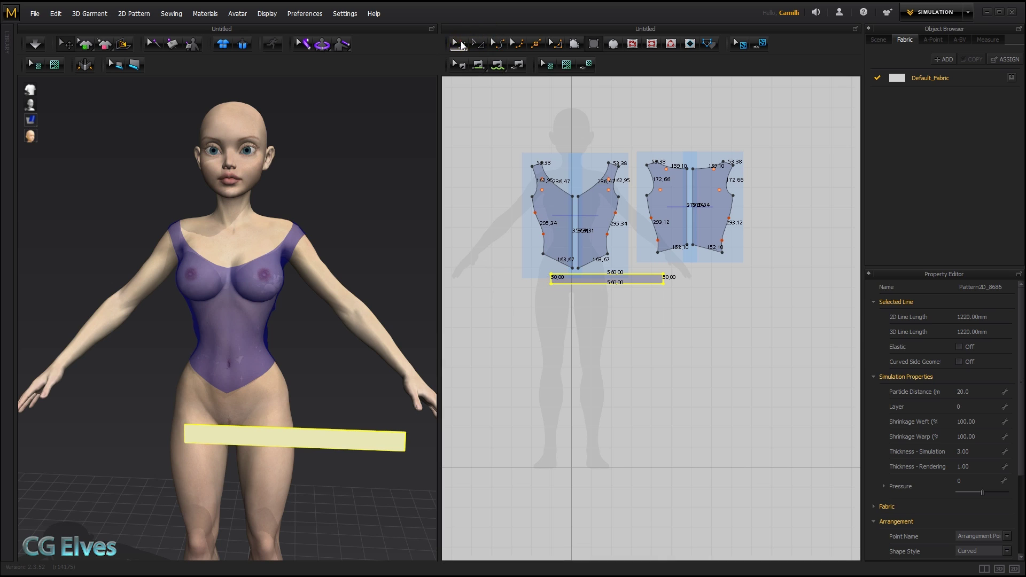
scroll(549, 342, up, 4)
drag(575, 288, 574, 274)
click(575, 305)
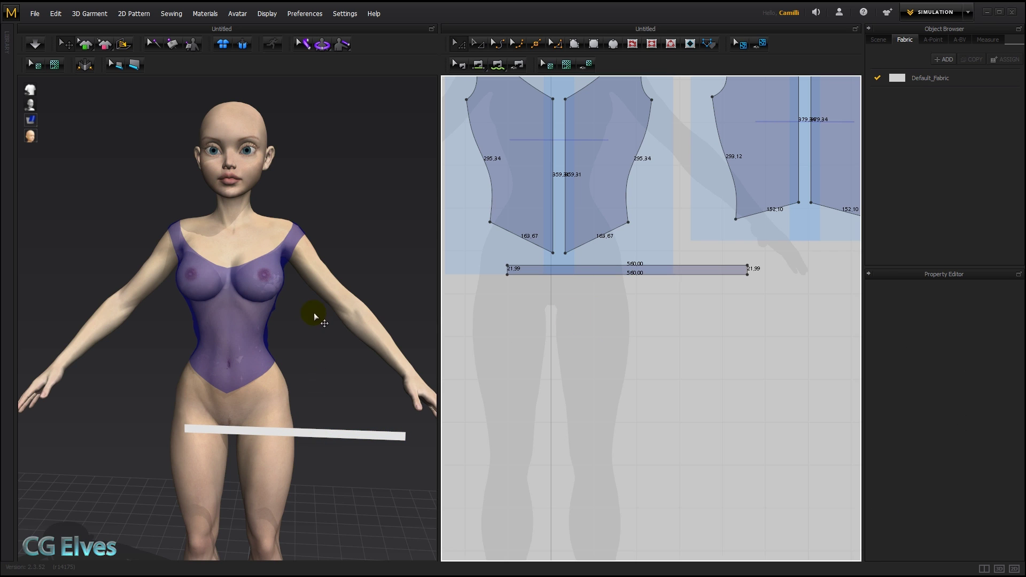
Step: Show the avatar's arrangement points and wrap the strip around the body at the lower front centre point
key(shift+f)
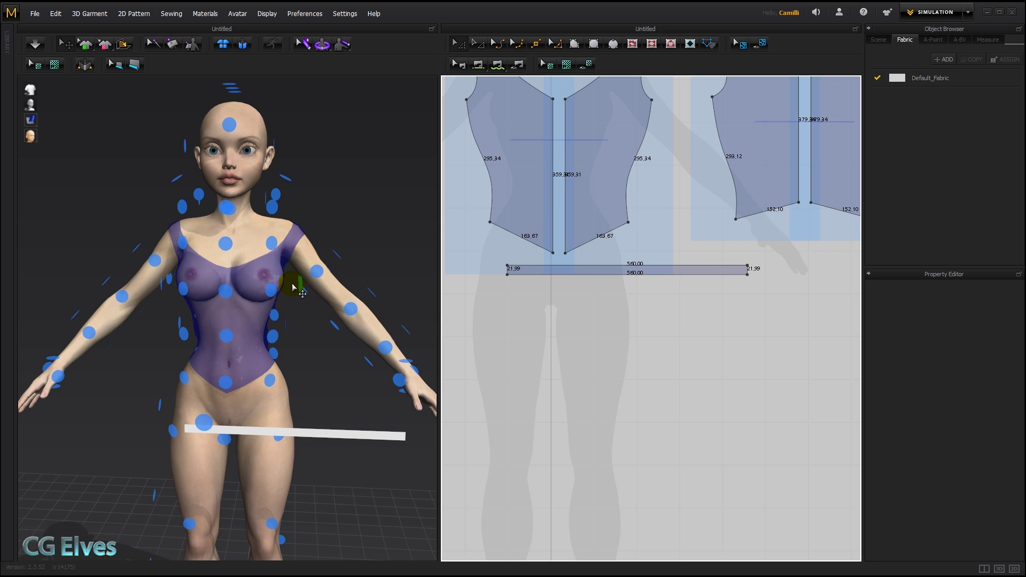
right_drag(345, 374, 173, 390)
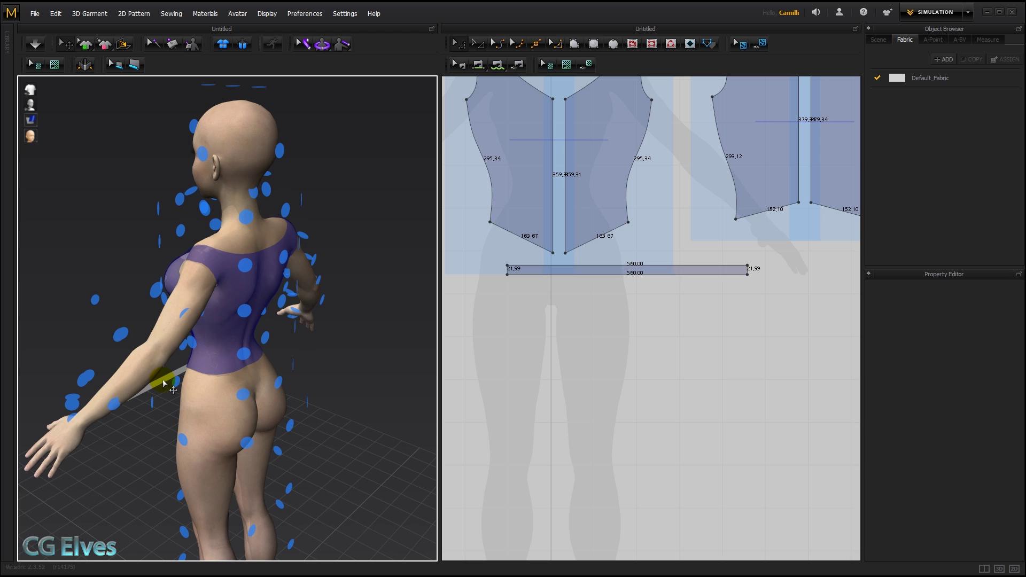
click(169, 383)
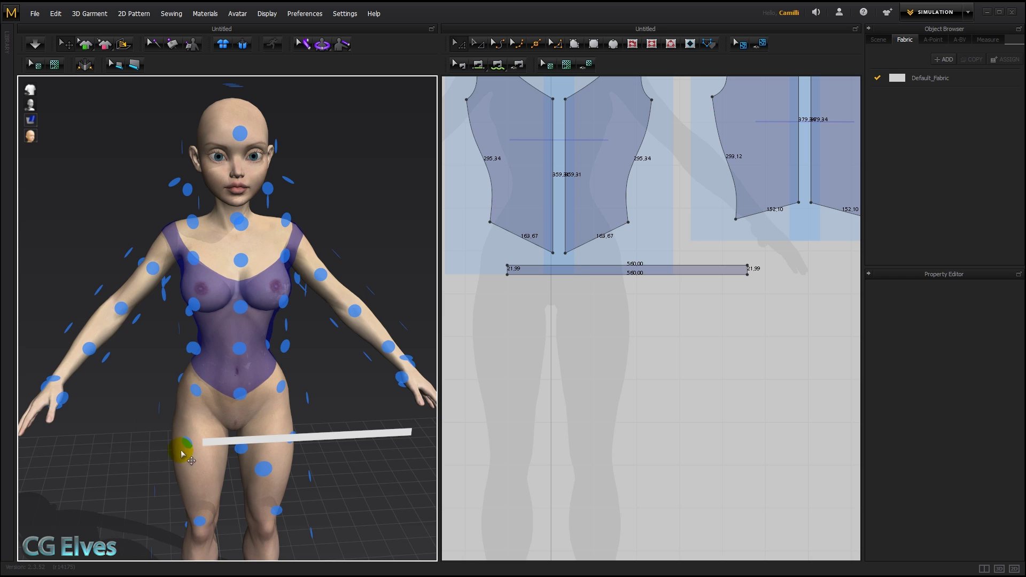
click(322, 436)
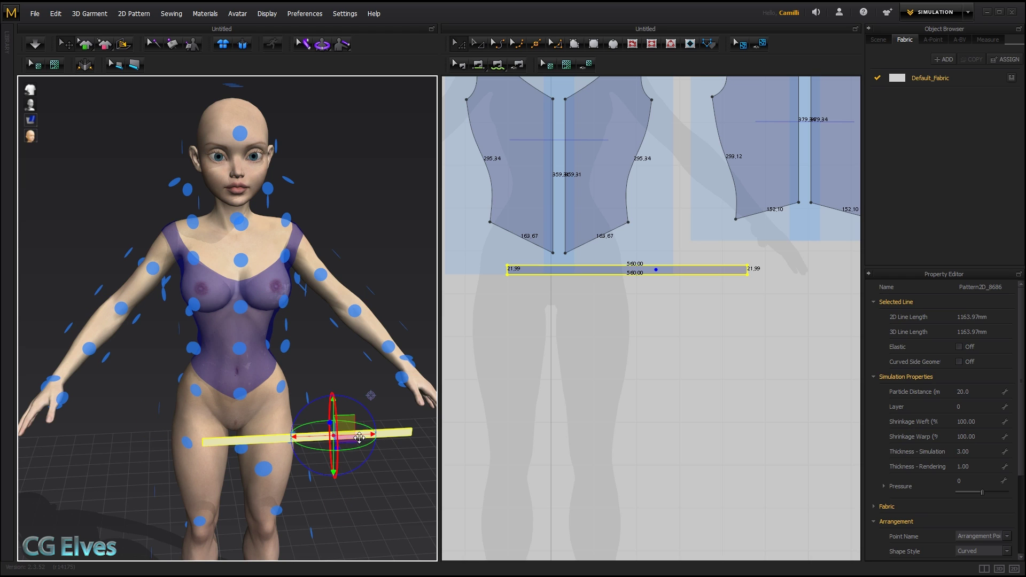
click(241, 397)
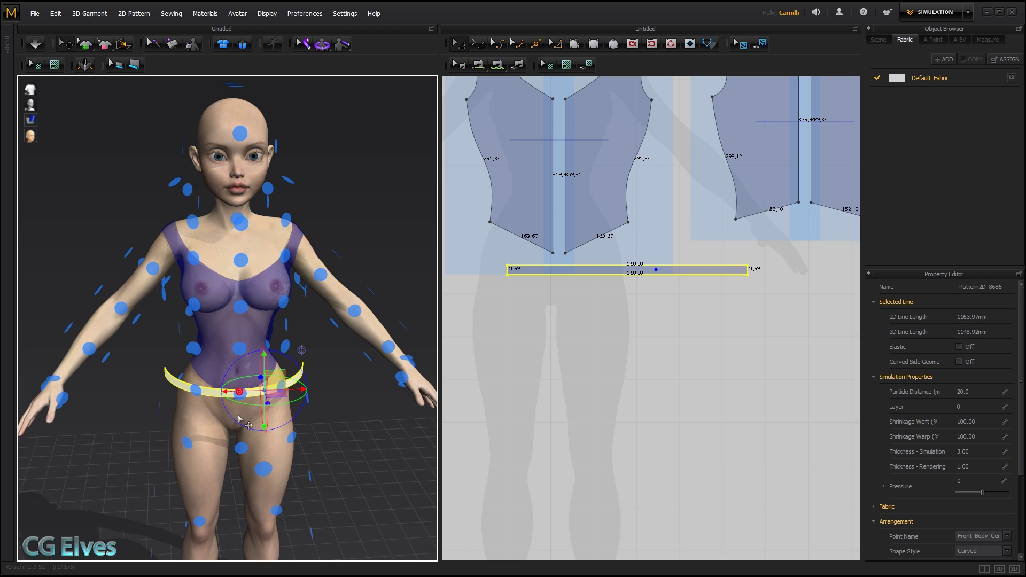
Step: Hide the arrangement points, move the strip up and closer to the waist, and check it from behind
right_drag(242, 398, 323, 385)
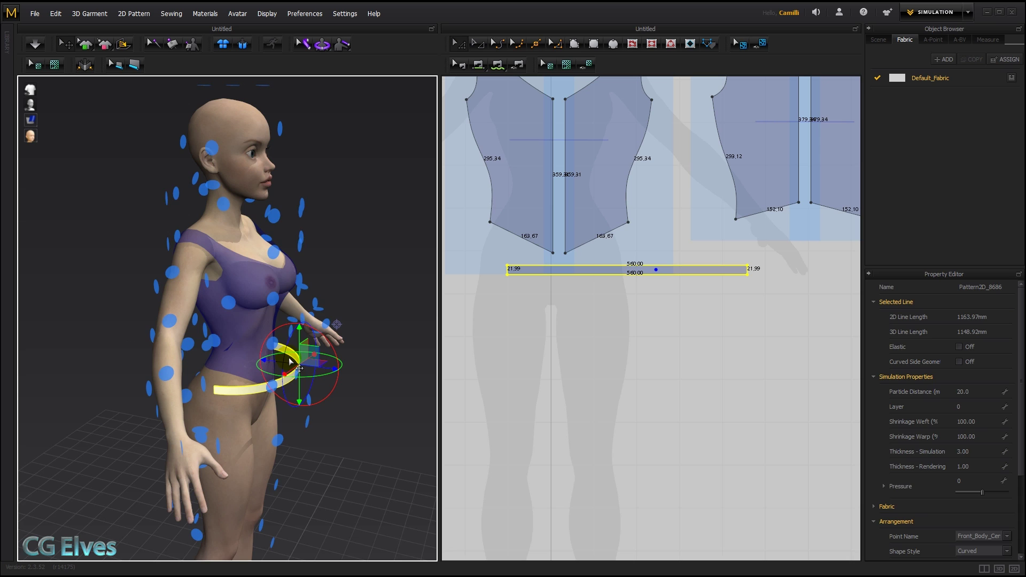
key(shift+f)
click(336, 400)
drag(293, 372, 268, 348)
right_drag(269, 347, 294, 424)
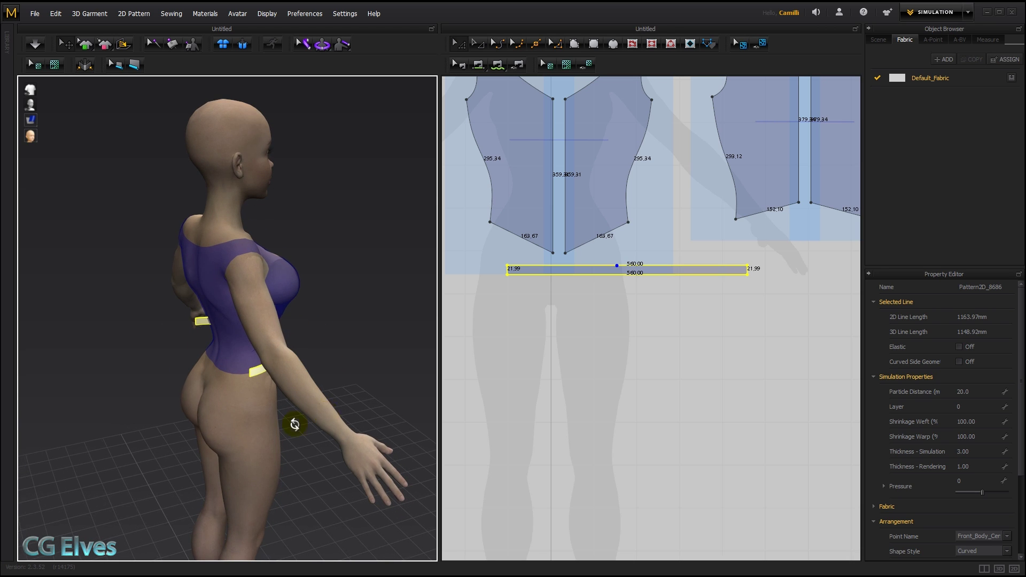
Step: Sew the waist strip's two short ends together and simulate the garment on the avatar
click(493, 76)
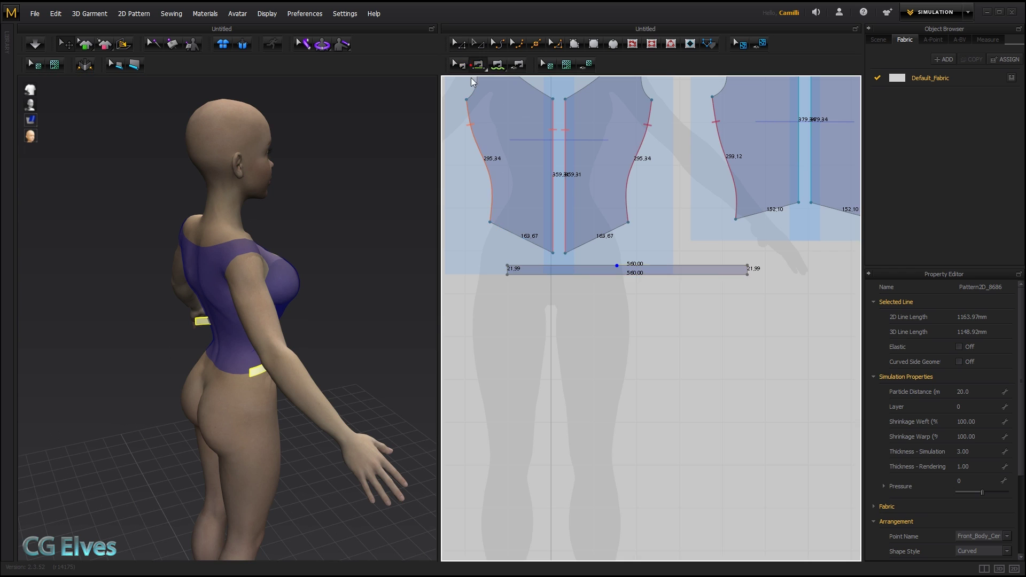
click(506, 274)
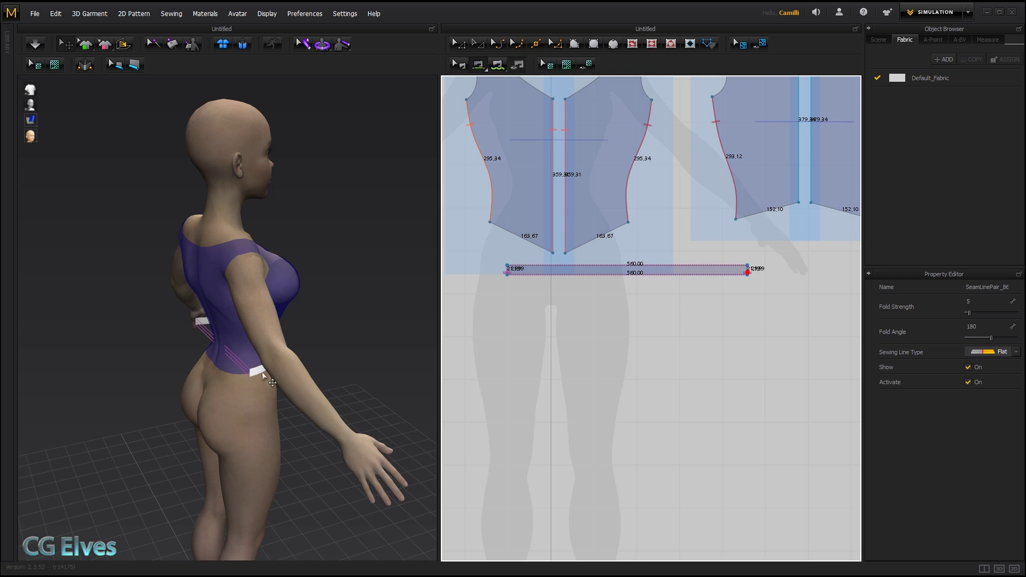
right_drag(225, 386, 233, 367)
key(space)
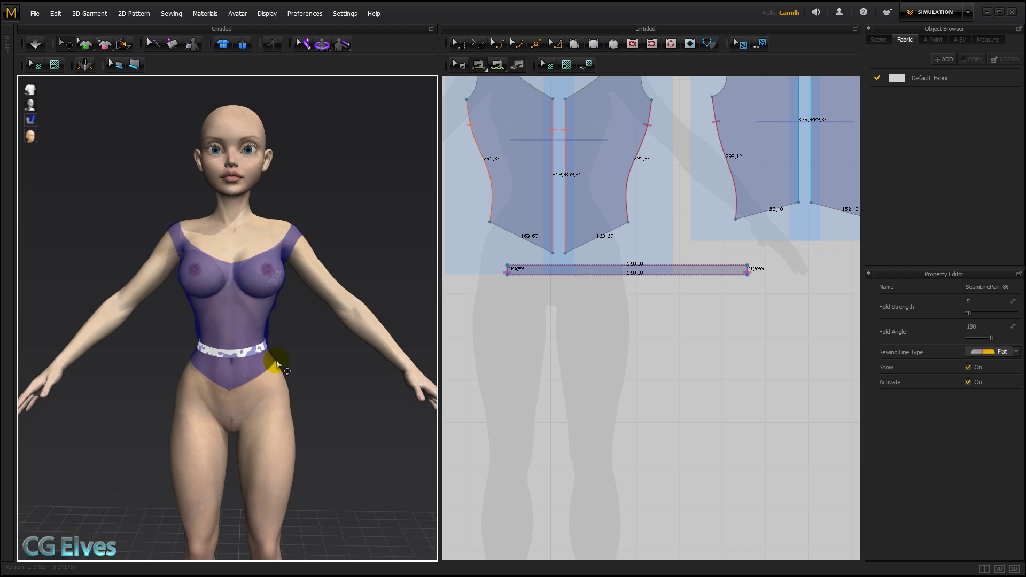
Step: Make the waist strip elastic with strength 15 and ratio 72, and simulate it around the waist
click(258, 350)
click(239, 348)
click(632, 267)
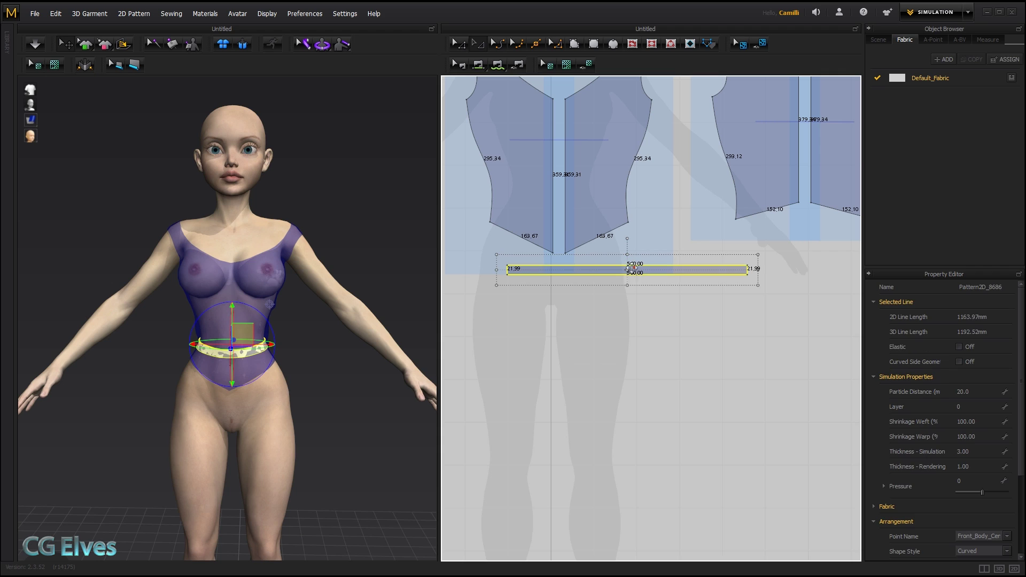
click(959, 347)
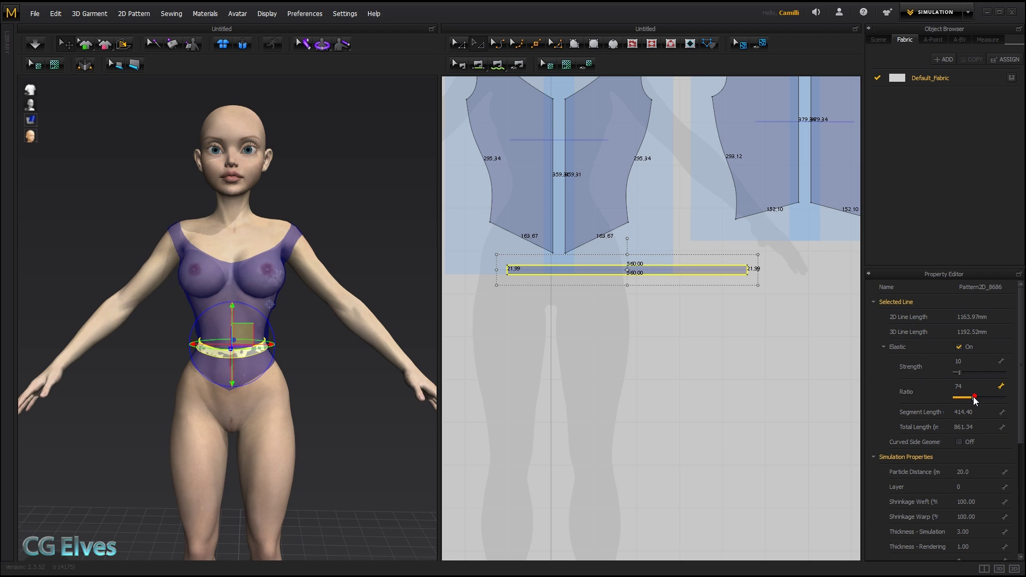
click(672, 344)
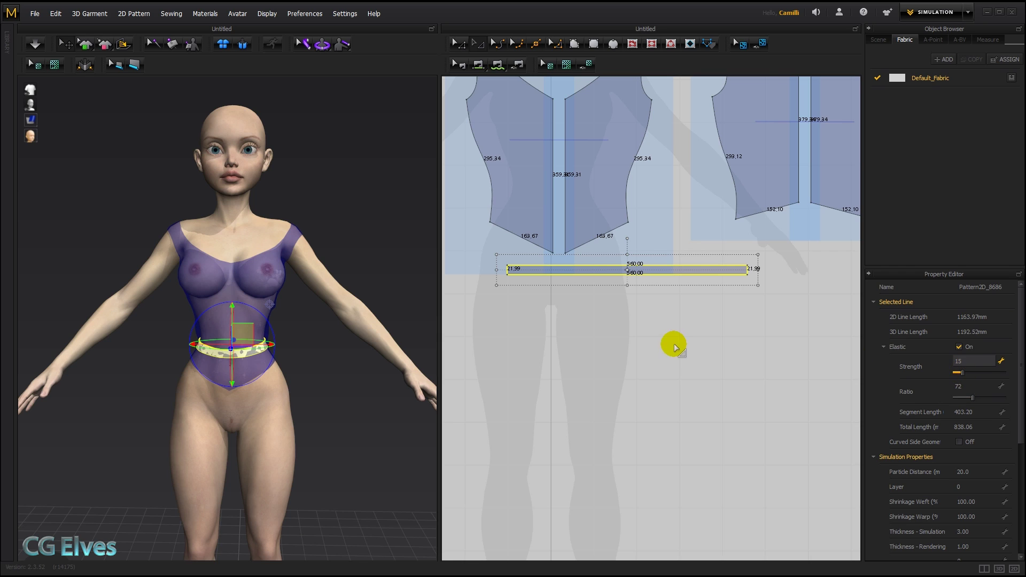
click(293, 378)
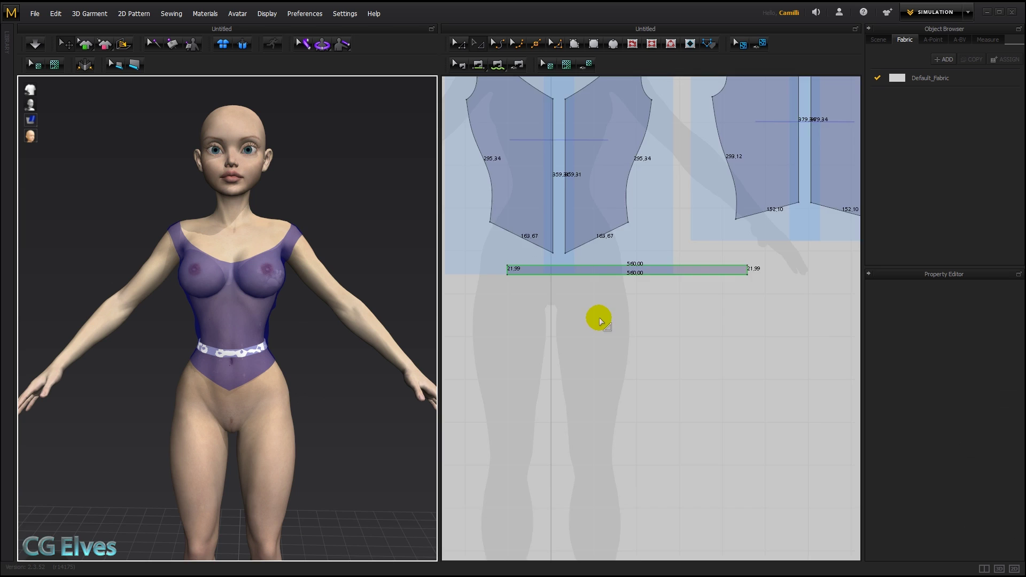
Step: Create a rectangular pattern 300 mm wide and 500 mm high below the waist strip
scroll(598, 316, down, 5)
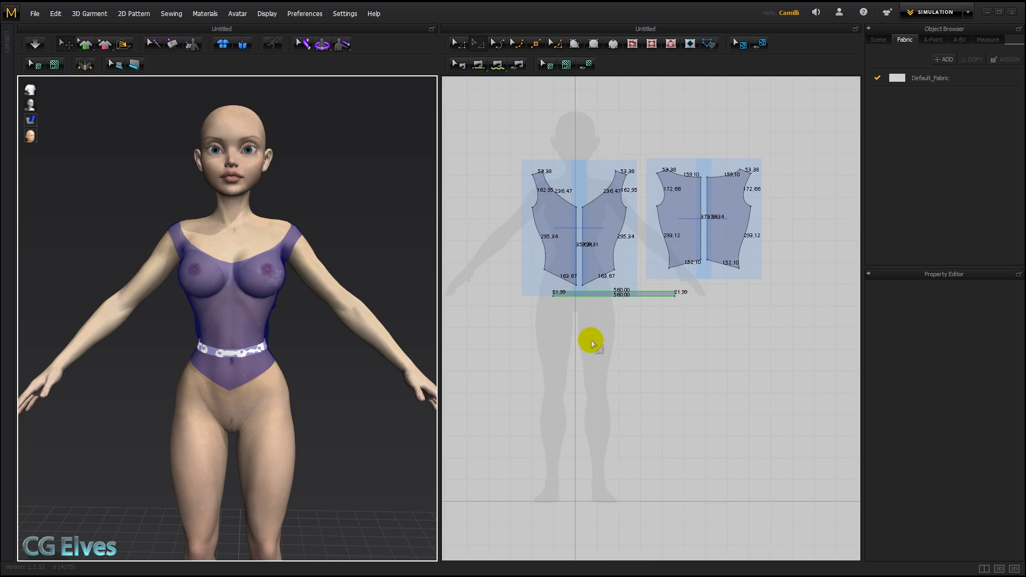
click(593, 44)
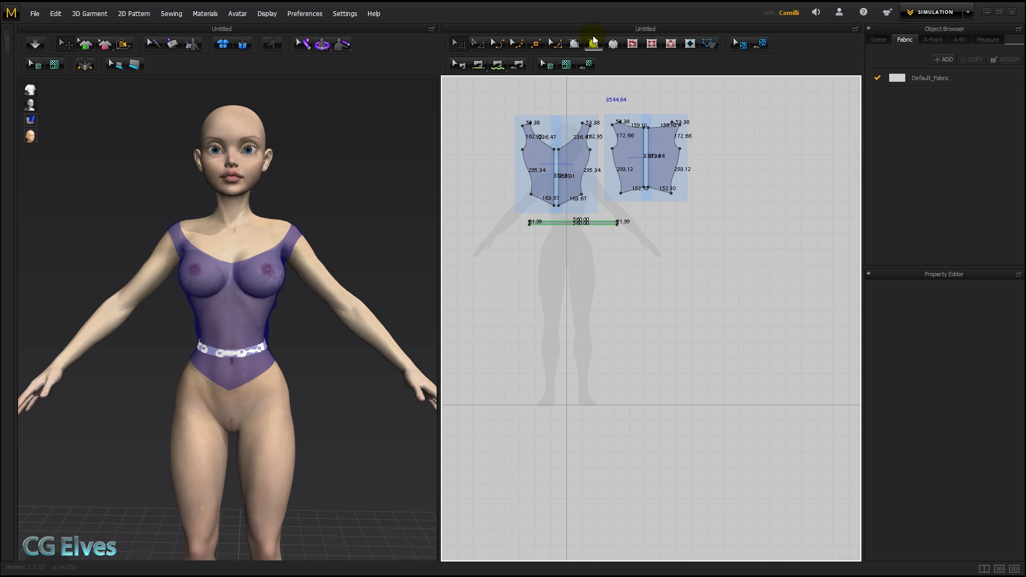
click(593, 44)
click(539, 271)
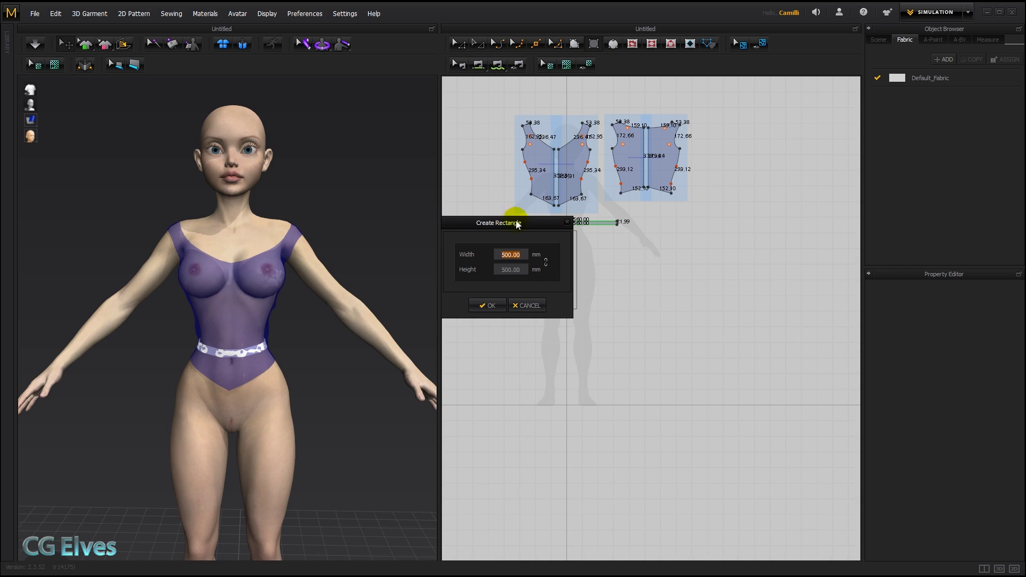
drag(517, 224, 538, 284)
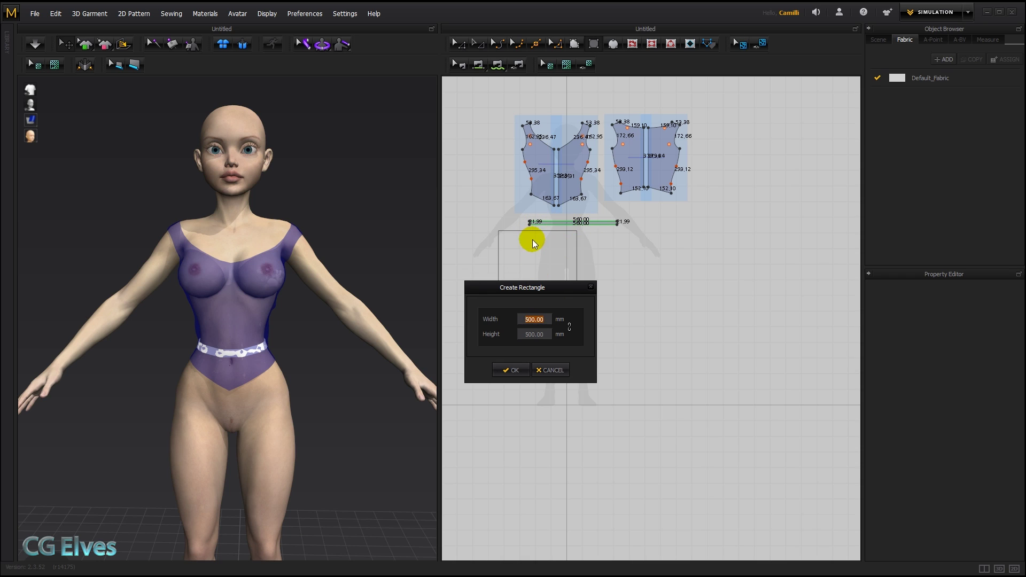
text(300)
key(Return)
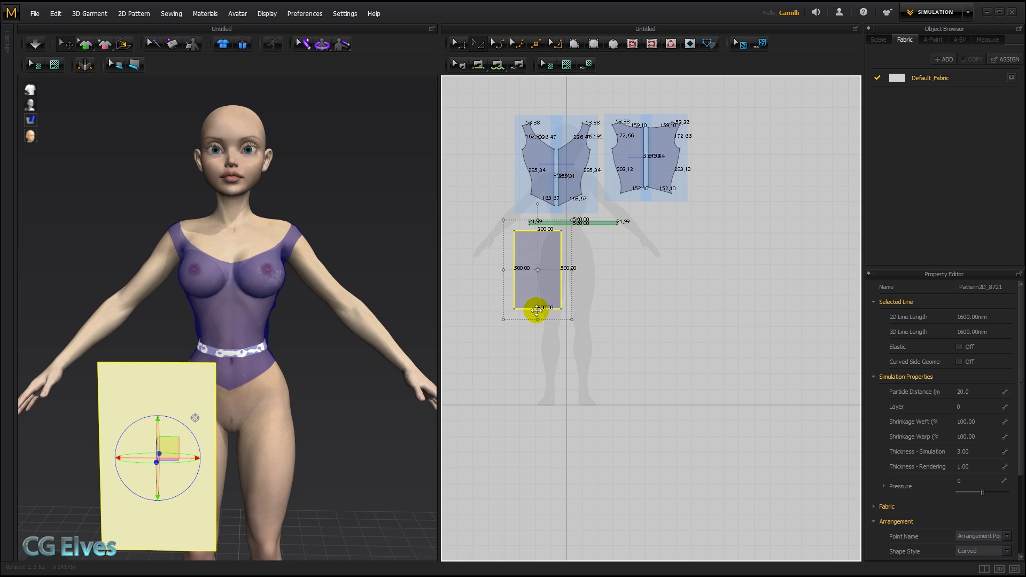
Step: Lengthen the rectangle downward to about 1108 mm and move it over the avatar's legs, below the waist strip
click(535, 321)
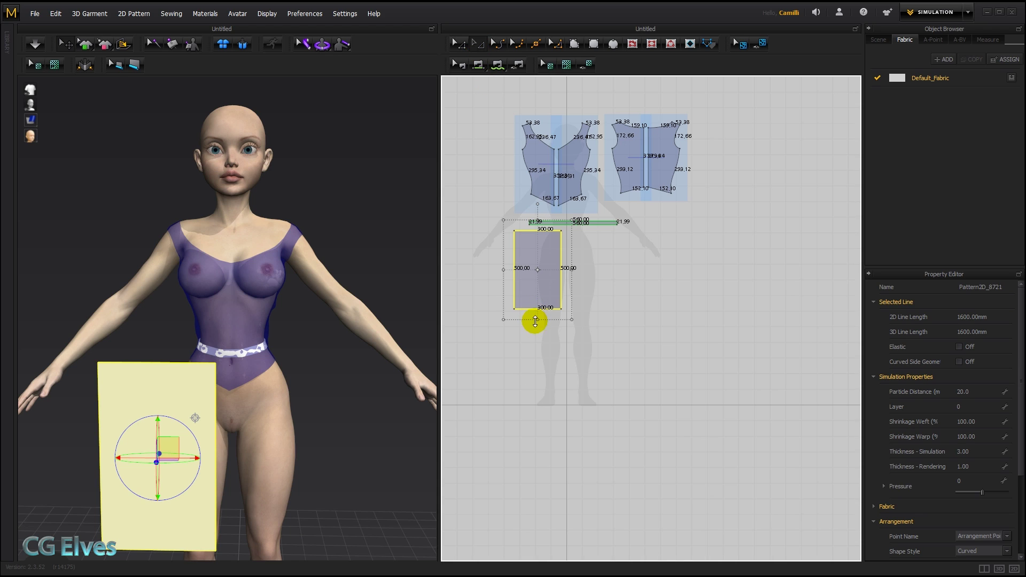
drag(537, 322, 543, 415)
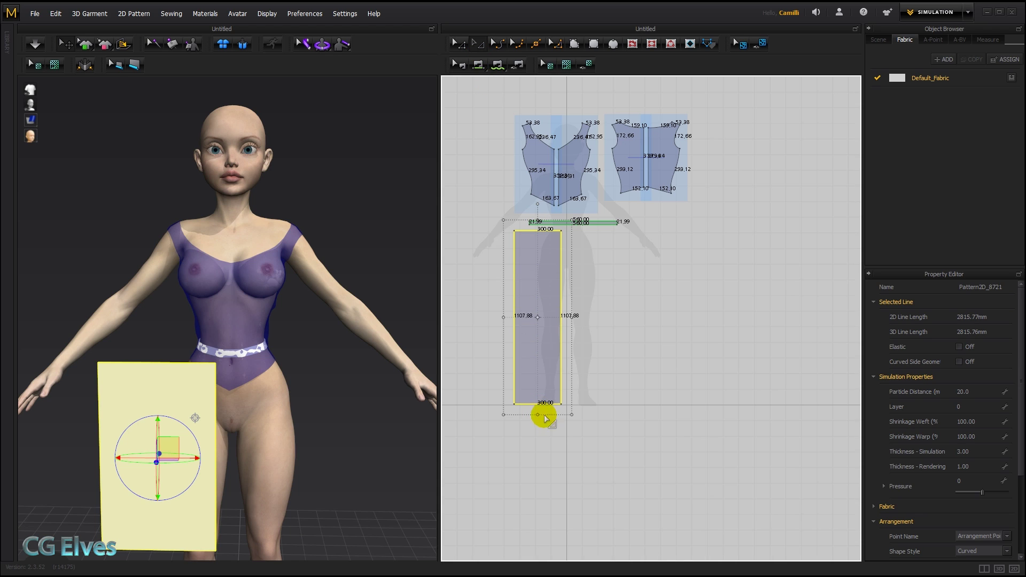
drag(573, 260, 580, 260)
click(607, 270)
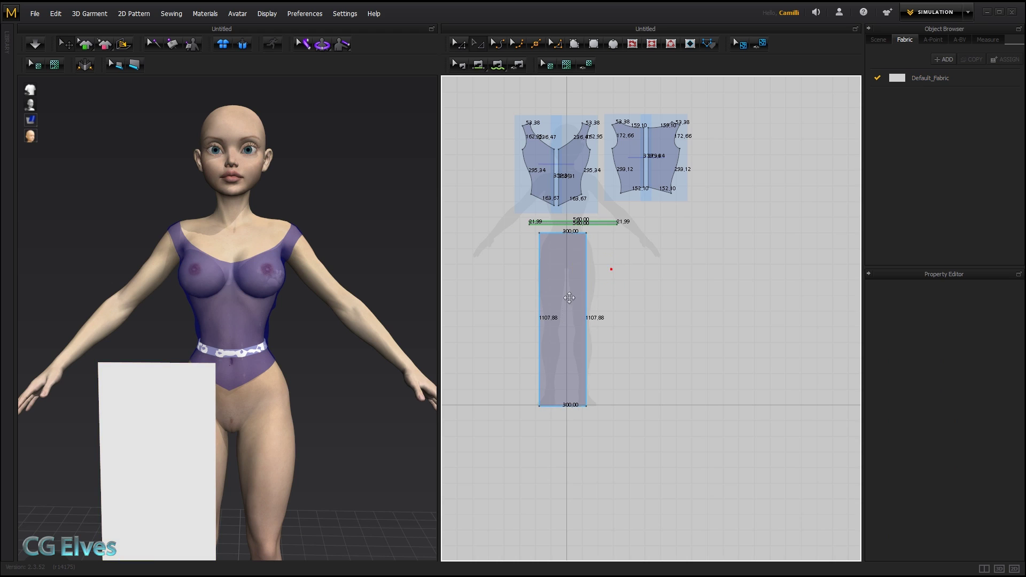
Step: Copy the skirt panel and place a symmetric copy beside it for the back
click(536, 248)
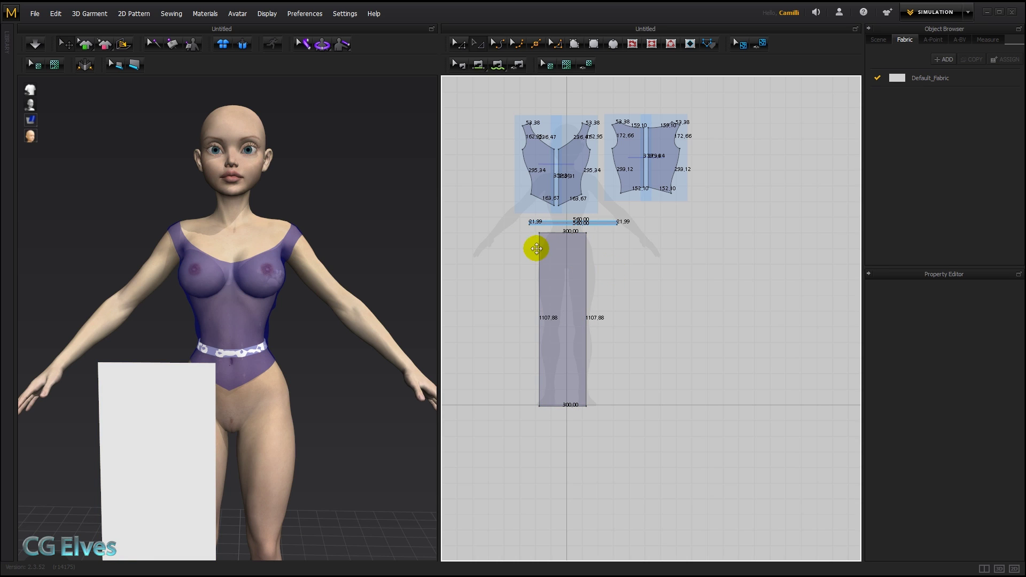
click(560, 302)
right_click(622, 270)
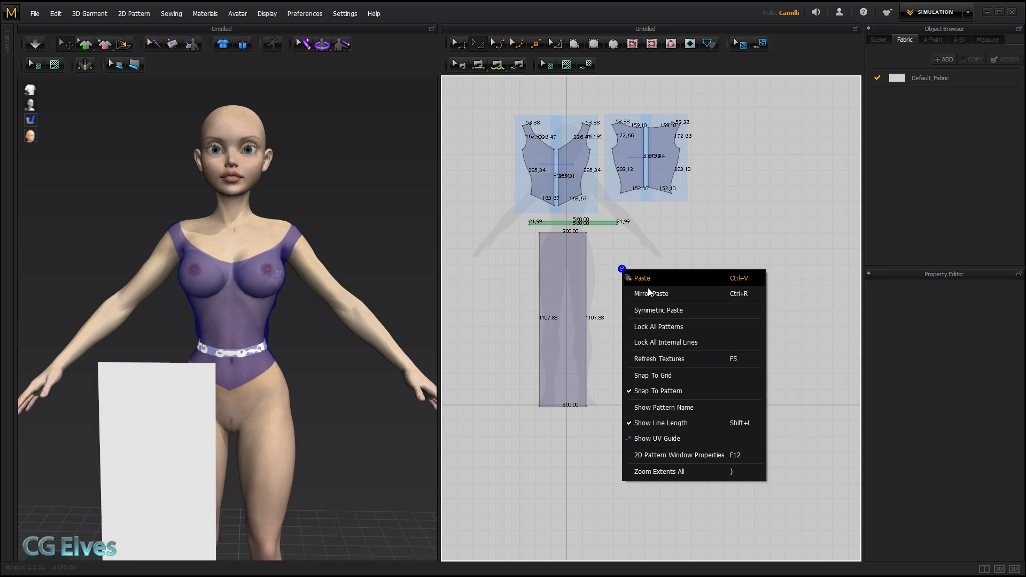
click(663, 308)
click(661, 322)
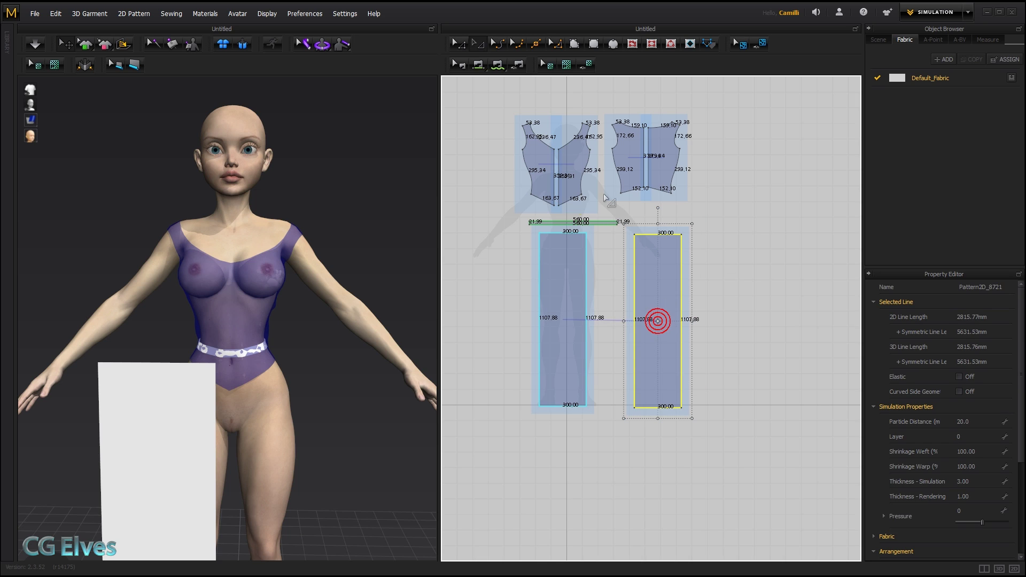
click(569, 476)
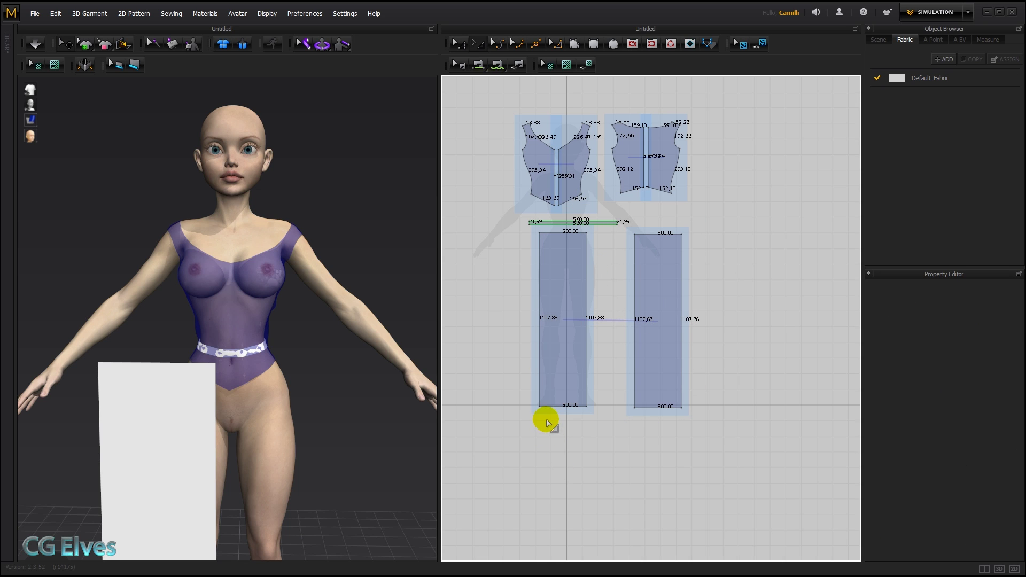
Step: Flare both skirt panels by widening their hems symmetrically to about 799 mm, and separate the back panel from the front one
click(474, 63)
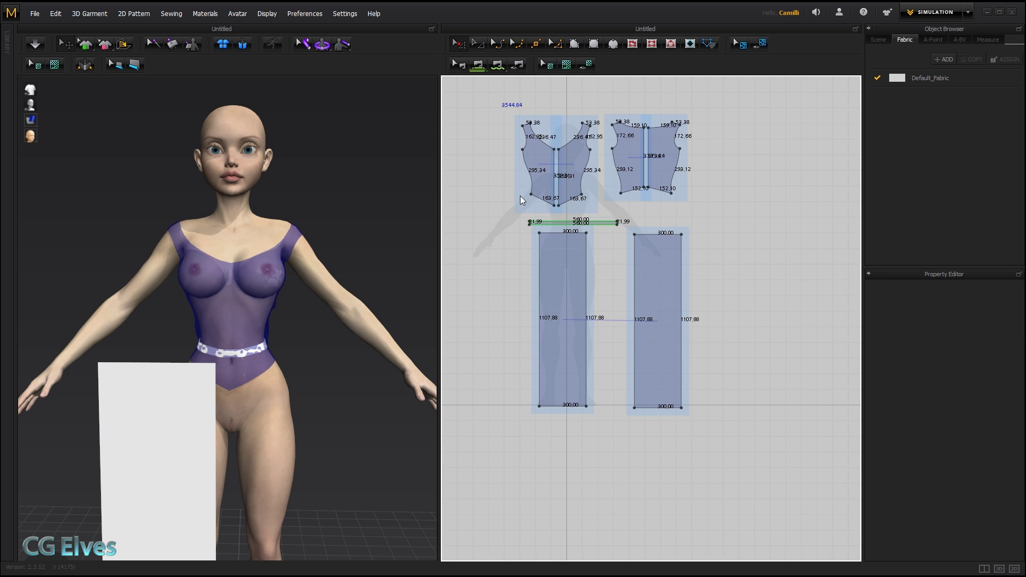
click(539, 406)
click(539, 406)
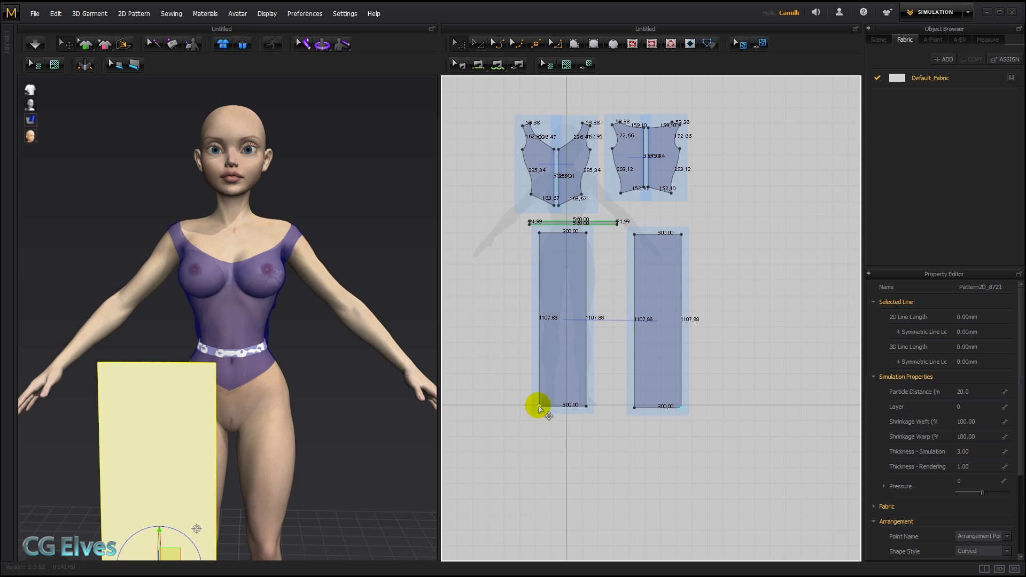
click(634, 407)
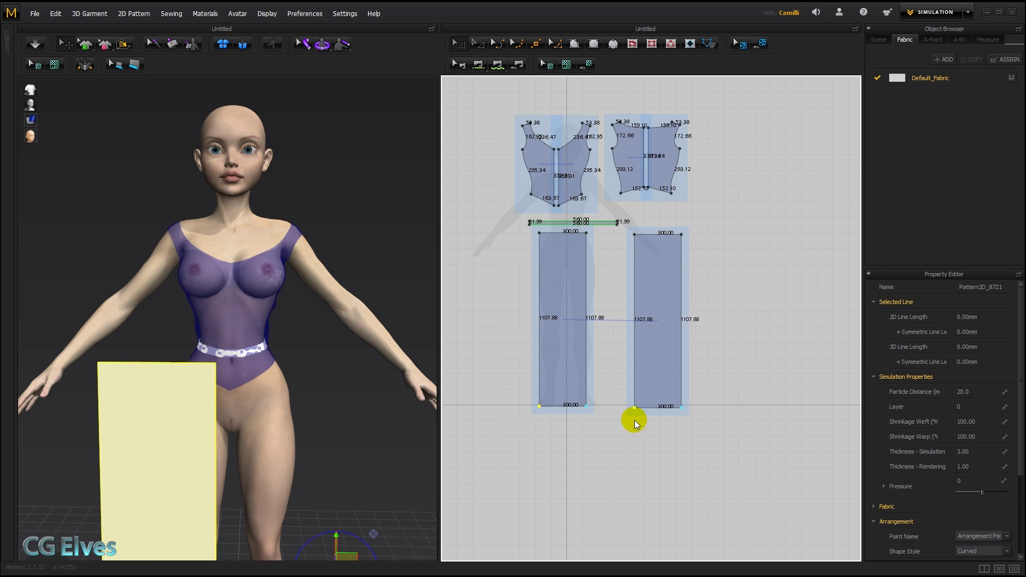
drag(634, 408, 588, 412)
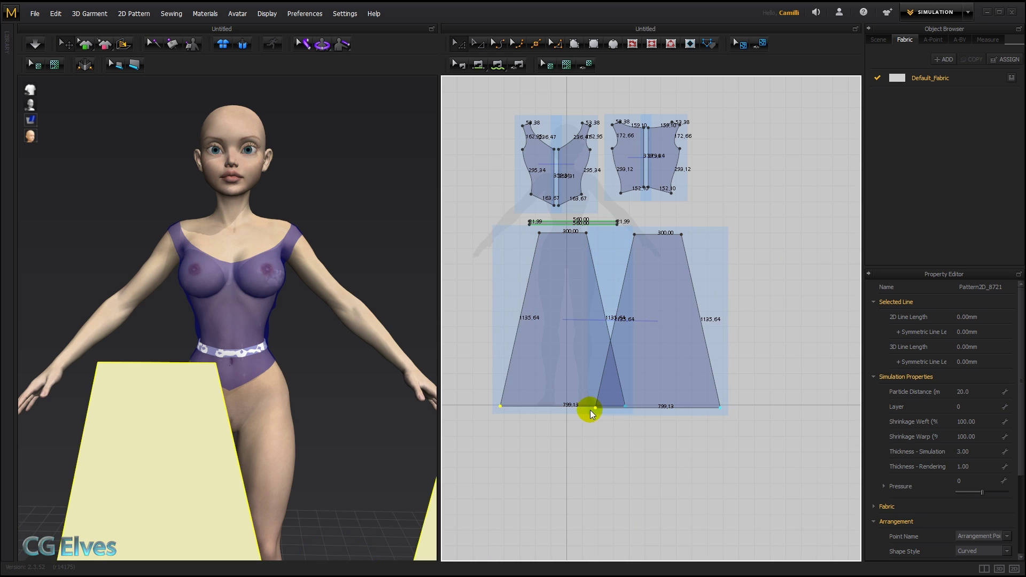
click(799, 286)
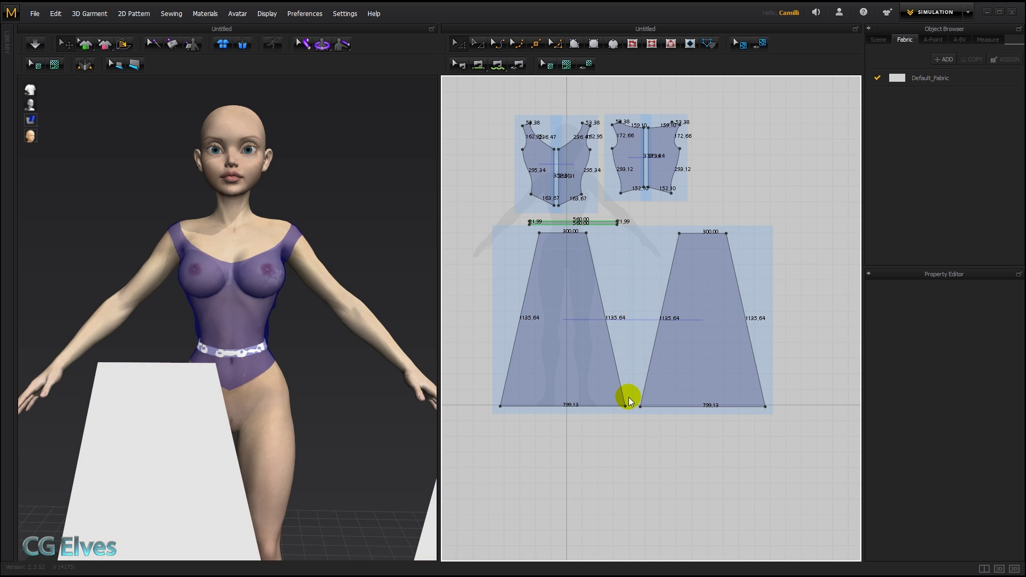
Step: Sew the front and back skirt panels together along both side edges
key(n)
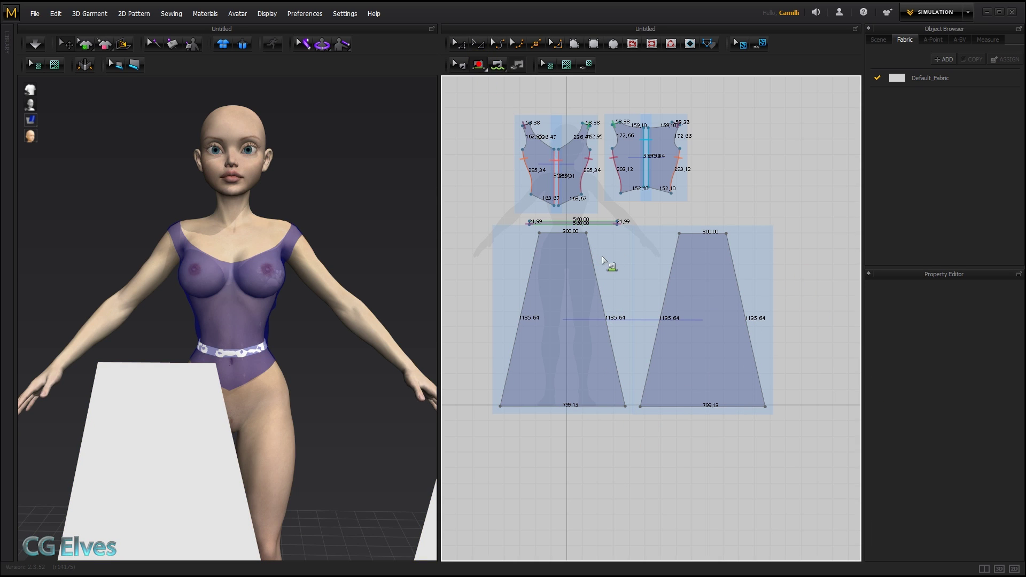
click(598, 262)
click(672, 267)
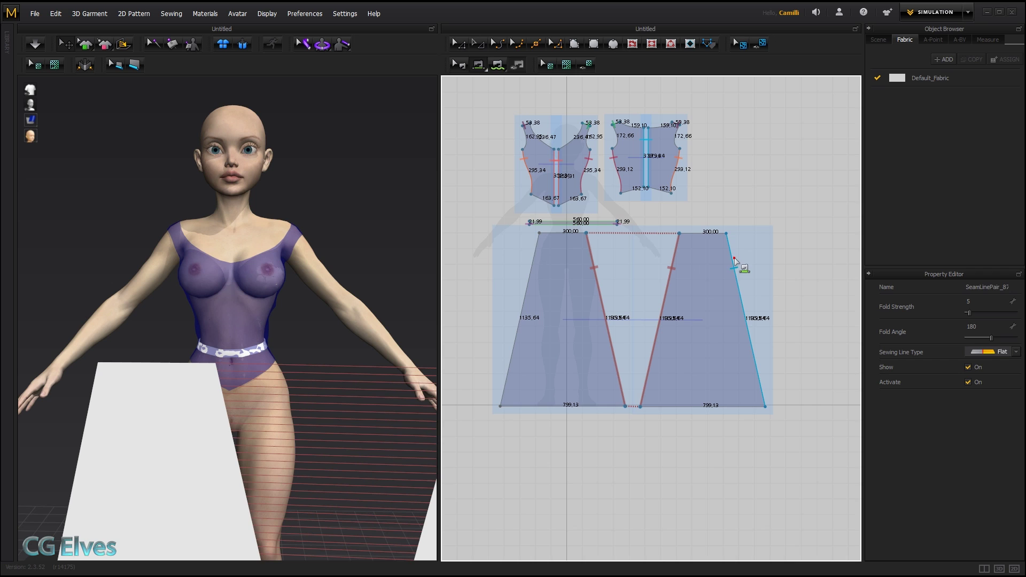
click(734, 259)
click(535, 259)
Step: Sew the top edge of each skirt panel to half of the waist strip's lower edge
middle_drag(567, 295, 567, 313)
scroll(574, 286, down, 1)
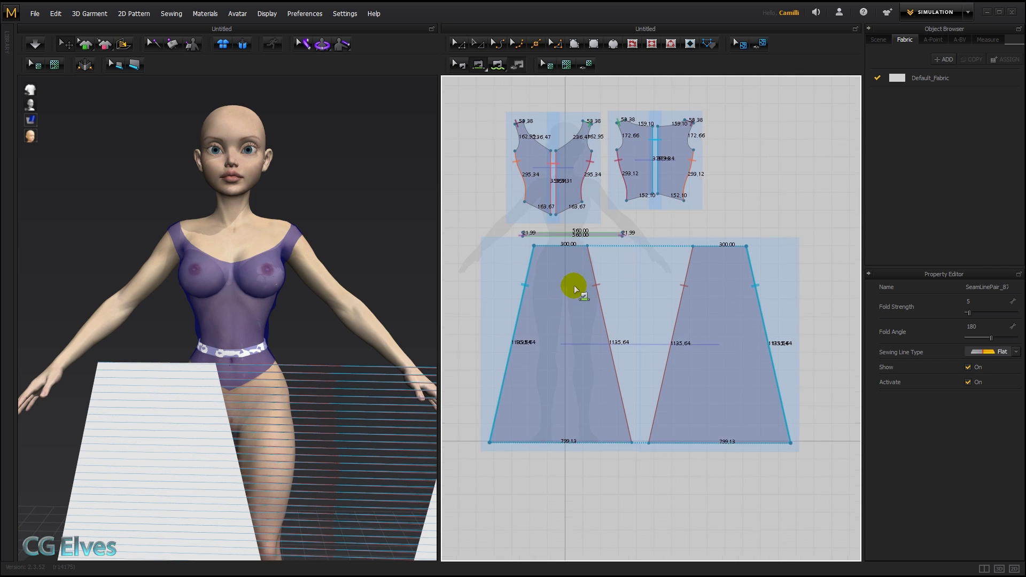
scroll(578, 280, up, 1)
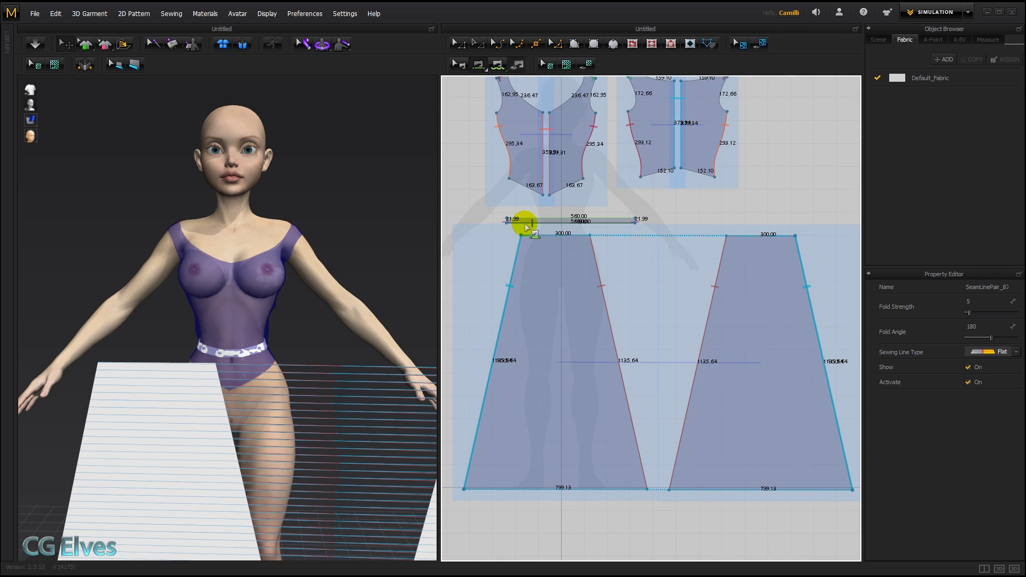
click(528, 227)
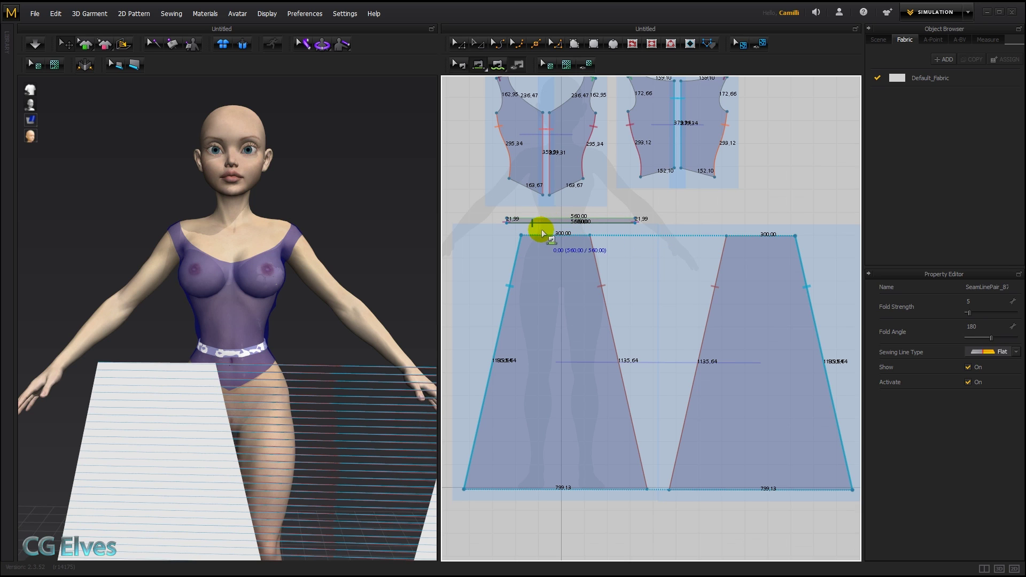
mouse_move(534, 235)
mouse_down()
mouse_move(541, 251)
mouse_move(532, 238)
mouse_up()
click(532, 237)
drag(739, 239, 739, 239)
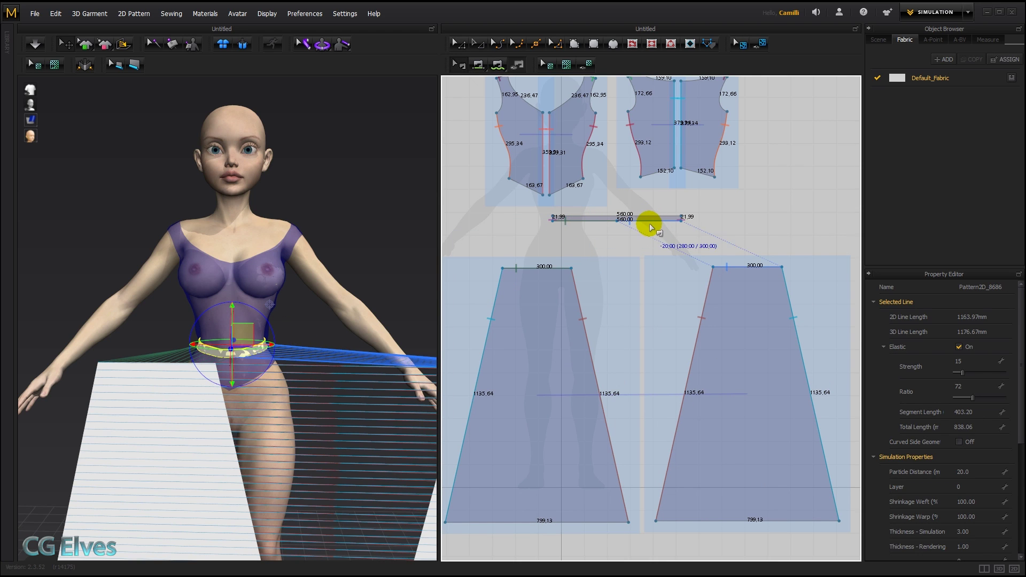
click(582, 266)
click(744, 270)
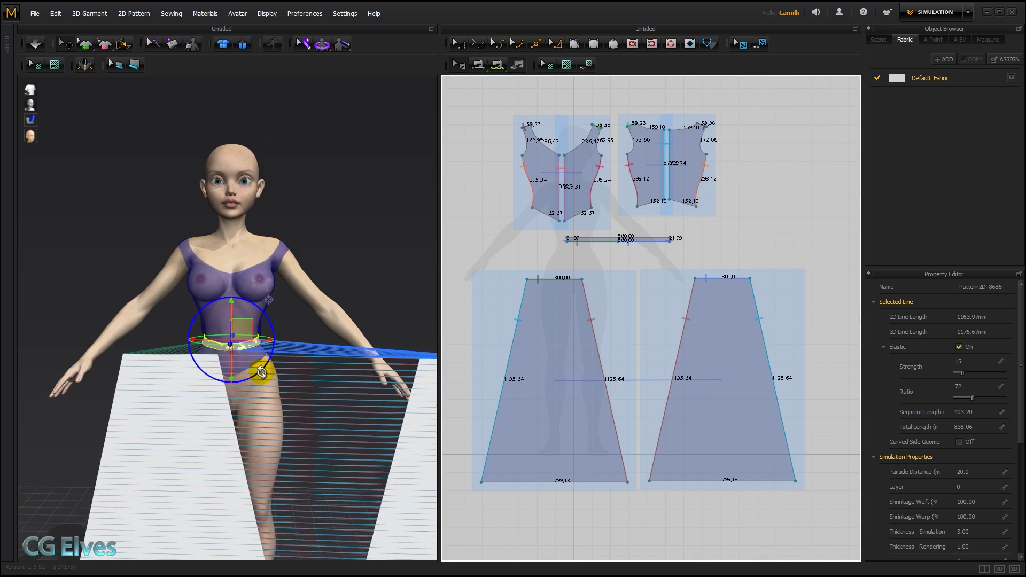
Step: Move the back skirt panel behind the avatar and flip its normal
scroll(271, 371, down, 3)
right_drag(344, 383, 133, 401)
drag(134, 400, 259, 402)
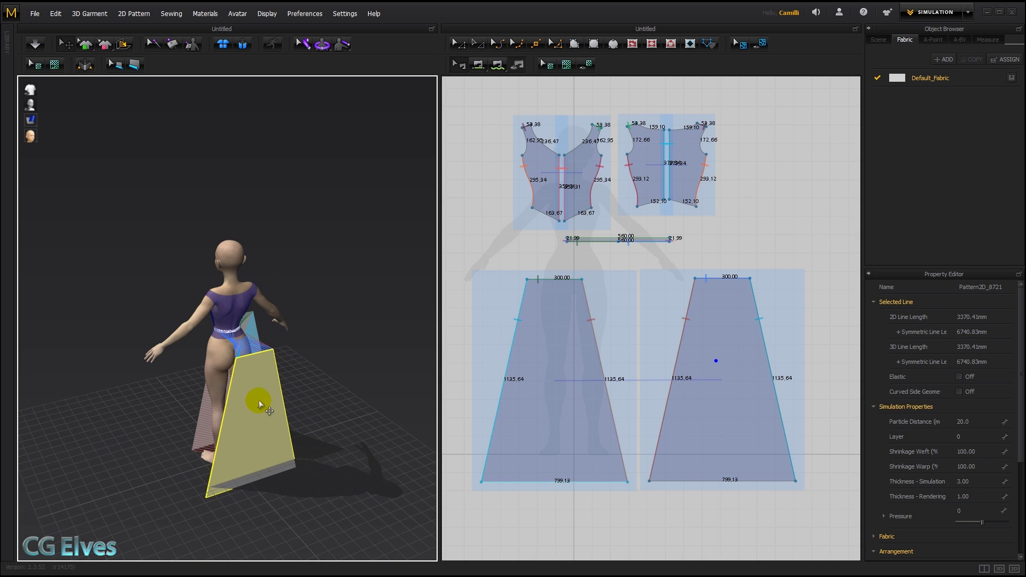
right_click(256, 386)
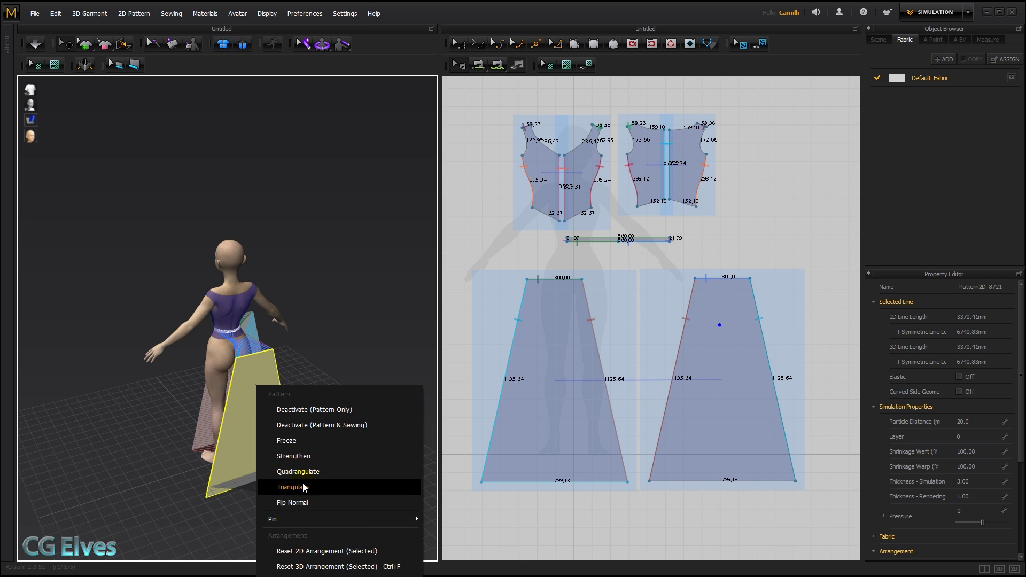
click(293, 503)
Step: Centre the skirt panels behind and in front of the avatar, checking from the back and front views
key(8)
drag(261, 398, 236, 380)
key(2)
click(235, 383)
Step: Deselect the skirt panel and add a new fabric to the fabric list
click(822, 217)
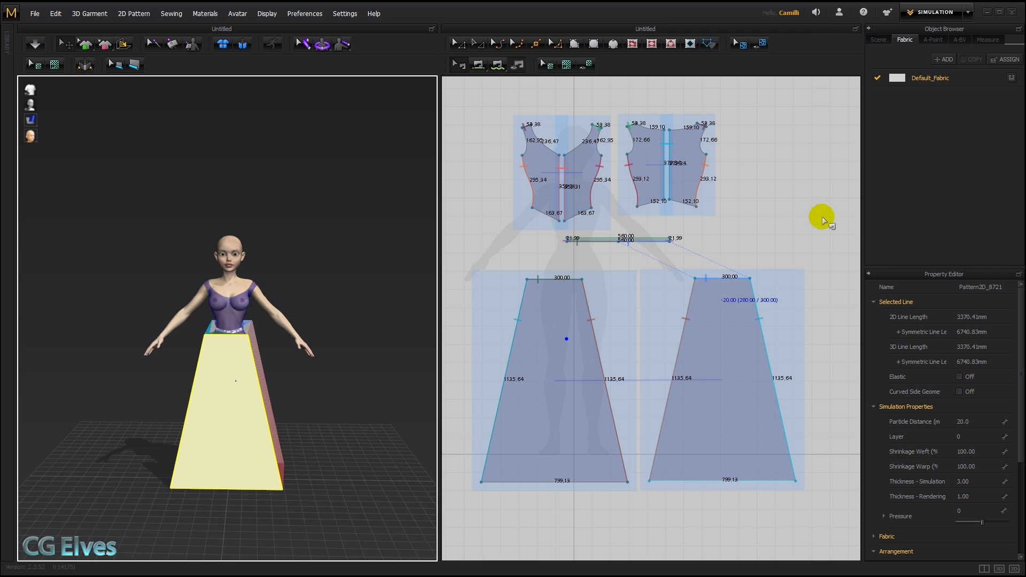
click(944, 59)
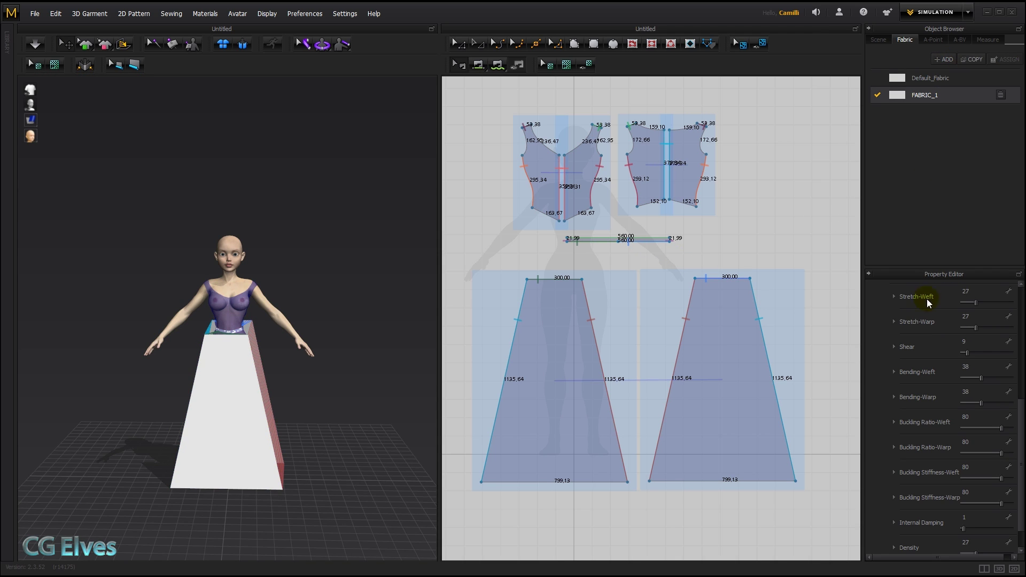
Step: Rename the new fabric as Skirts and hanging sleeves
double_click(980, 300)
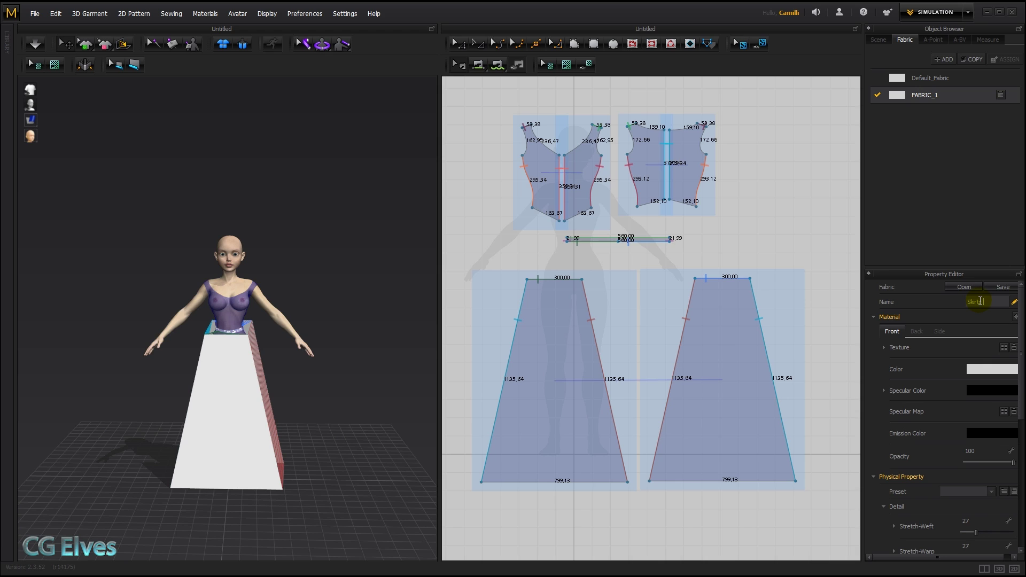
text(Skirts and hanging sleeve)
key(Return)
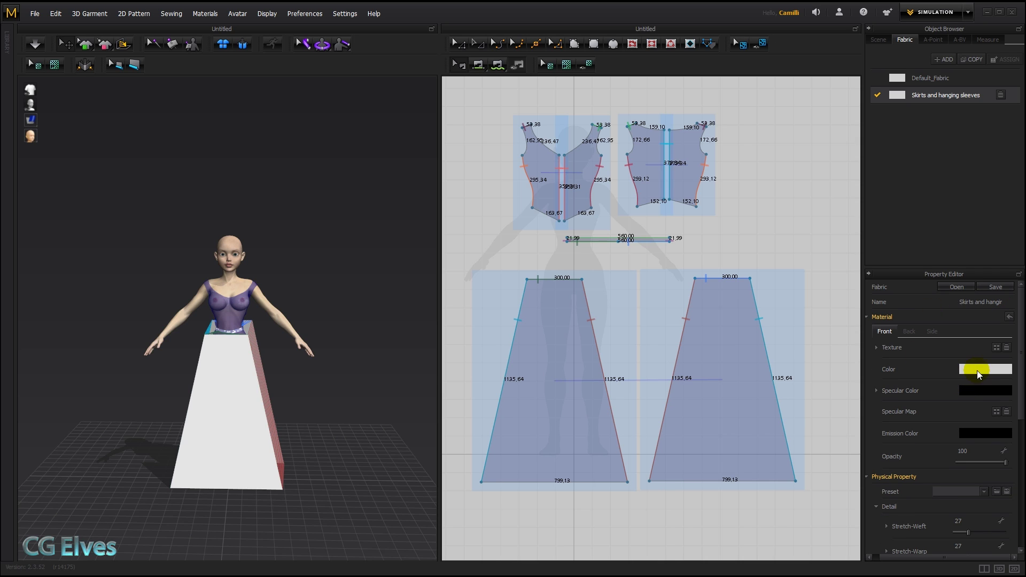
Step: Set the Skirts and hanging sleeves fabric's colour to magenta DF3EC7
click(489, 206)
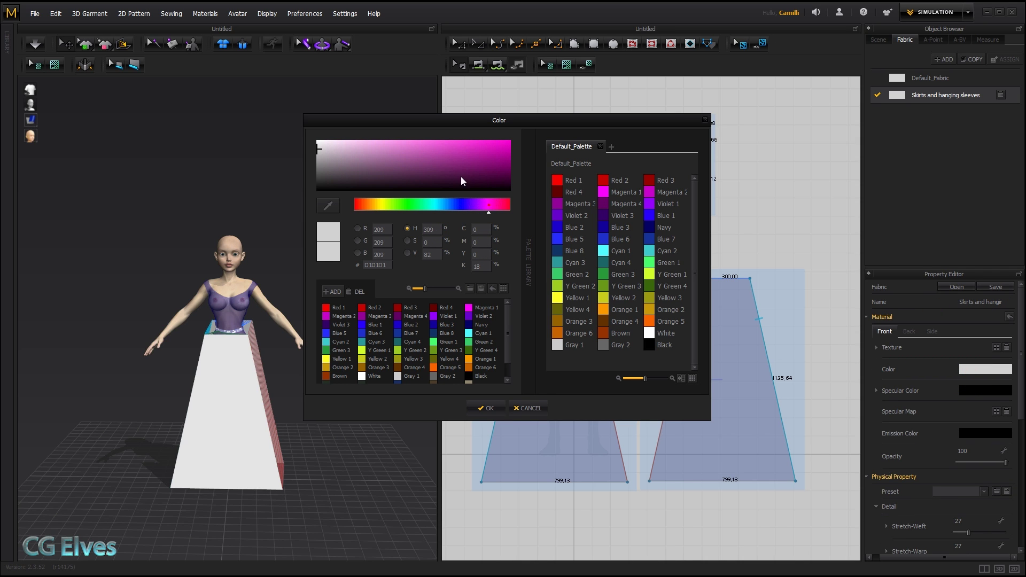
click(456, 147)
click(495, 409)
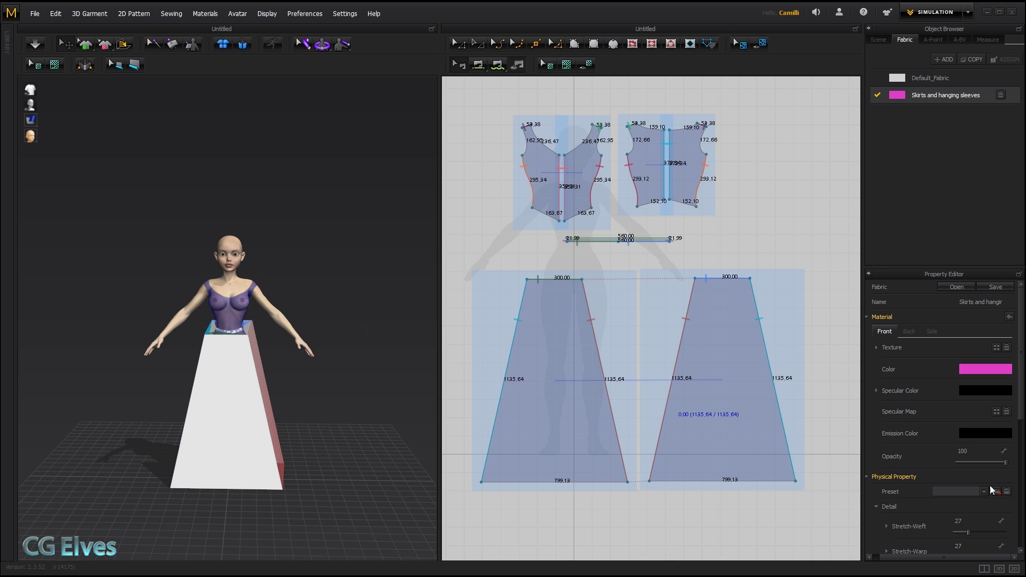
Step: Load the physical property file Renaissance-Dress_Skirt-and-sleeve-fabric into the fabric and review its detail values
click(995, 491)
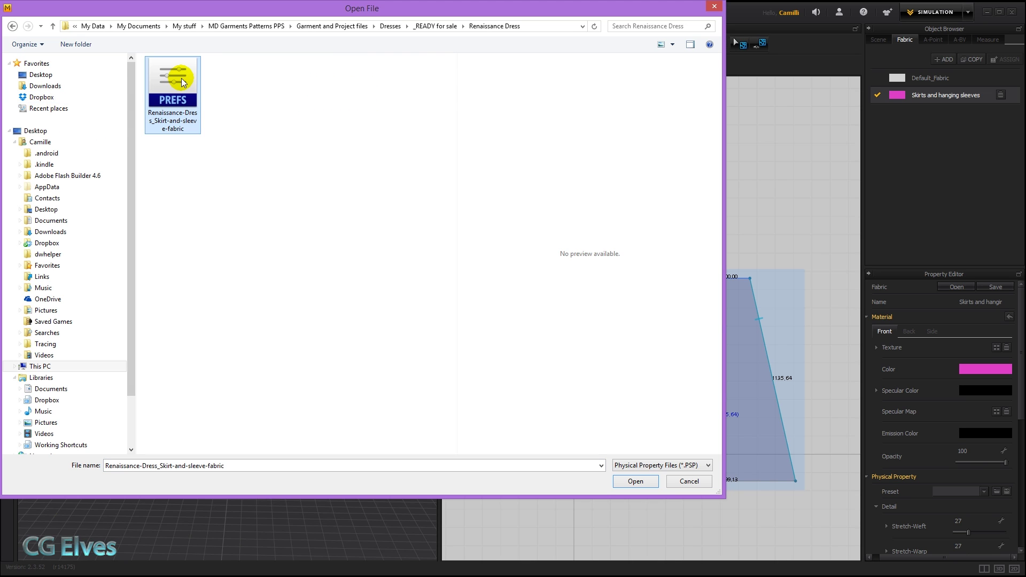
double_click(183, 82)
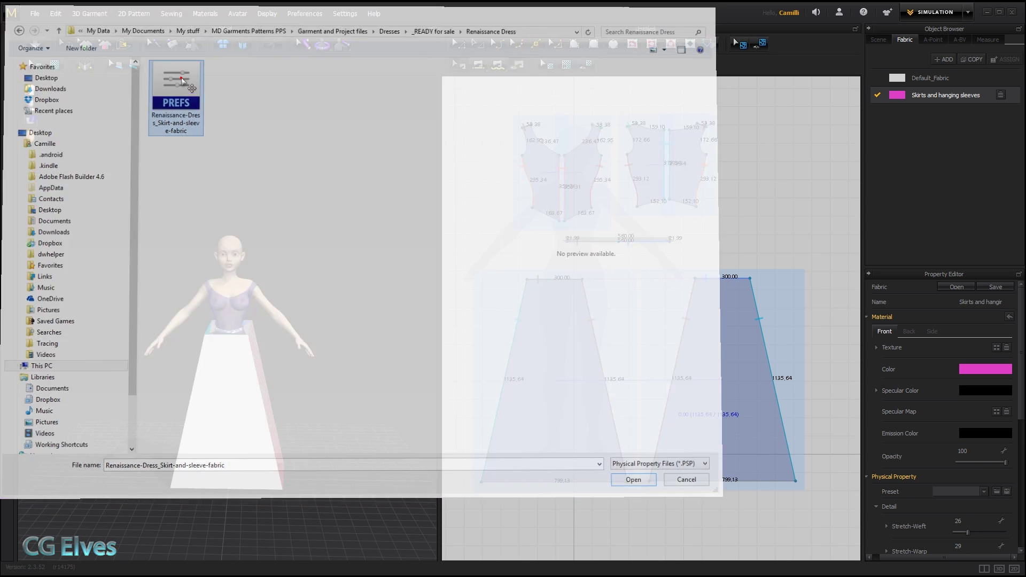
scroll(932, 422, down, 5)
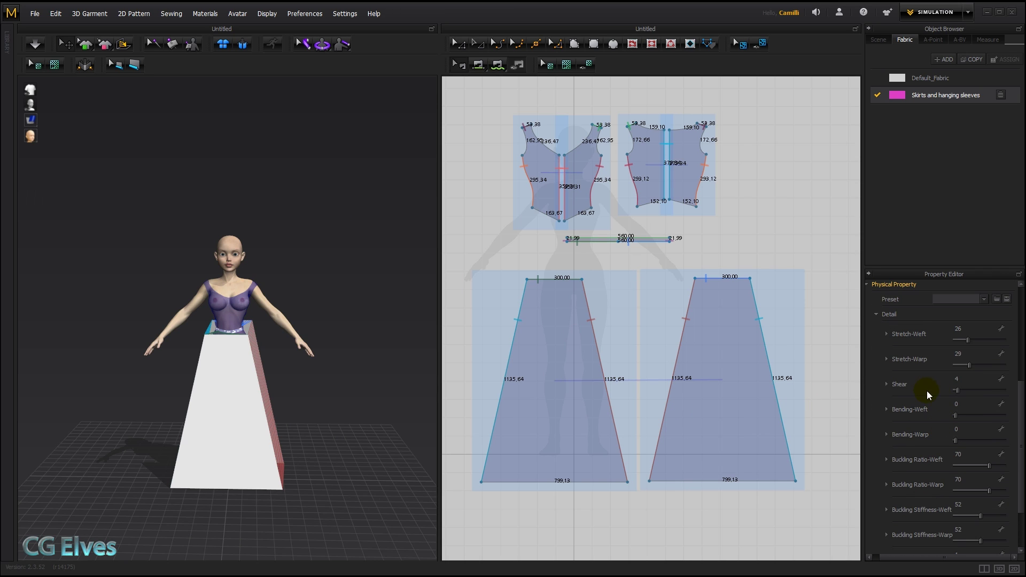
scroll(928, 460, up, 5)
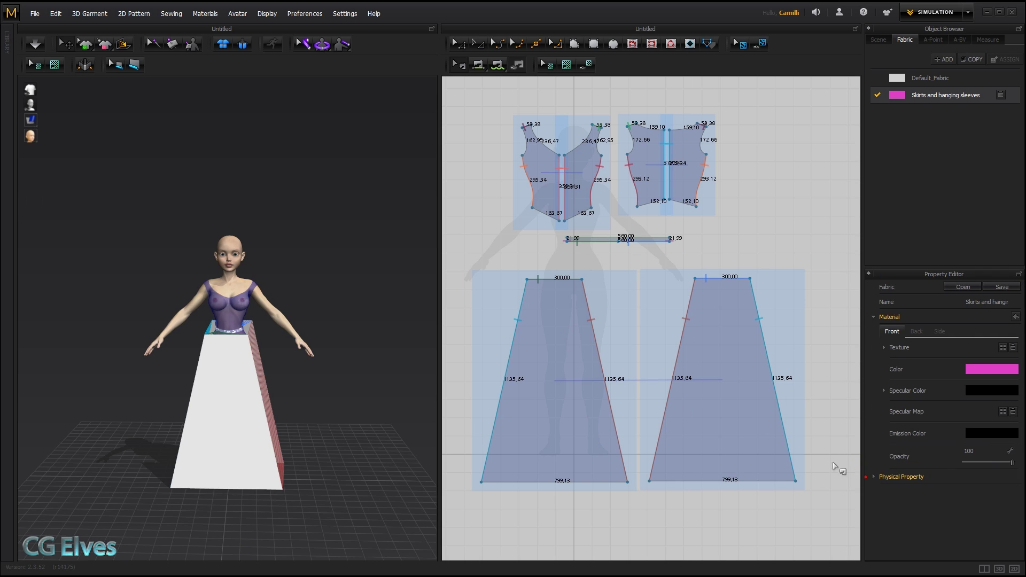
Step: Apply the Skirts and hanging sleeves fabric to both skirt panels
click(368, 322)
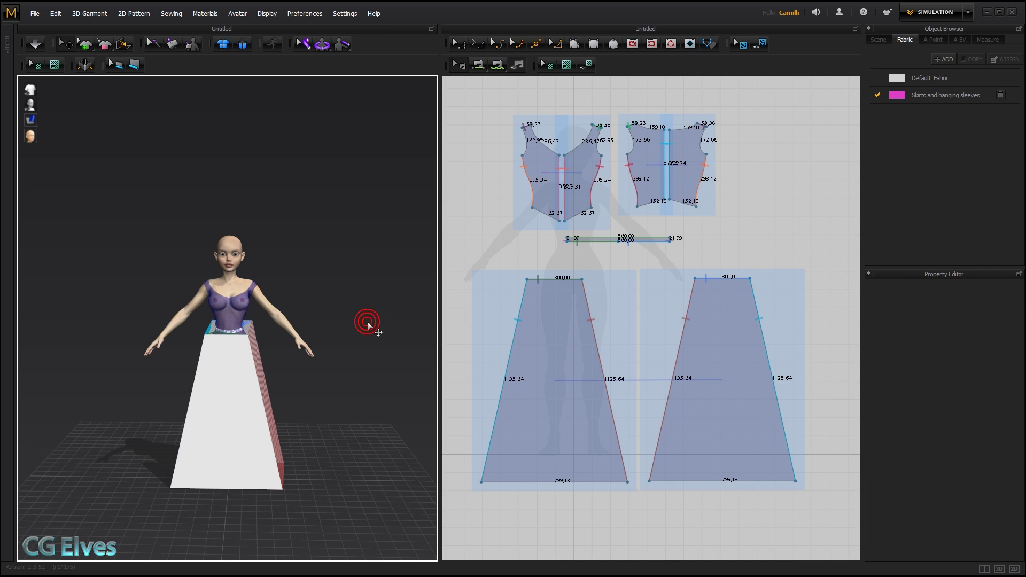
click(752, 267)
click(933, 97)
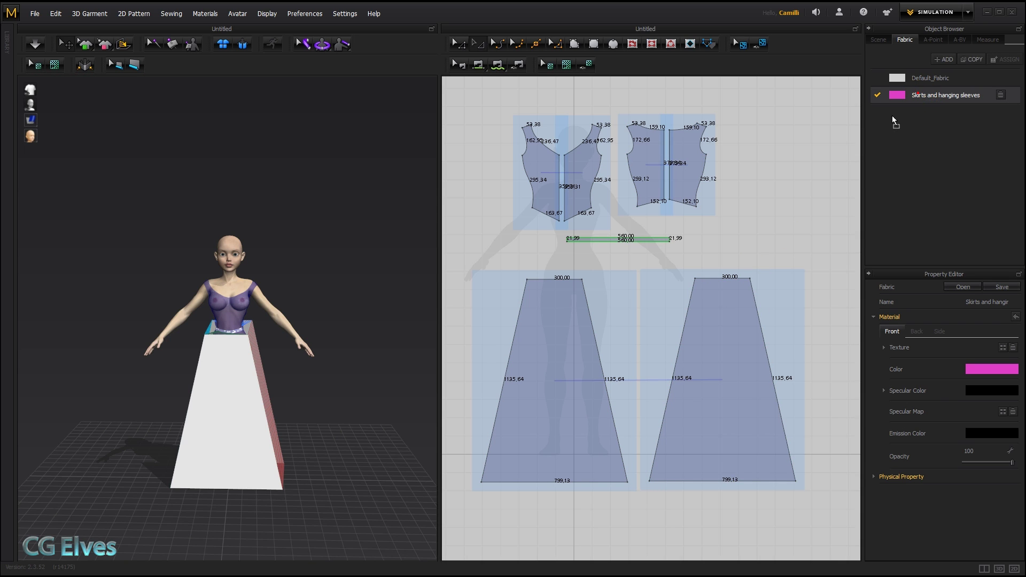
click(720, 302)
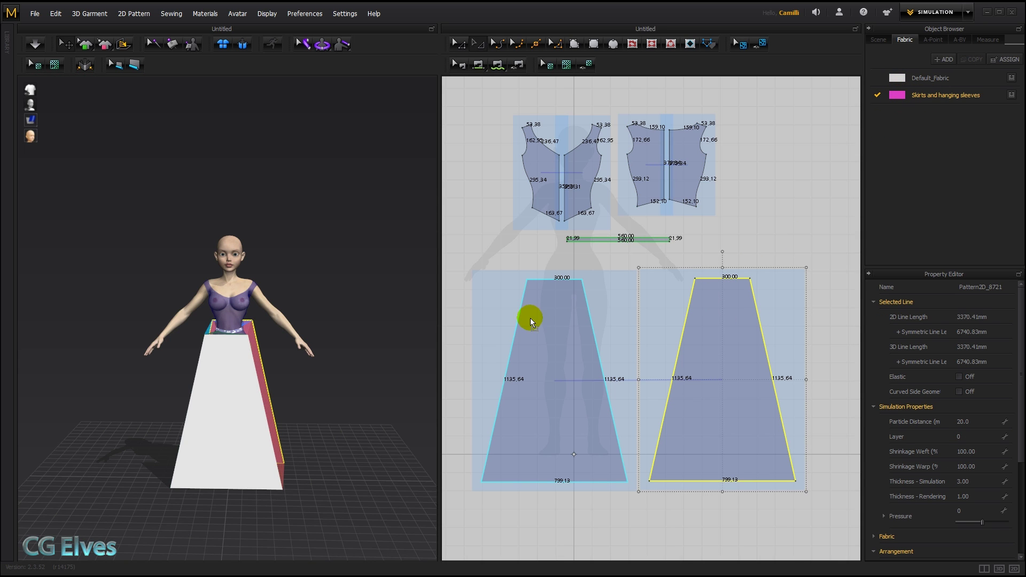
drag(531, 318, 528, 314)
click(497, 239)
scroll(241, 358, up, 3)
scroll(247, 351, down, 3)
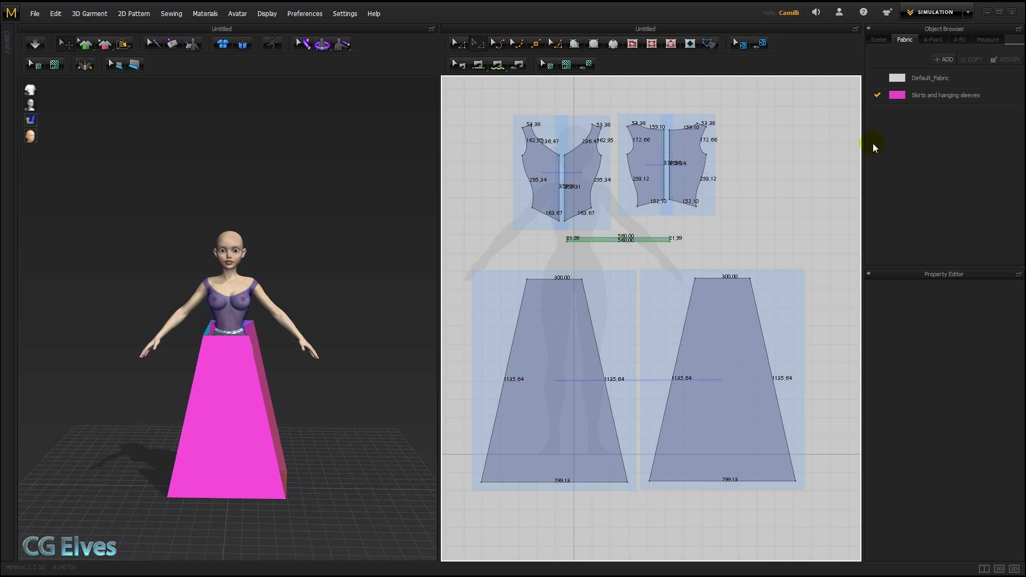
Step: Change the Skirts and hanging sleeves fabric's colour to purple 6622AE
click(939, 96)
click(981, 368)
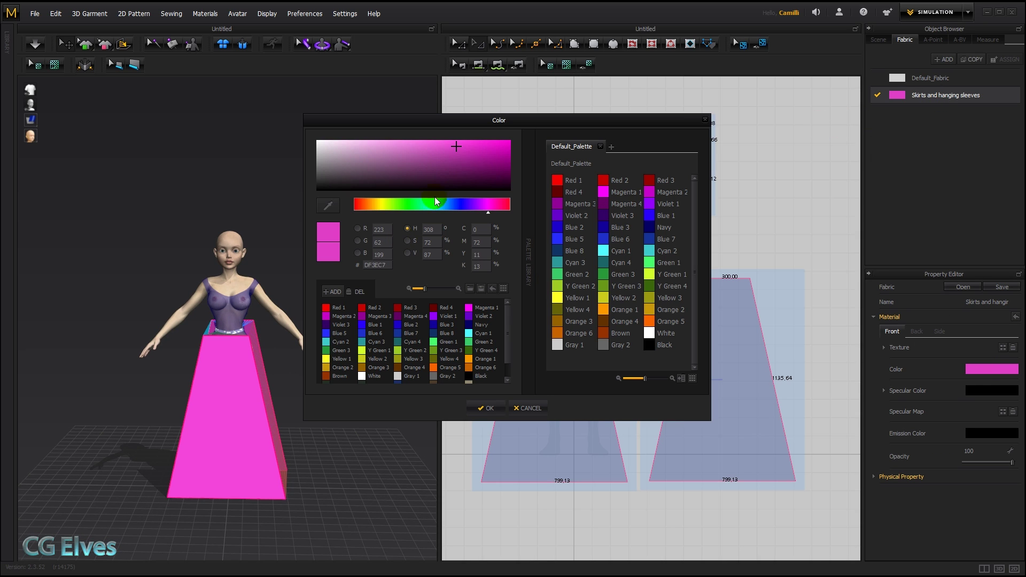
click(477, 204)
click(472, 156)
click(472, 205)
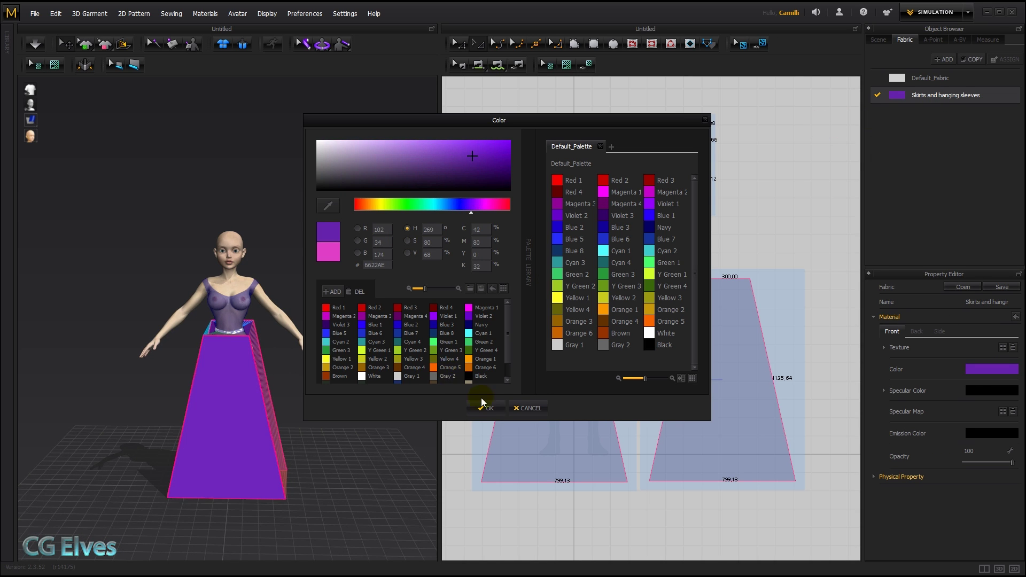
click(484, 407)
click(246, 182)
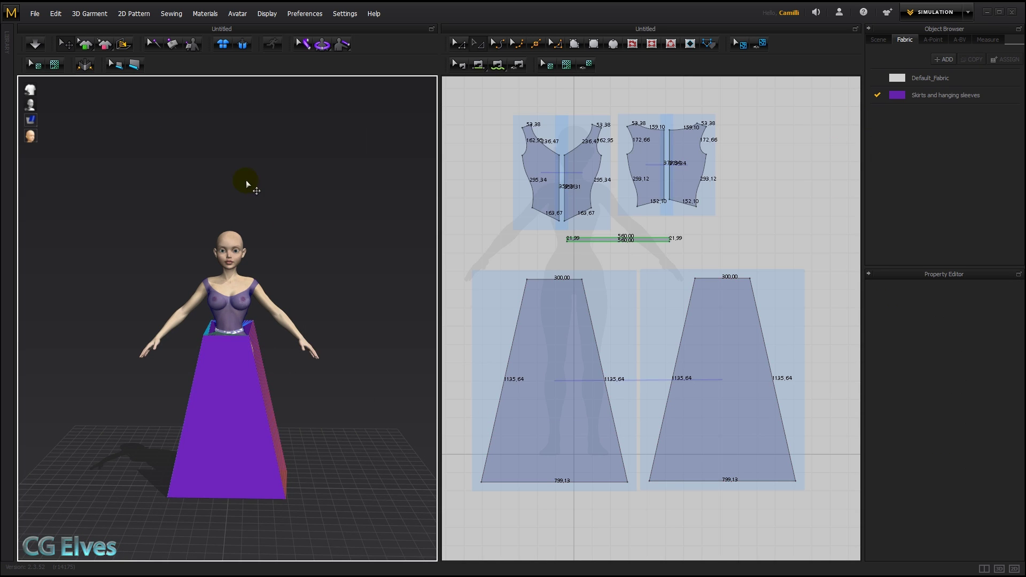
Step: Simulate the garment and tug on the front skirt panel over the hips
click(32, 49)
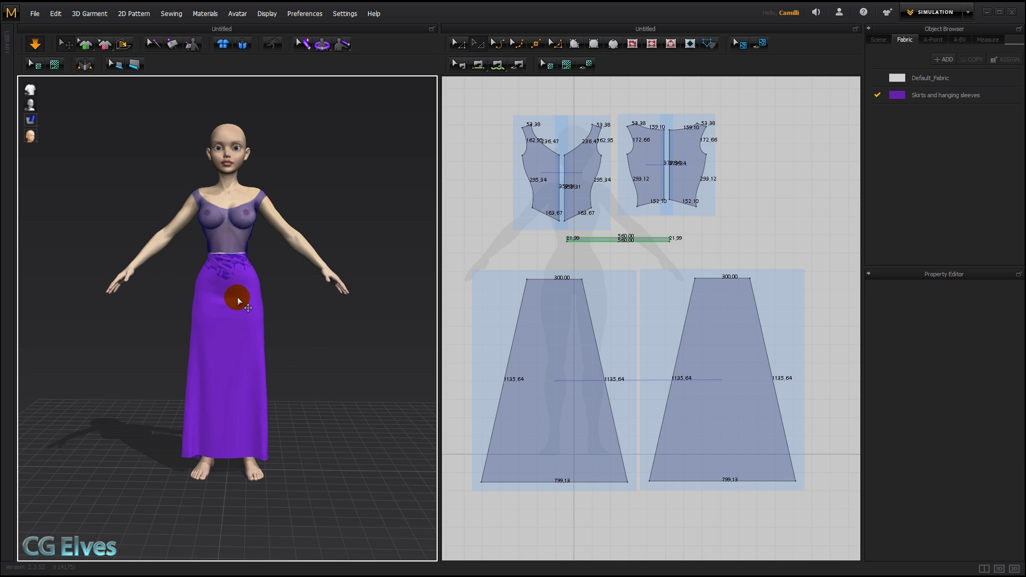
mouse_move(237, 297)
mouse_down()
mouse_move(103, 338)
mouse_move(233, 291)
mouse_up()
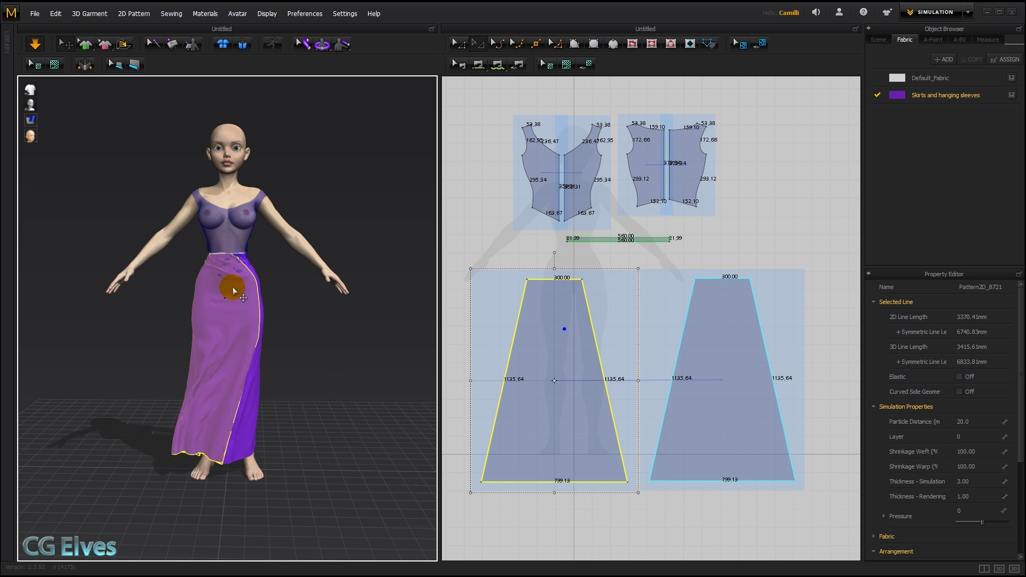
scroll(254, 288, down, 2)
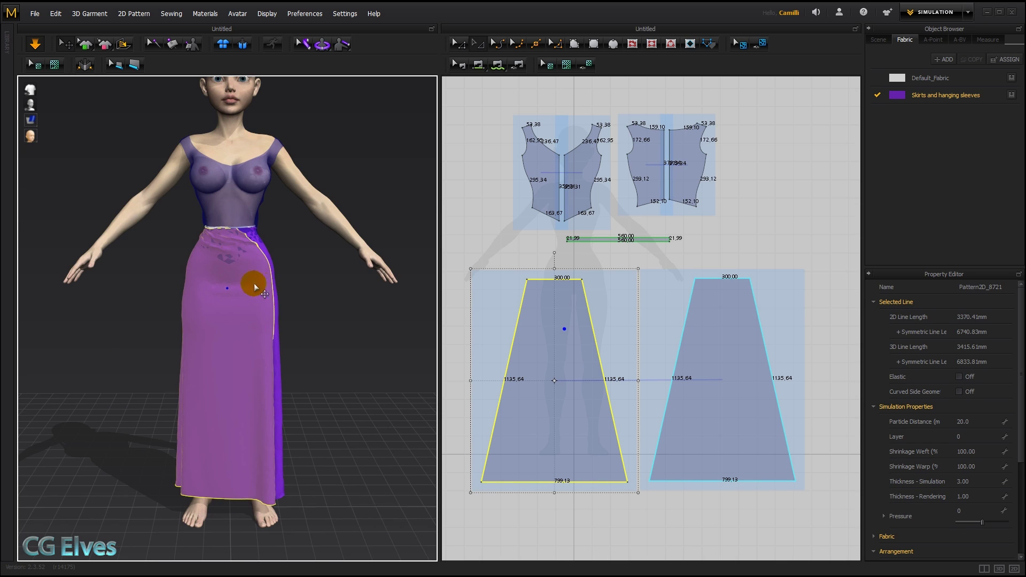
Step: Turn off Elastic for the waist strip and pull the skirt's side outward at the hip
click(605, 240)
click(962, 349)
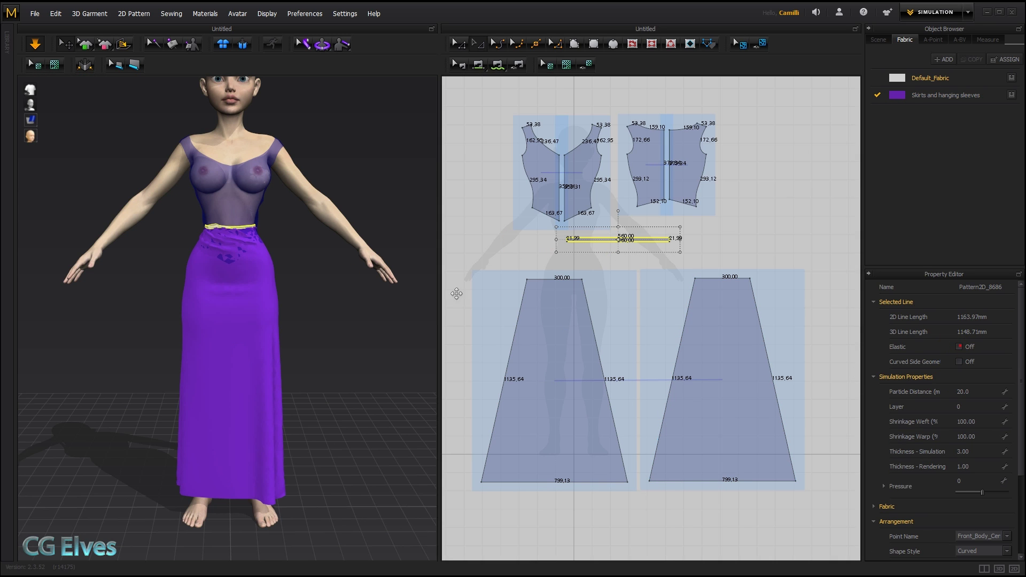
click(242, 245)
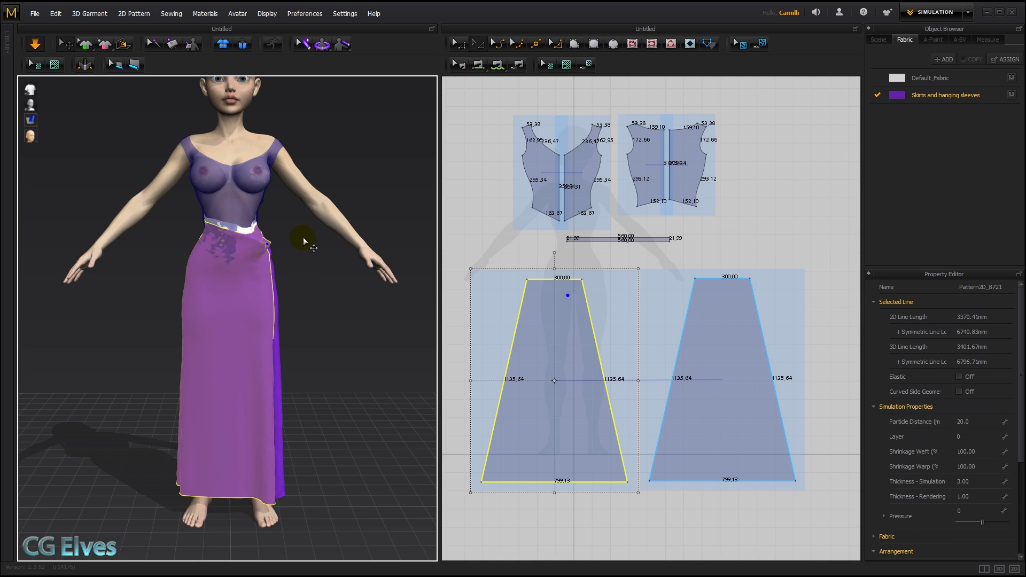
drag(271, 263, 368, 253)
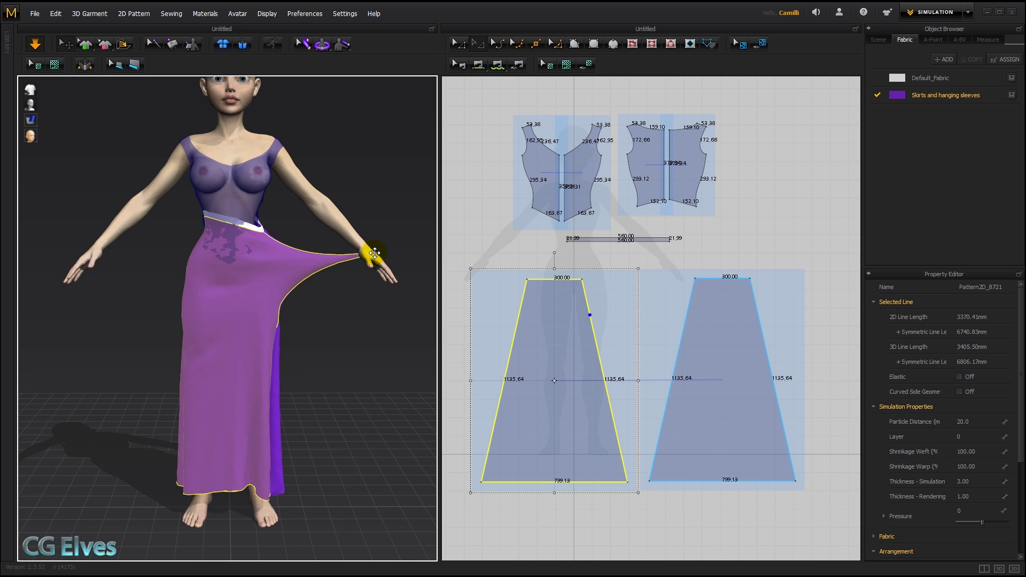
click(269, 360)
Step: Pull the running skirt simulation downward at the front and, from the back view, across the back panel
drag(227, 315, 219, 466)
key(8)
drag(220, 313, 199, 455)
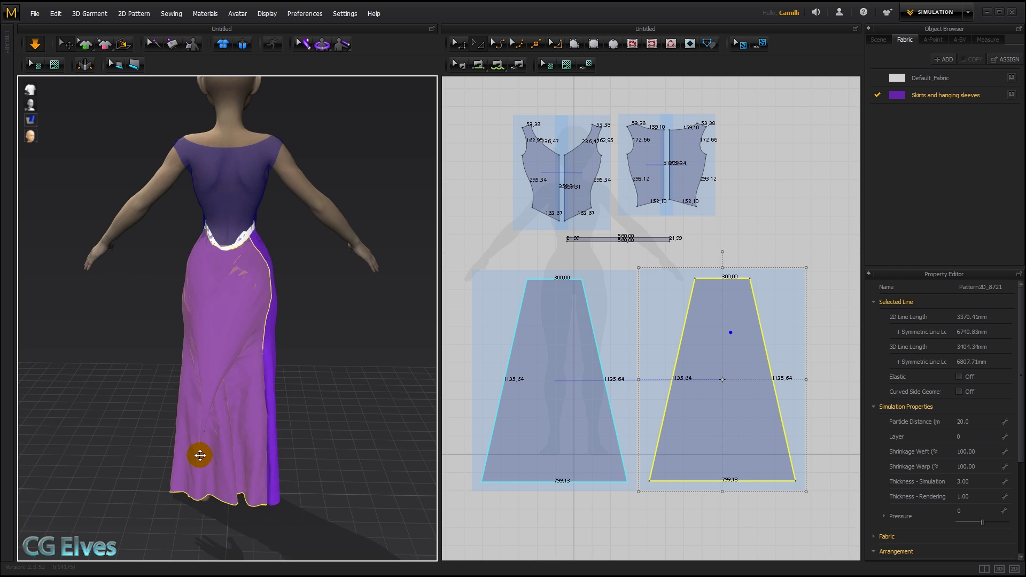
drag(185, 309, 181, 411)
drag(268, 312, 275, 394)
Step: From the front view, pull the front skirt panel downward and tug the skirt's side and the bodice hem outward
key(2)
drag(238, 278, 239, 332)
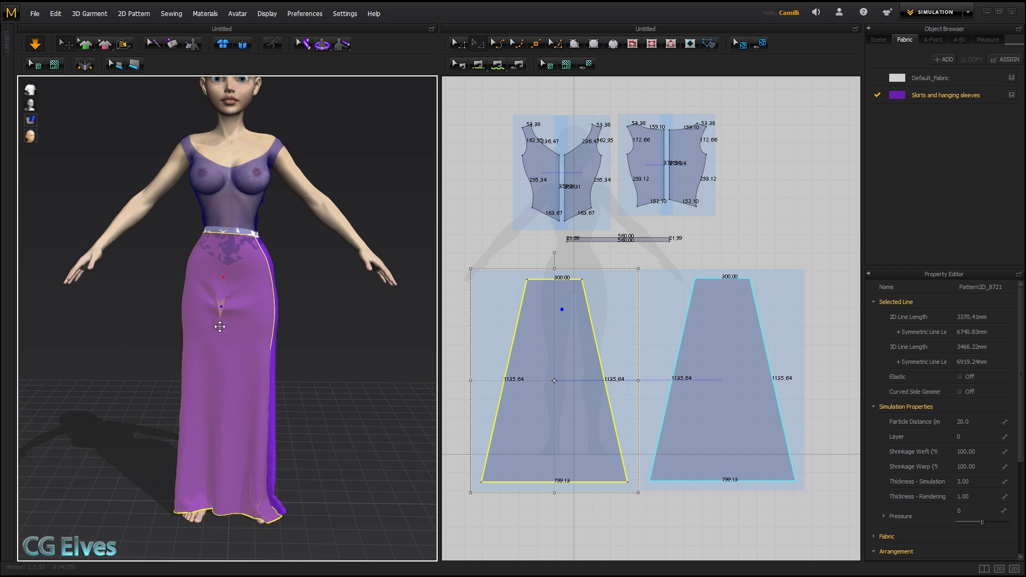
drag(238, 386, 233, 432)
drag(268, 254, 358, 247)
drag(273, 337, 342, 326)
click(265, 255)
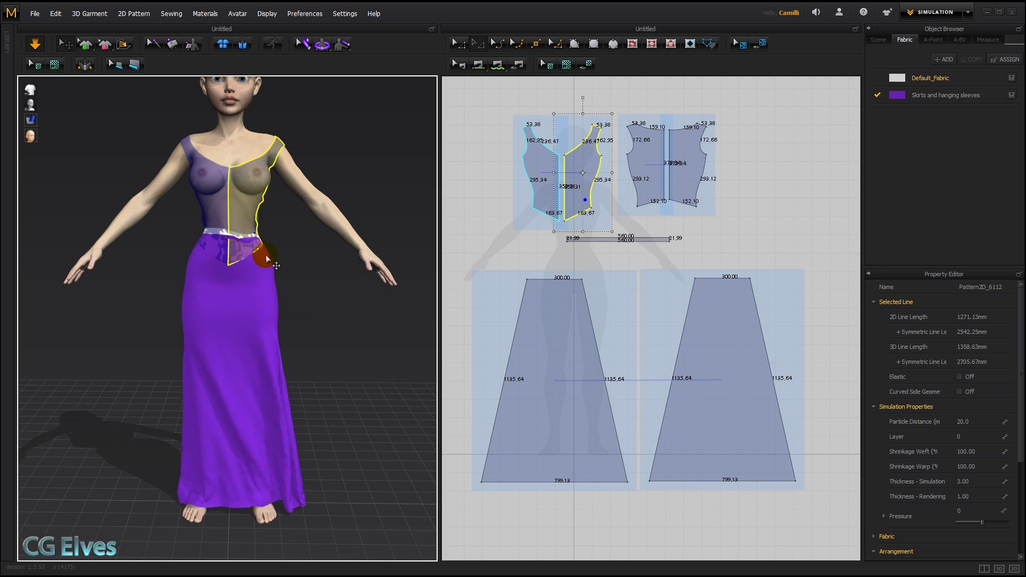
drag(264, 258, 361, 262)
Step: Check the waist from the side and shorten the waist strip symmetrically to about 487 mm, simulating the tighter fit
right_drag(325, 398, 279, 292)
click(331, 389)
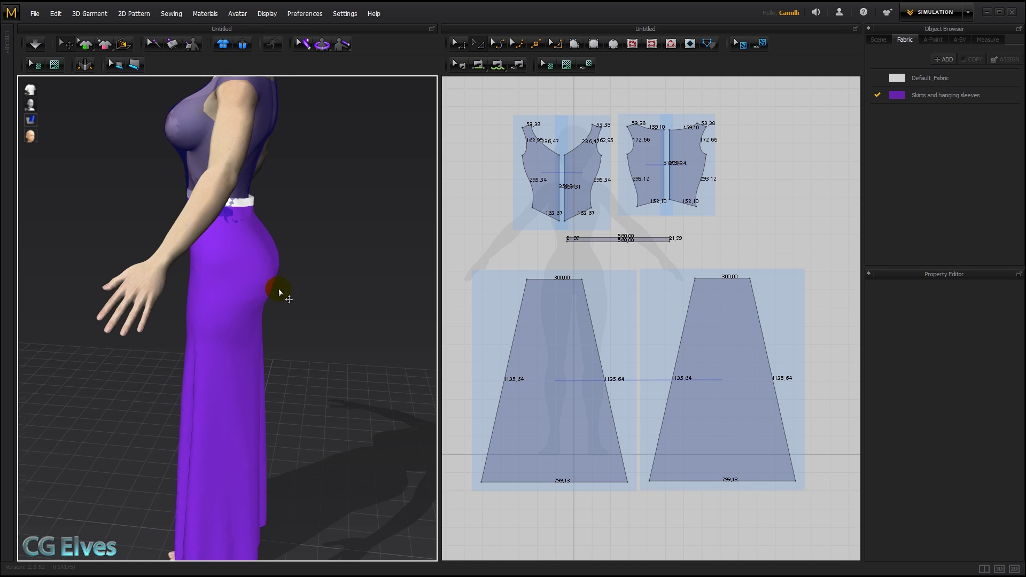
mouse_move(264, 196)
right_down()
mouse_move(229, 279)
mouse_move(263, 286)
mouse_move(239, 278)
mouse_move(256, 211)
right_up()
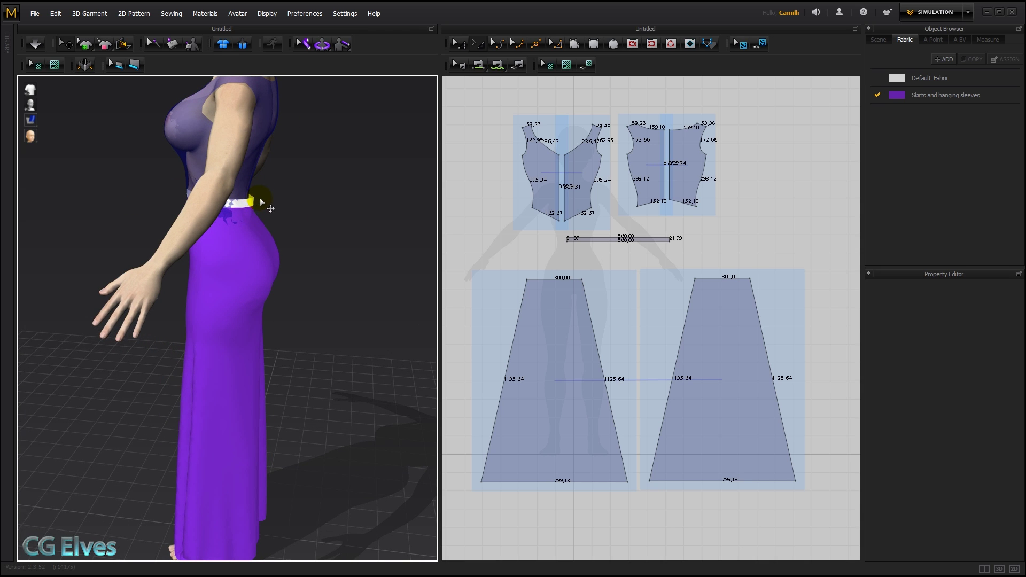
click(628, 239)
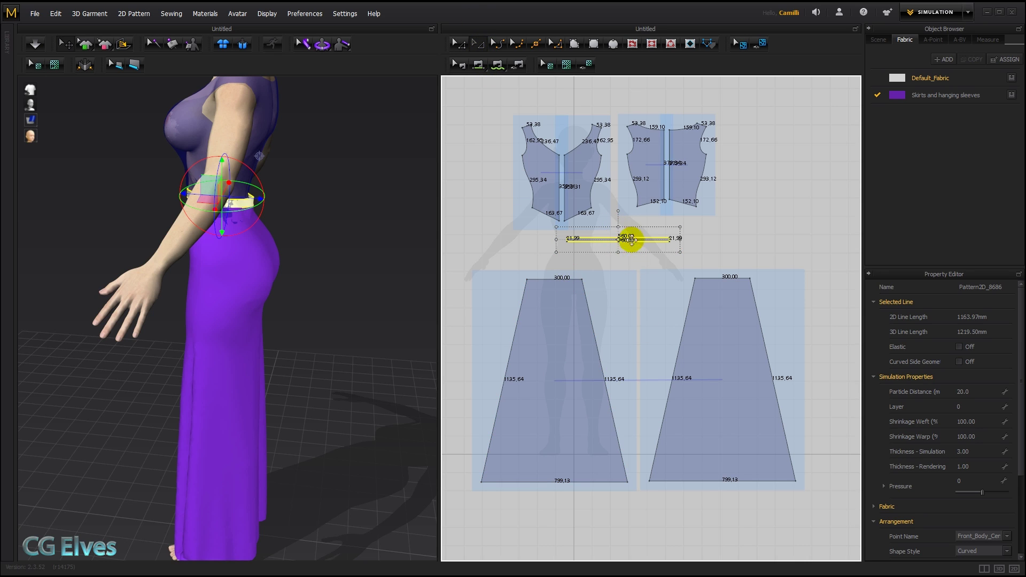
click(619, 238)
drag(557, 239, 563, 239)
key(space)
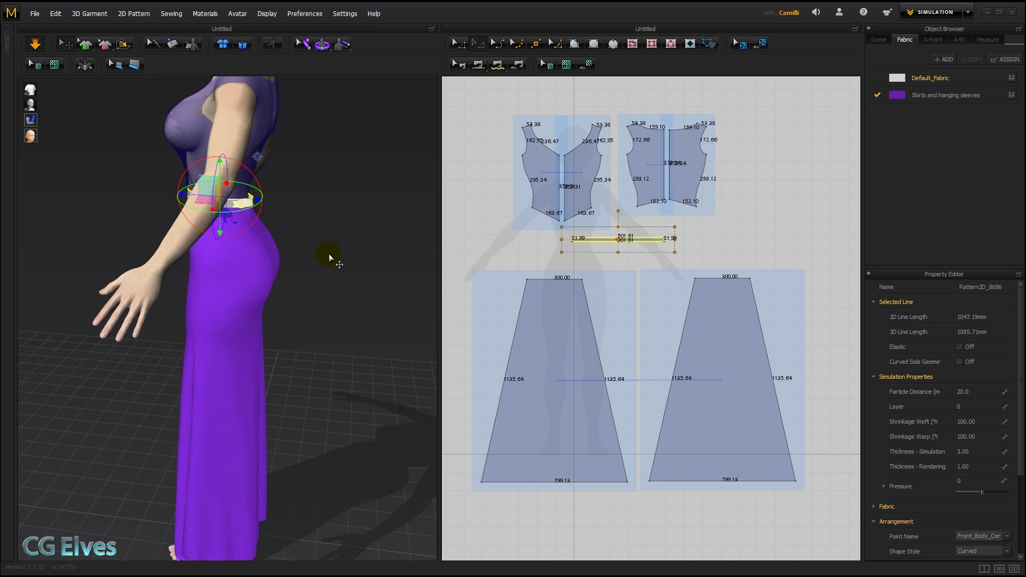
mouse_move(293, 264)
right_down()
mouse_move(337, 257)
mouse_move(199, 259)
mouse_move(297, 254)
mouse_move(314, 265)
mouse_move(296, 262)
right_up()
drag(560, 239, 563, 239)
click(338, 260)
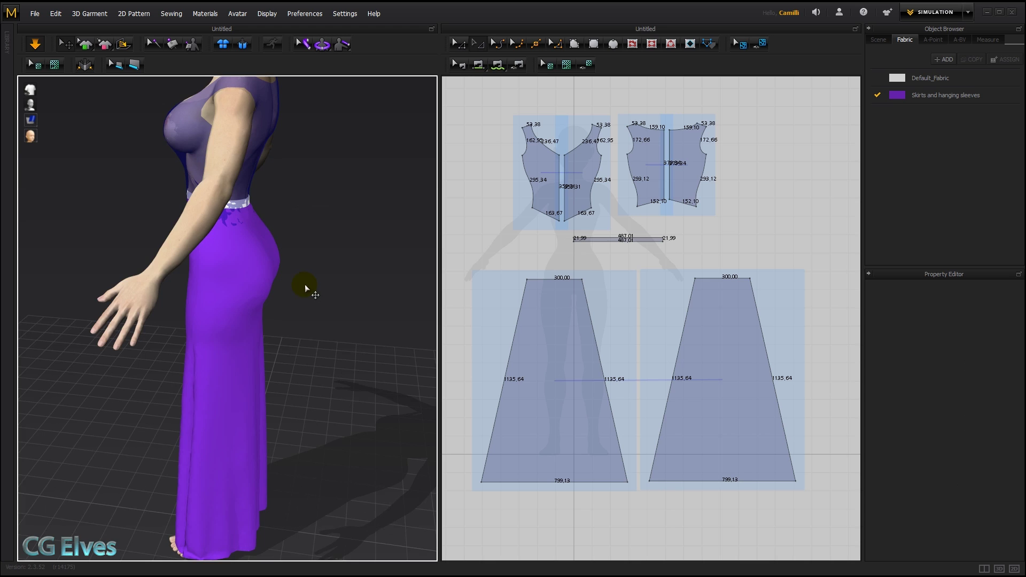
key(space)
Step: Widen the top edge of both skirt panels to about 380 mm by moving their corner points, and simulate the drape
right_drag(304, 288, 423, 310)
scroll(244, 334, down, 2)
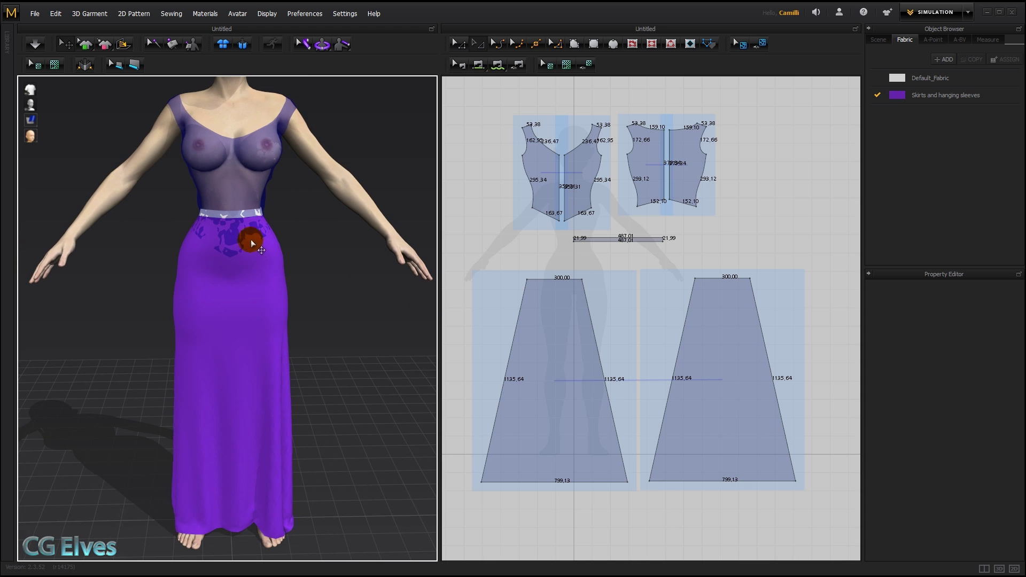
drag(256, 229, 232, 263)
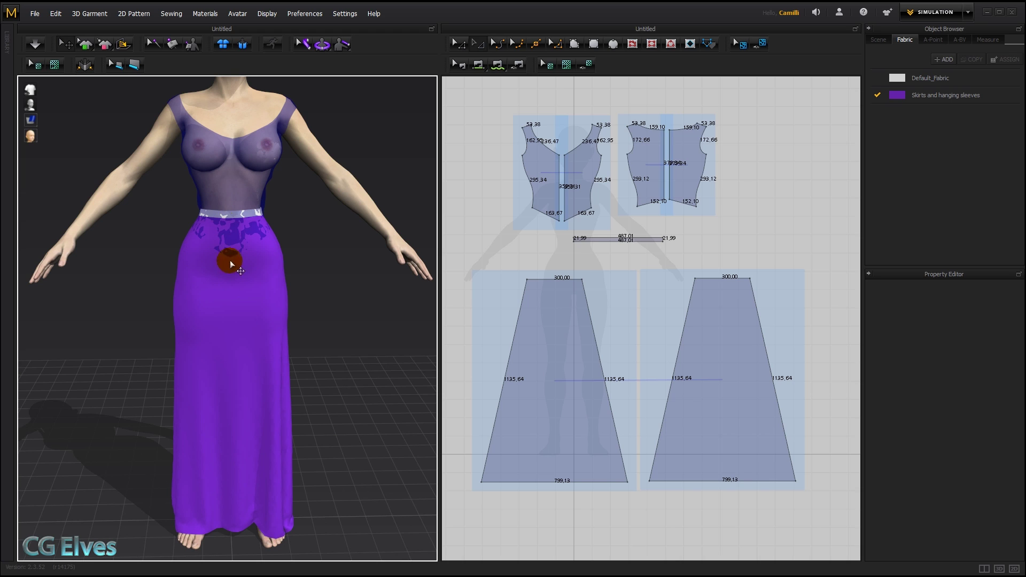
click(583, 279)
click(583, 280)
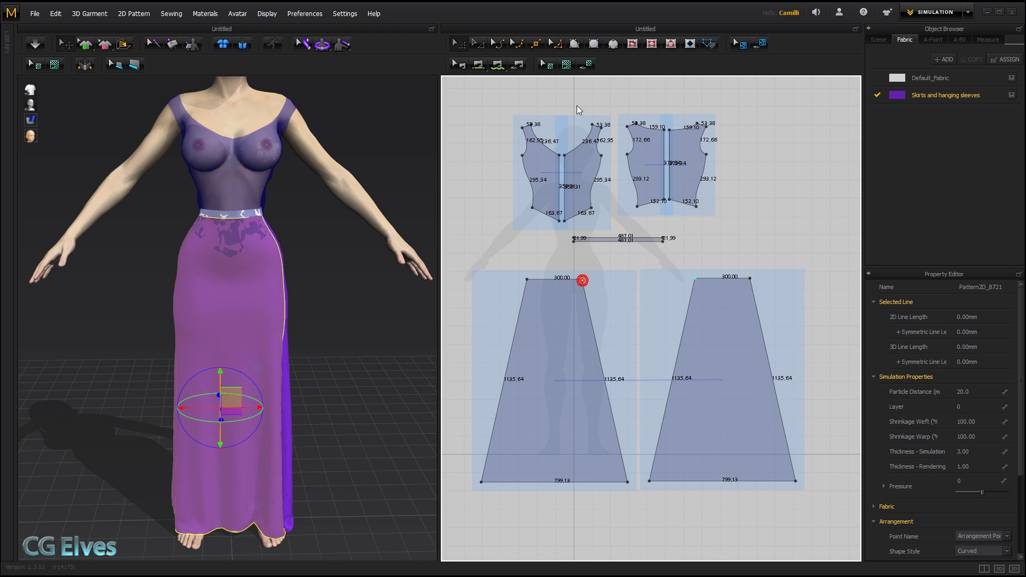
click(459, 41)
click(707, 284)
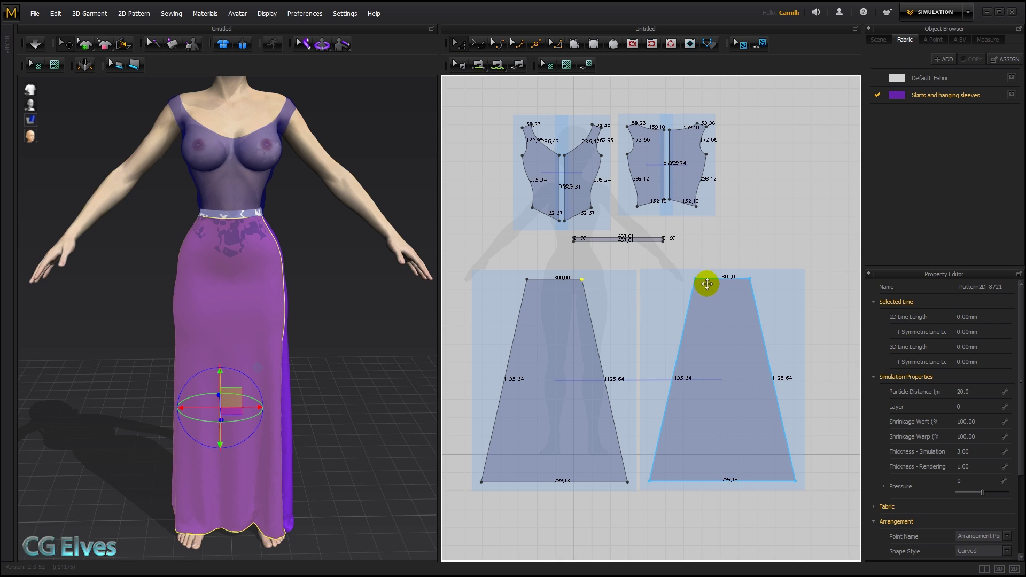
click(750, 279)
drag(749, 278, 758, 278)
click(384, 275)
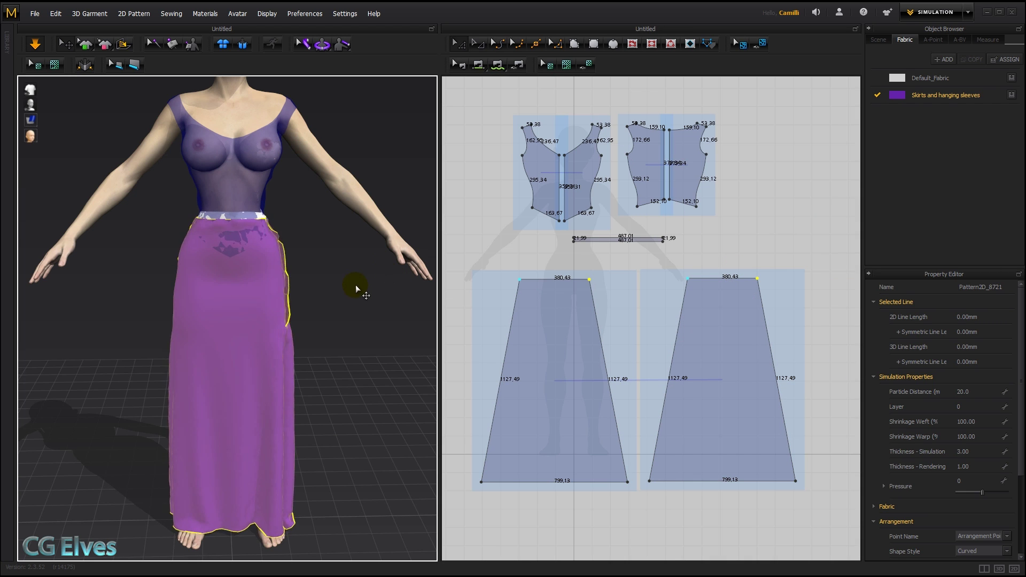
mouse_move(386, 307)
right_down()
mouse_move(165, 297)
mouse_move(374, 300)
right_up()
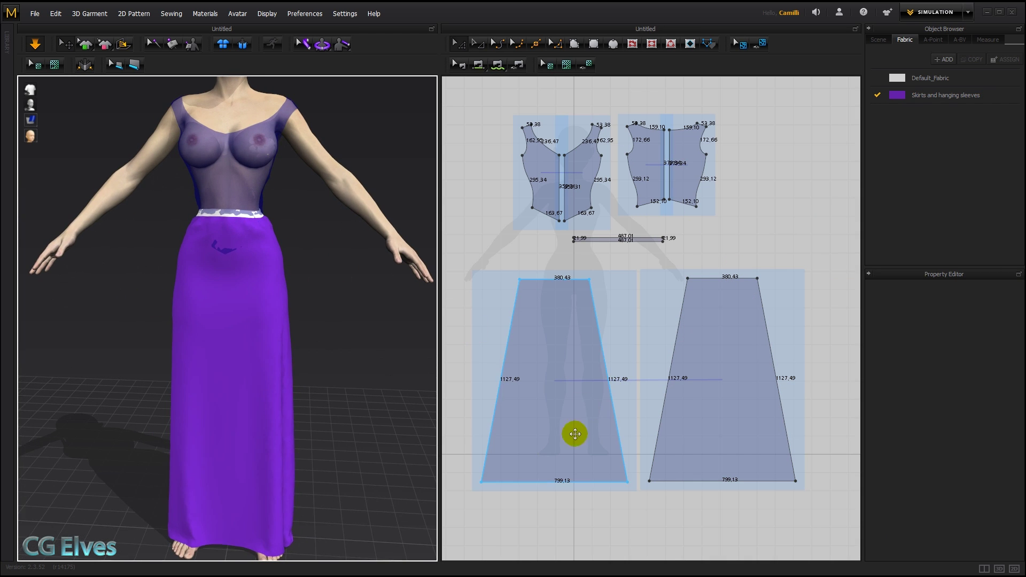
Step: Widen the hem of both skirt panels to about 1097 mm by moving their lower corner points, and tug the simulated skirt outward
scroll(543, 447, down, 3)
click(529, 426)
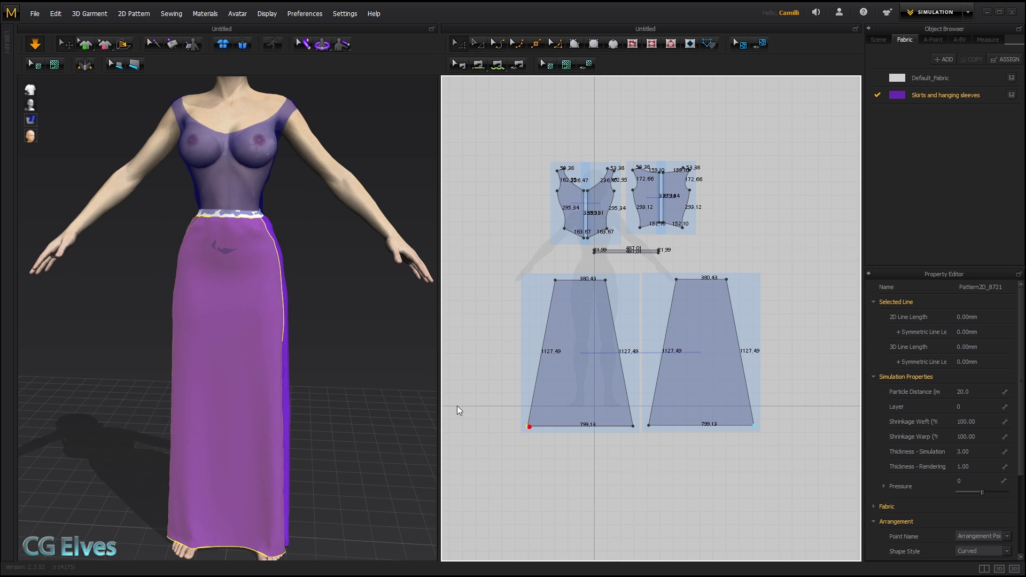
click(649, 427)
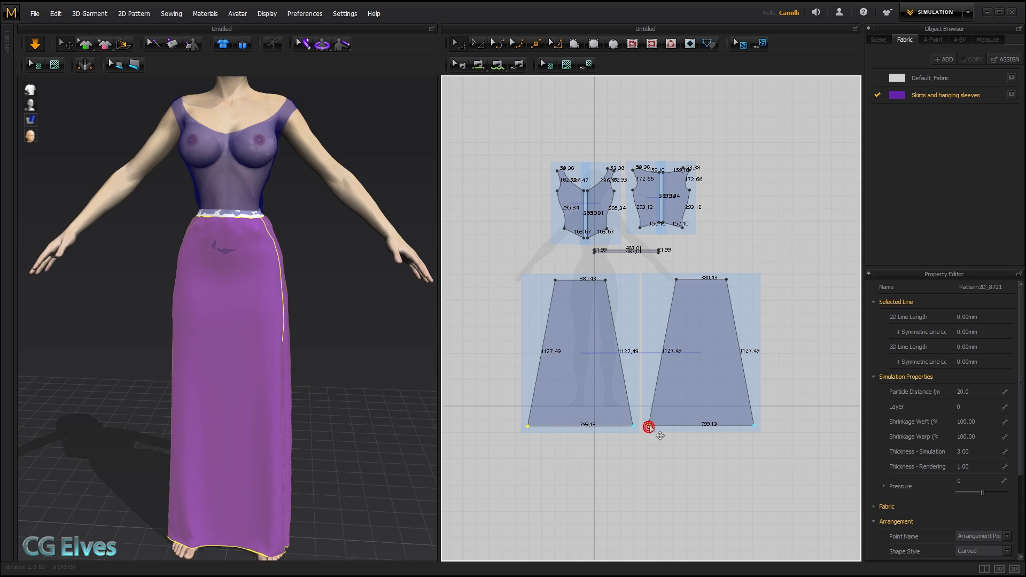
drag(649, 427, 641, 422)
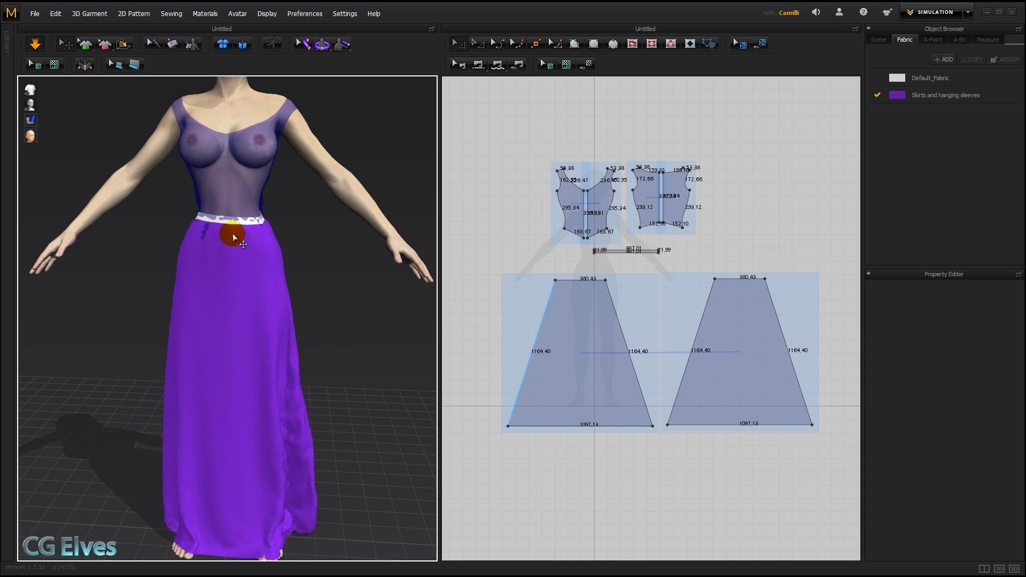
click(231, 207)
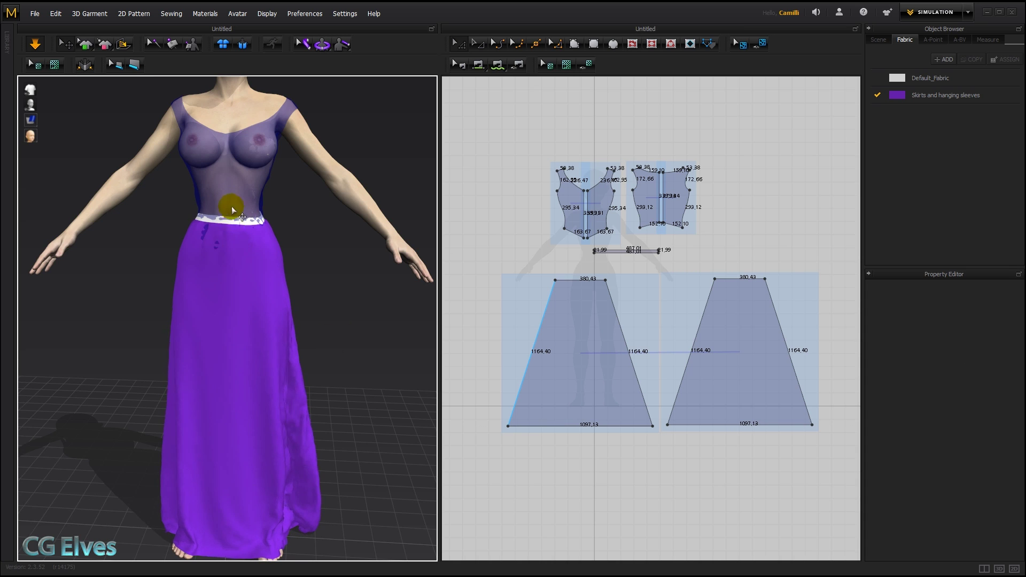
click(328, 523)
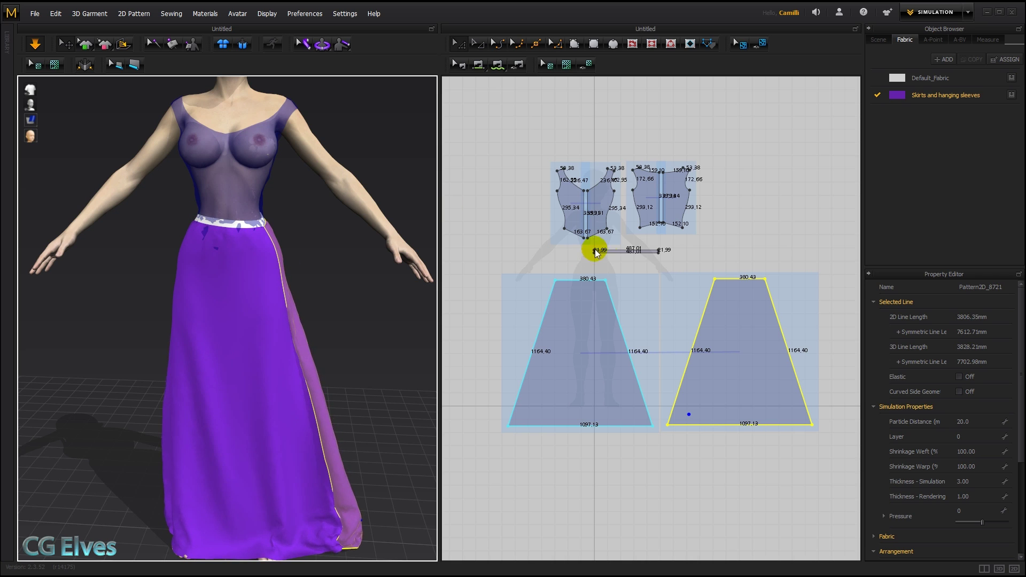
Step: Turn on elastic for both long edges of the waist strip, with strength 15 and ratio 90, while simulating
click(630, 251)
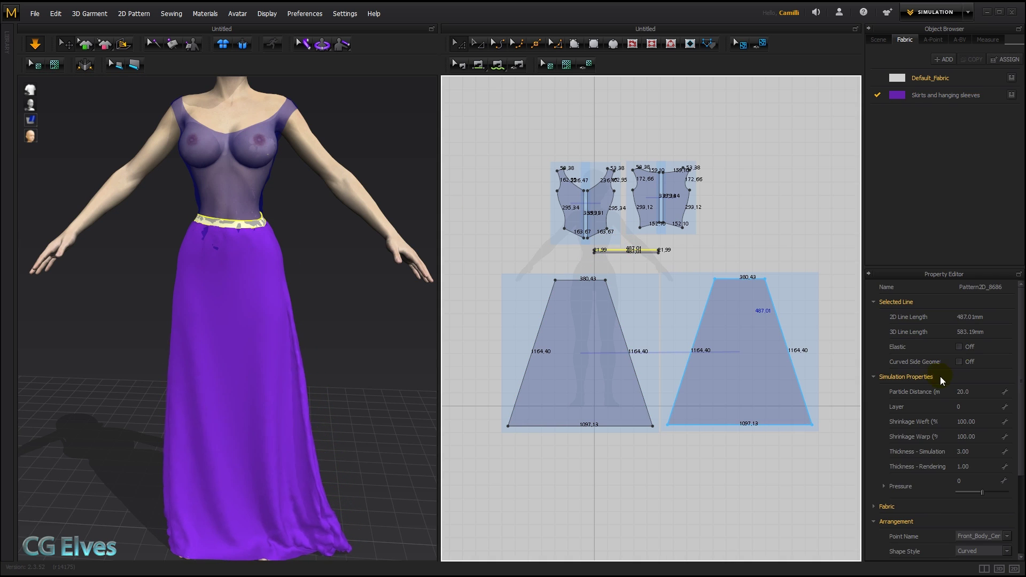
click(959, 347)
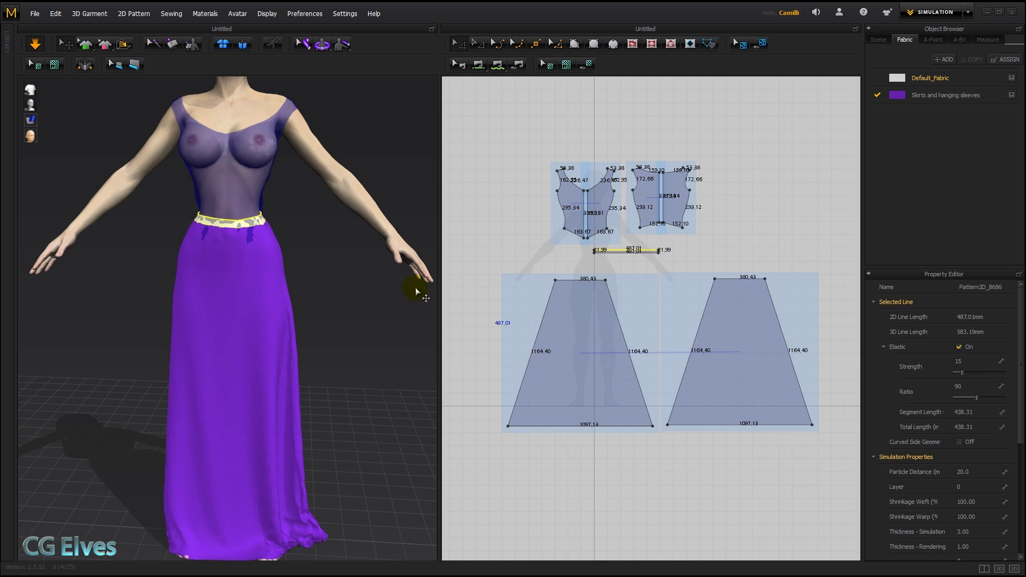
click(629, 252)
click(665, 298)
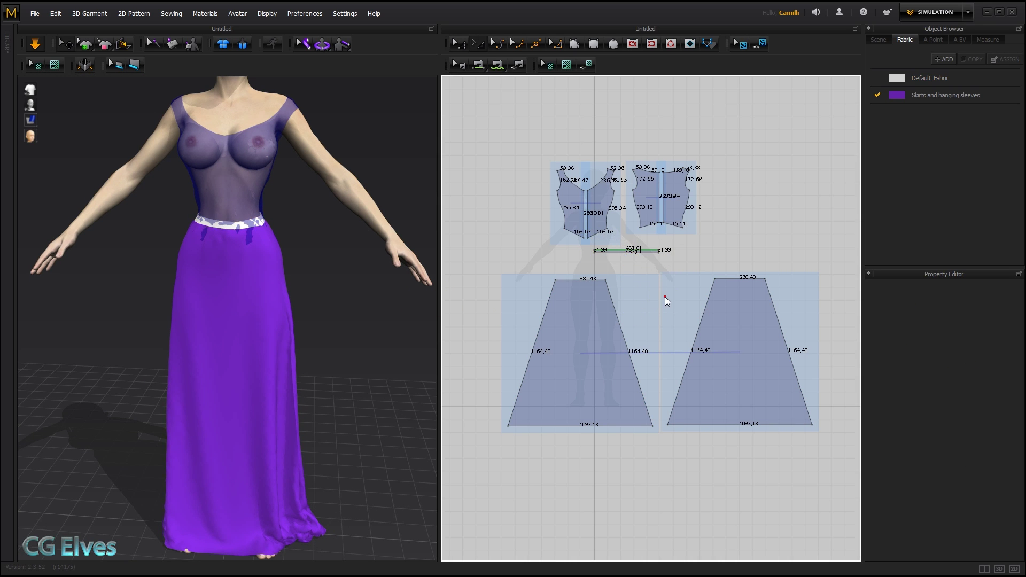
click(628, 251)
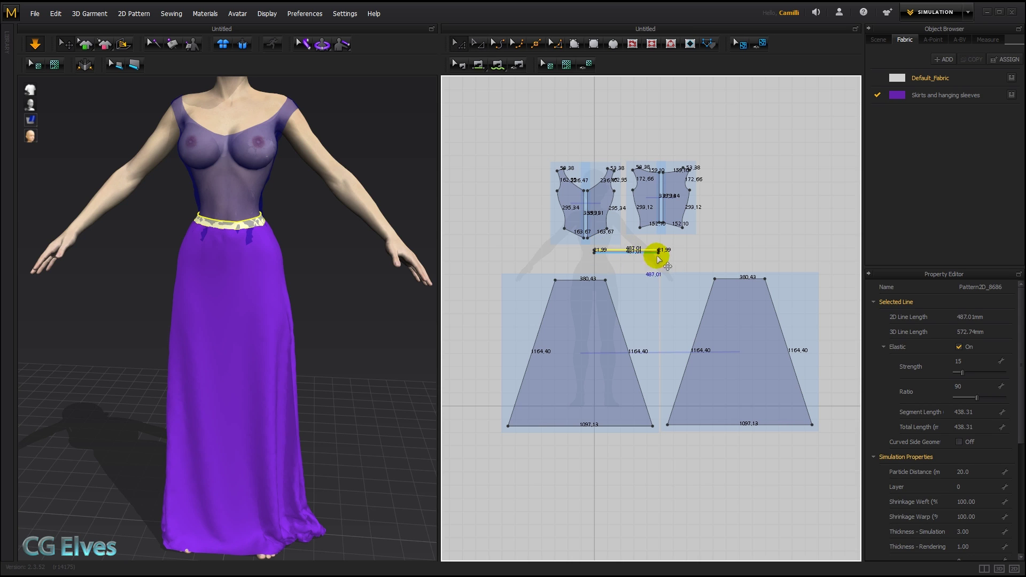
click(658, 418)
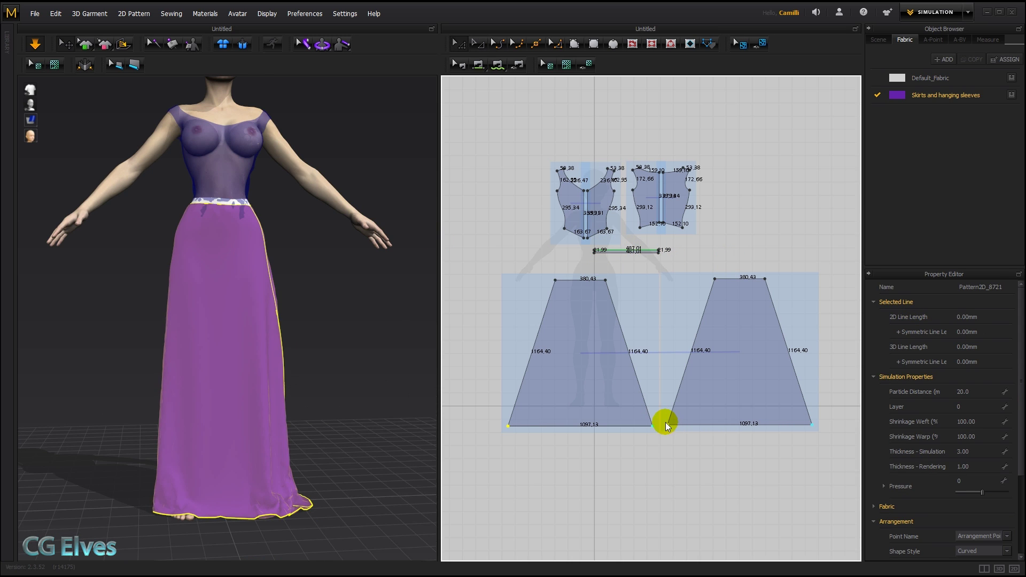
click(665, 422)
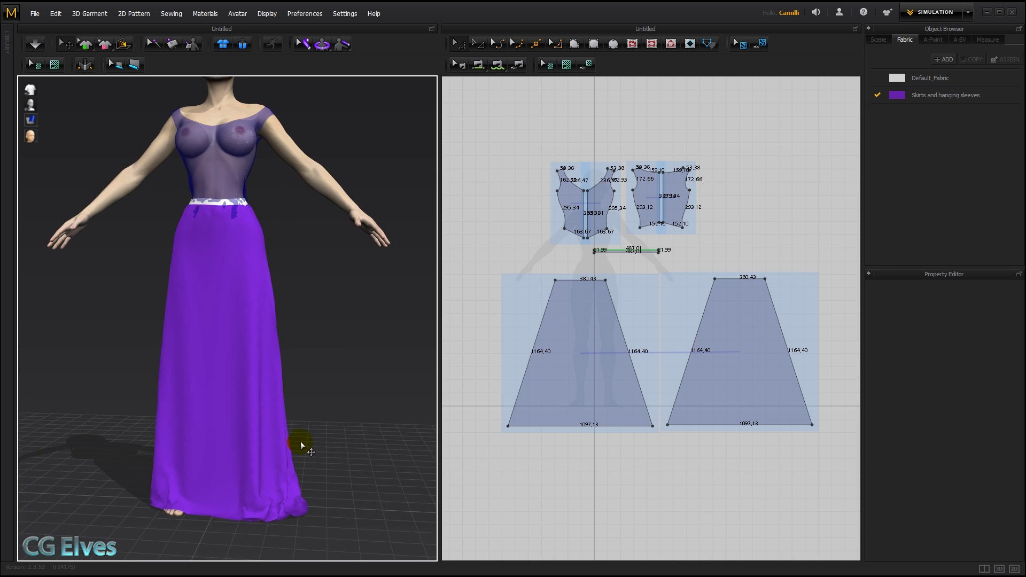
Step: Set the particle distance of both skirt panels to 10 and simulate the finer drape
click(580, 344)
shift+click(744, 326)
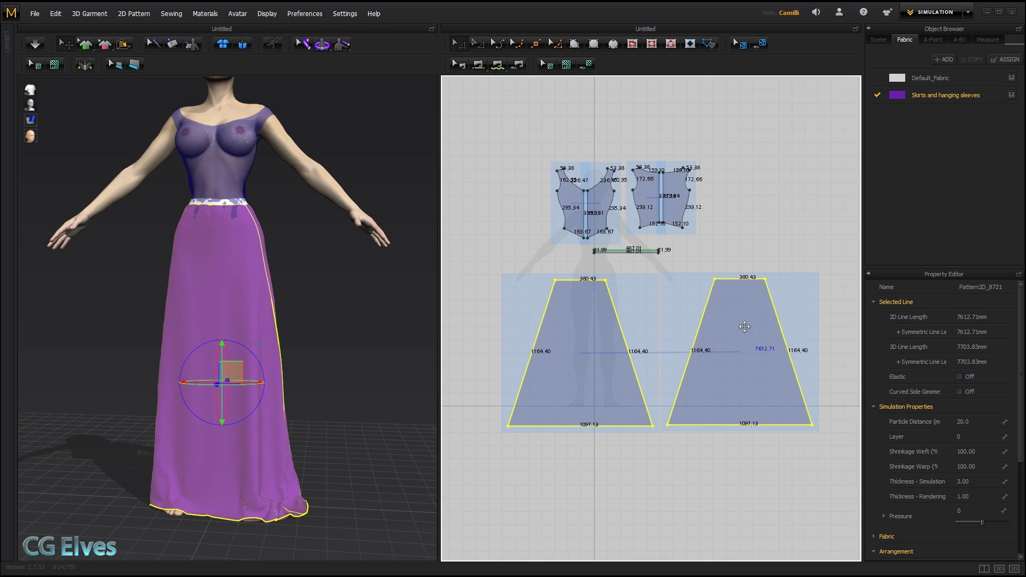
click(969, 423)
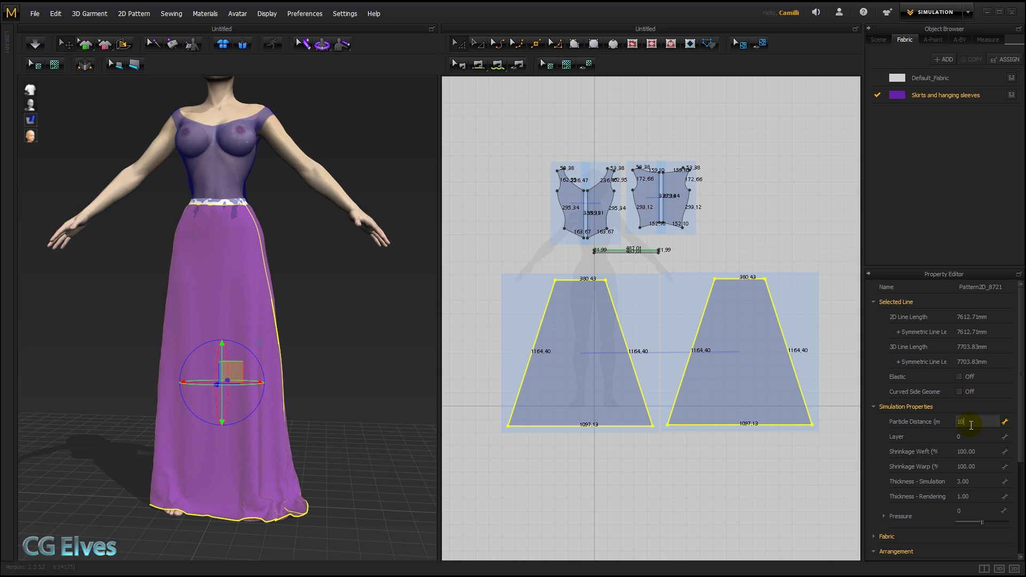
click(661, 382)
click(367, 306)
key(space)
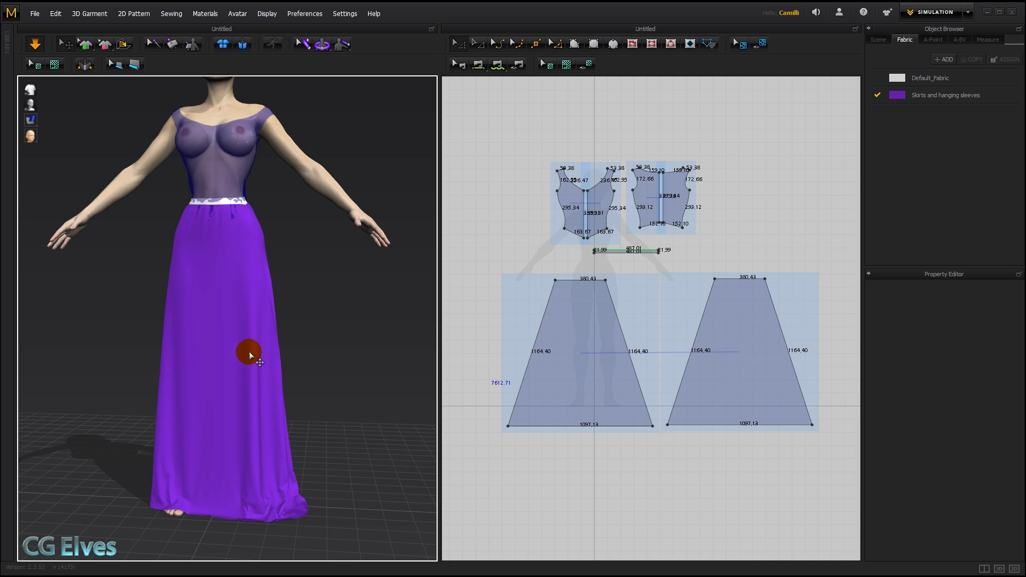
Step: Examine the skirt's finer folds from the back and front, and check the front panel's particle distance
right_drag(343, 415, 214, 426)
right_drag(277, 417, 216, 425)
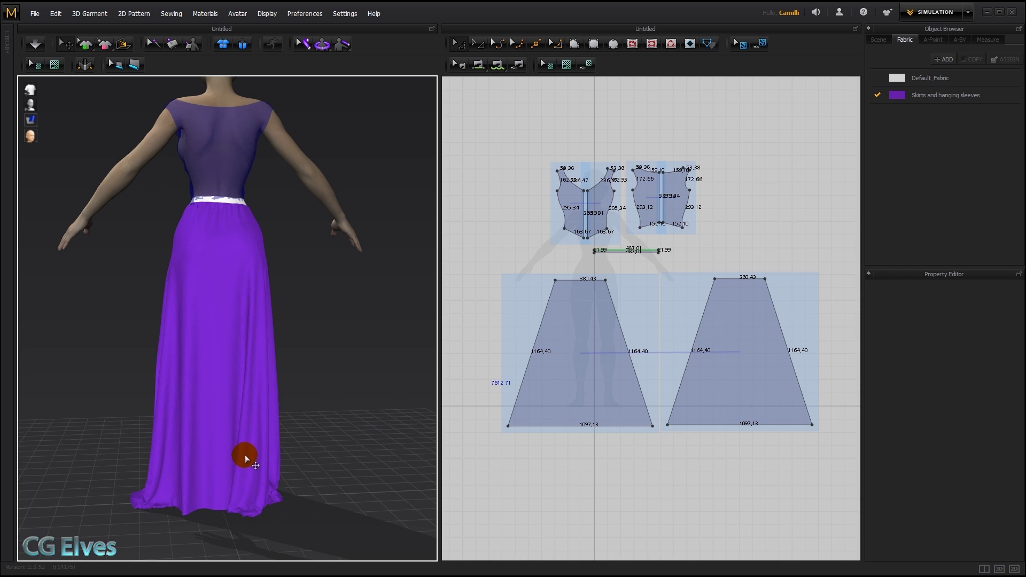
click(578, 353)
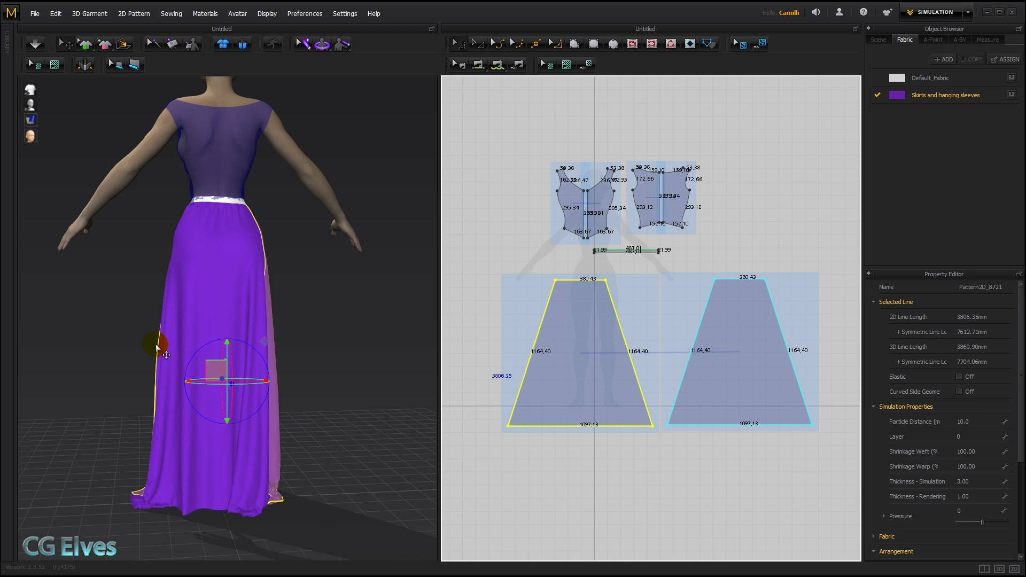
right_drag(156, 348, 368, 351)
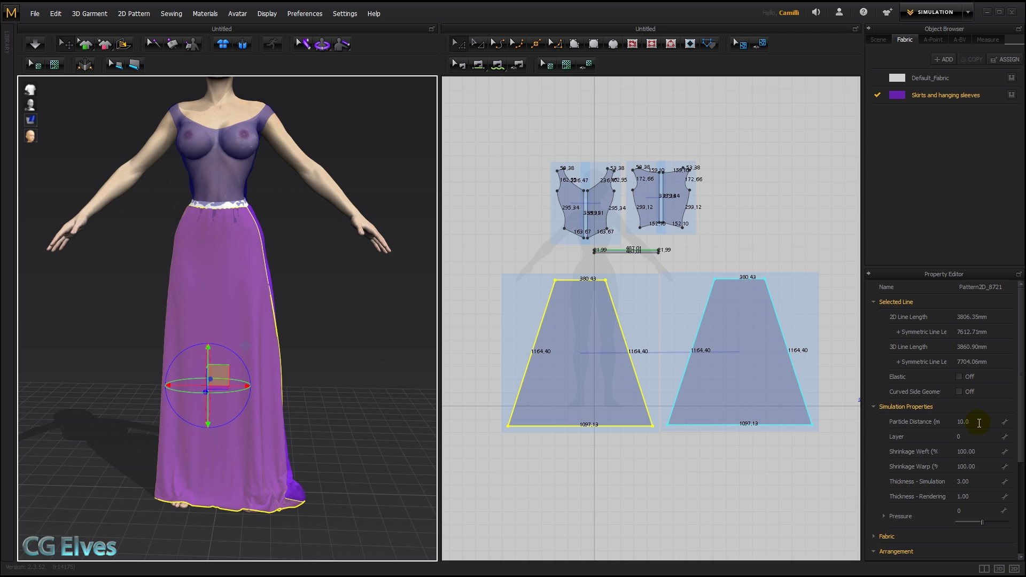
click(355, 300)
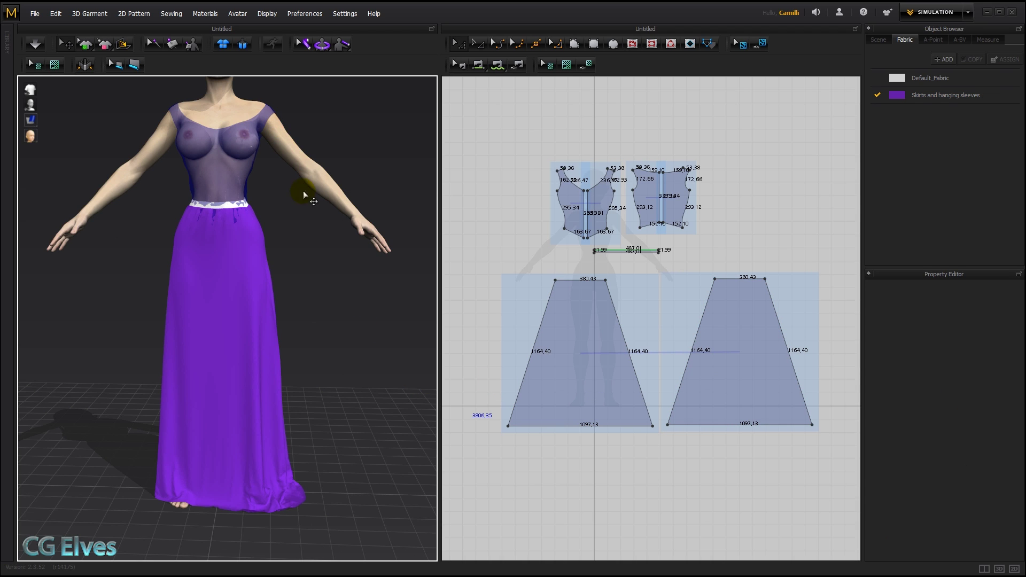
right_drag(318, 300, 351, 298)
click(254, 323)
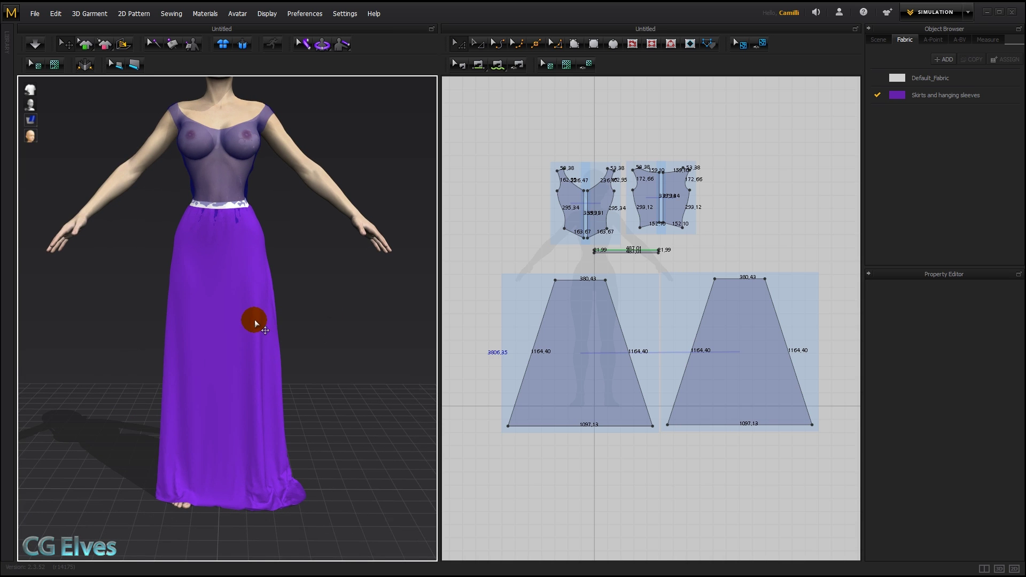
Step: Widen the hem of both skirt panels to about 1348 mm and move the front panel clear of the back one
click(511, 426)
drag(666, 424, 651, 426)
click(649, 308)
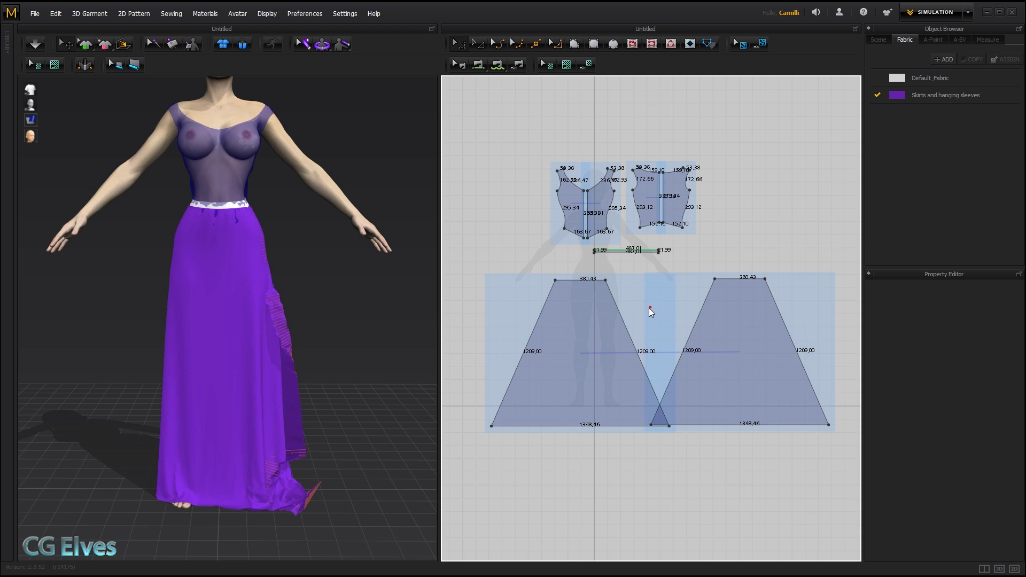
drag(599, 342, 563, 337)
Step: Set the particle distance of both skirt panels to 20 and start the simulation
shift+click(749, 346)
click(966, 416)
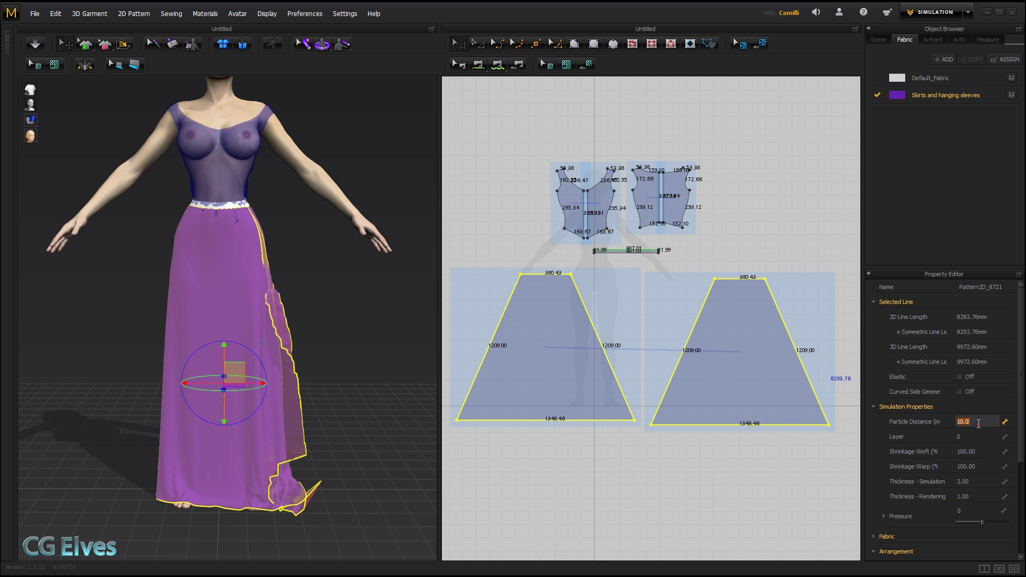
click(964, 419)
text(20)
key(Return)
click(364, 306)
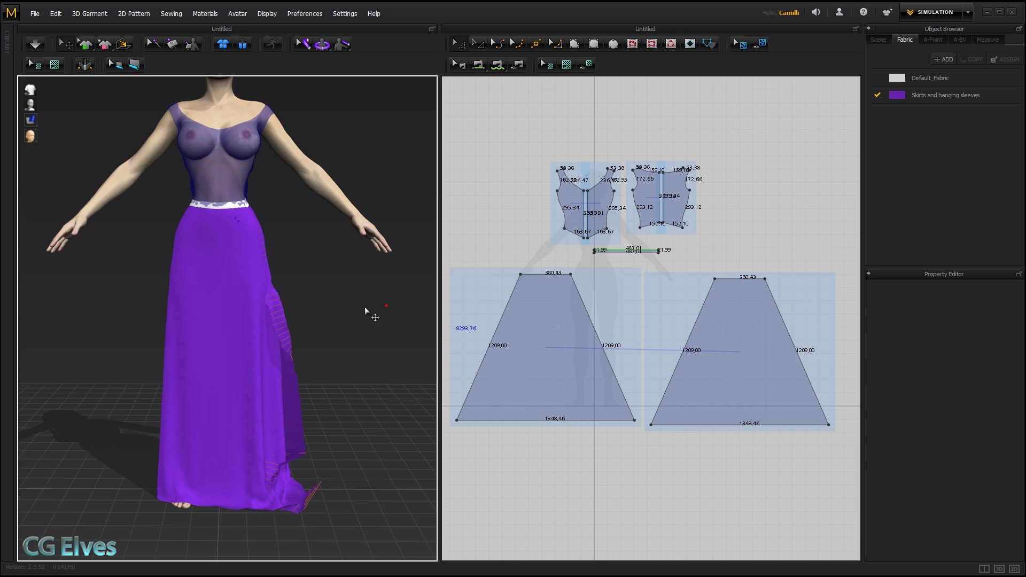
key(space)
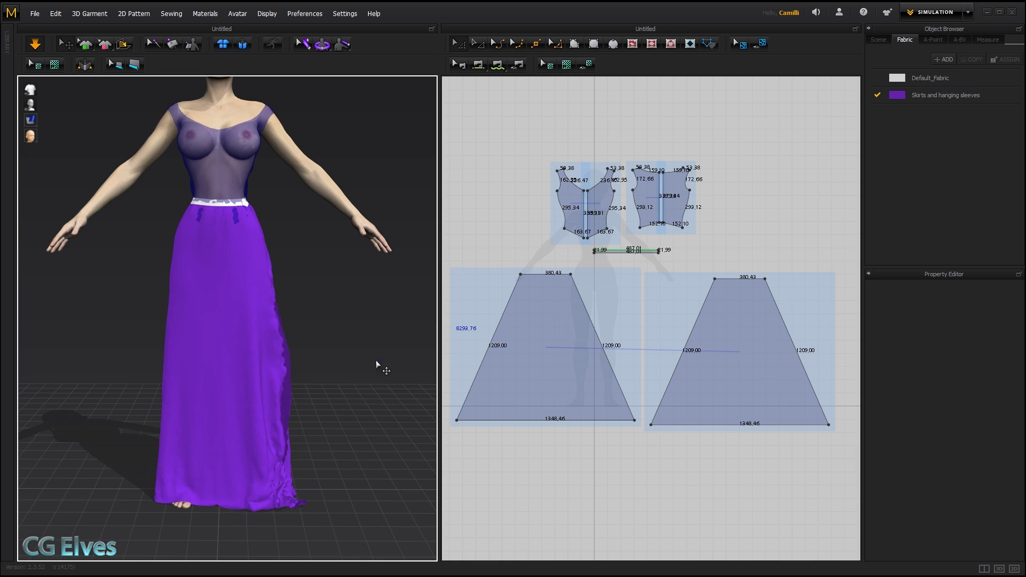
Step: Pull the simulated skirt at its side seam and rear hem from side and back views to free the folds
right_drag(377, 362, 284, 356)
drag(229, 433, 206, 430)
mouse_move(252, 392)
mouse_down()
mouse_move(258, 419)
mouse_move(242, 435)
mouse_move(280, 433)
mouse_move(268, 412)
mouse_up()
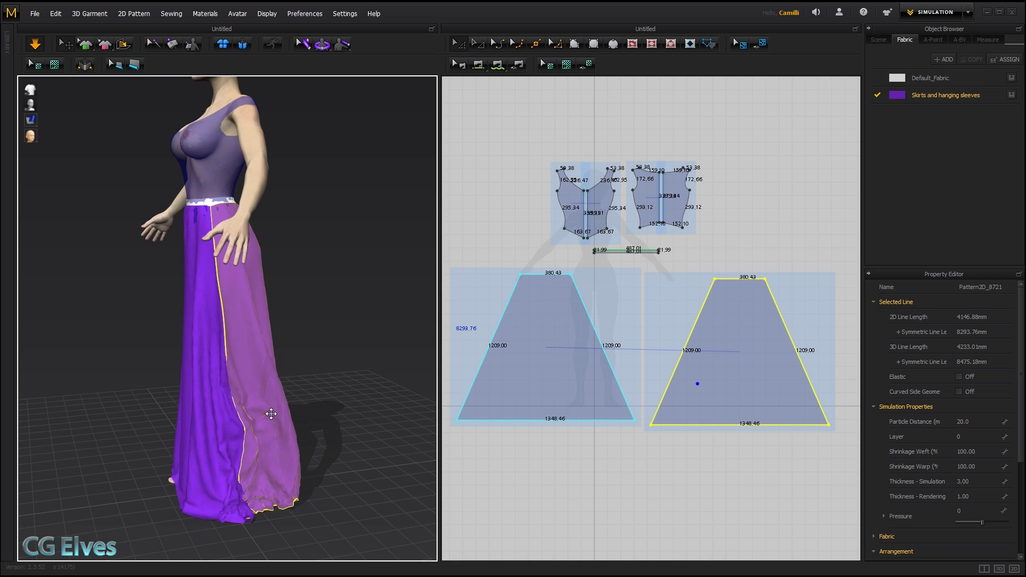
click(335, 392)
right_drag(335, 392, 481, 478)
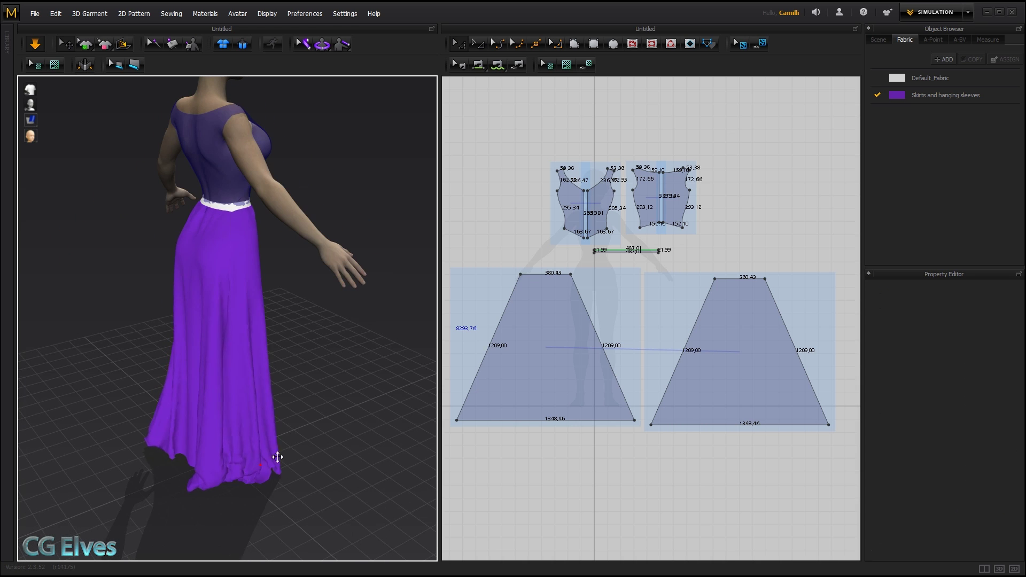
drag(275, 458, 268, 467)
right_drag(268, 467, 422, 427)
Step: Spread the skirt hem outward on both sides, ending in the front view, and stop the simulation
drag(283, 506, 311, 513)
right_drag(311, 513, 377, 521)
drag(221, 502, 140, 507)
click(344, 414)
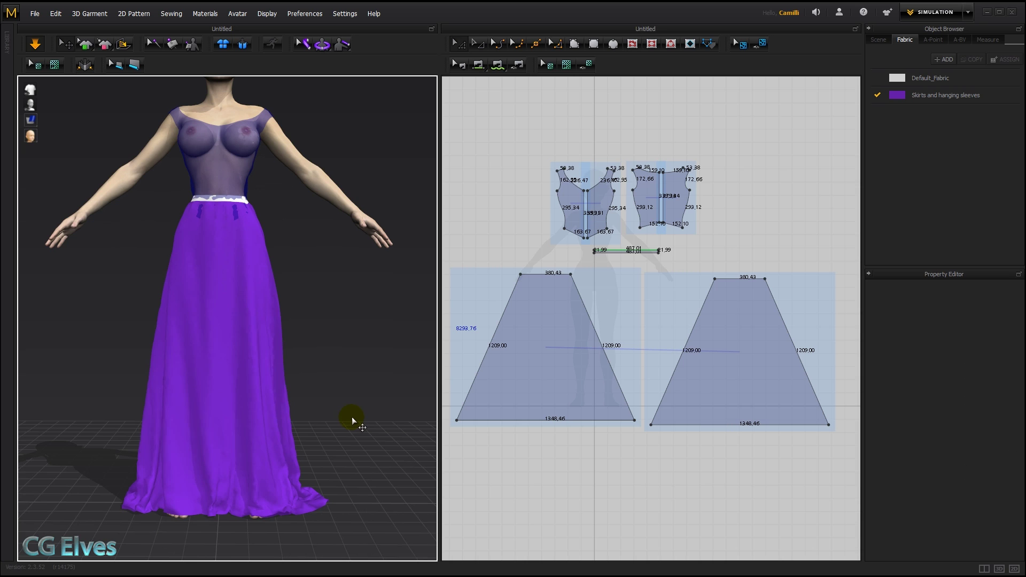
right_drag(358, 425, 354, 415)
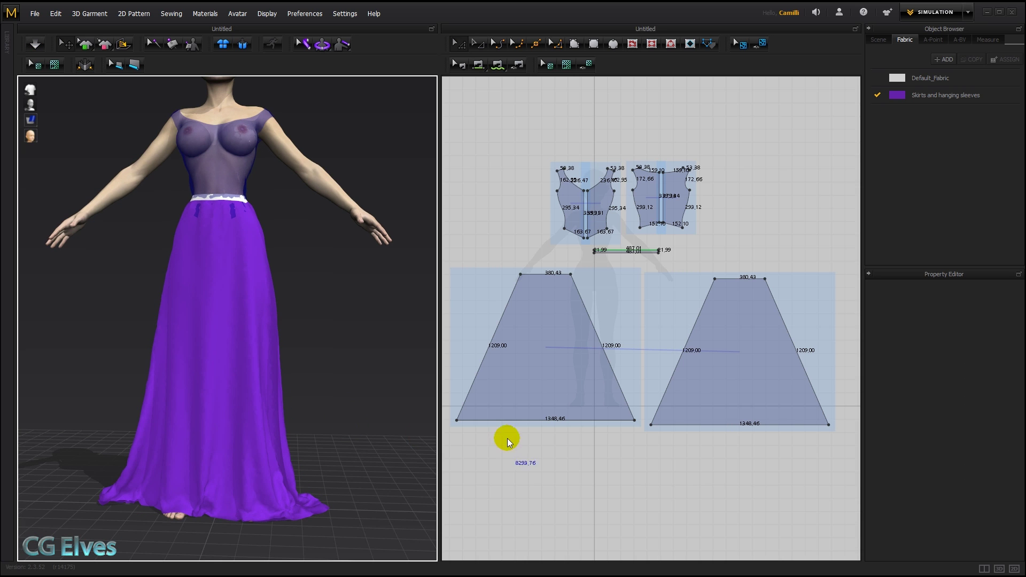
right_drag(247, 430, 270, 442)
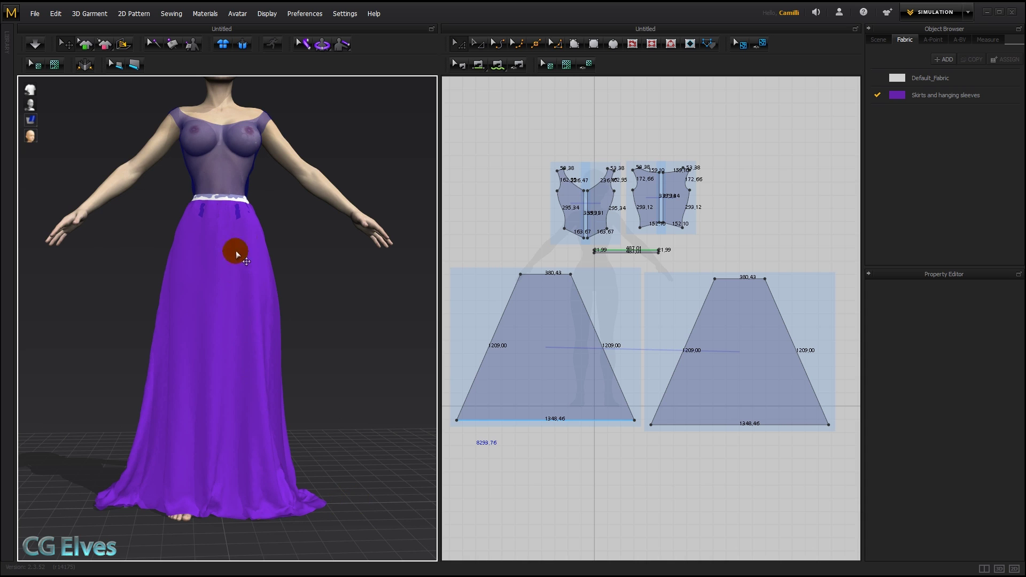
Step: Rerun the simulation, tug the hem at both sides of the skirt, stop it, and dismiss the alarm notification
key(space)
drag(325, 502, 363, 504)
drag(126, 500, 170, 450)
key(space)
right_drag(170, 451, 189, 459)
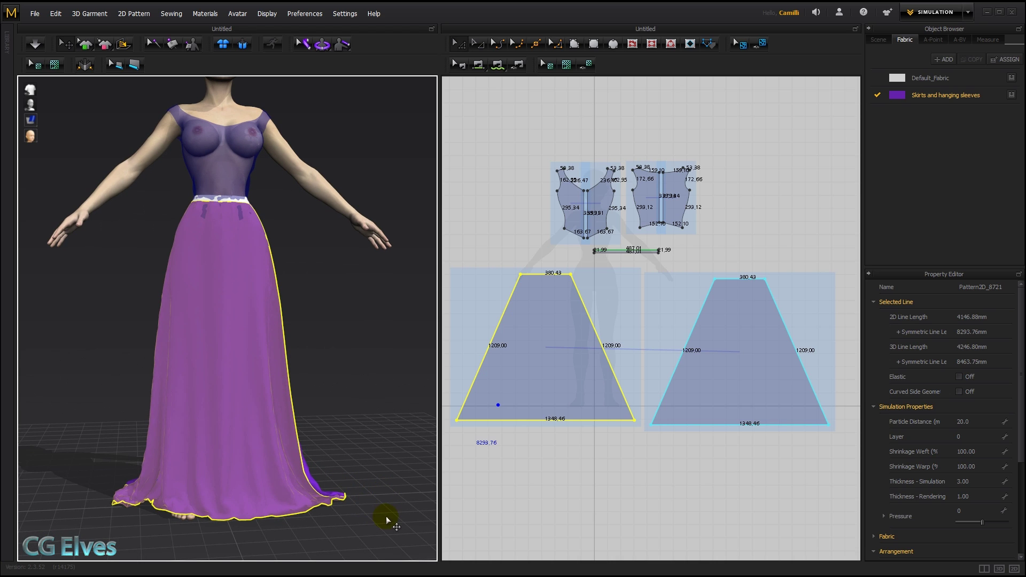
click(563, 438)
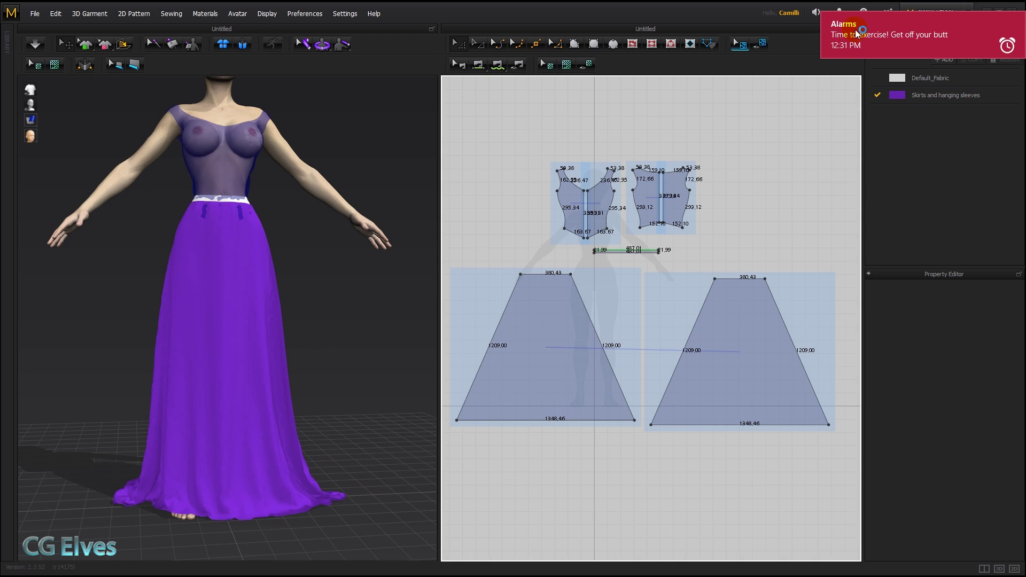
click(1018, 19)
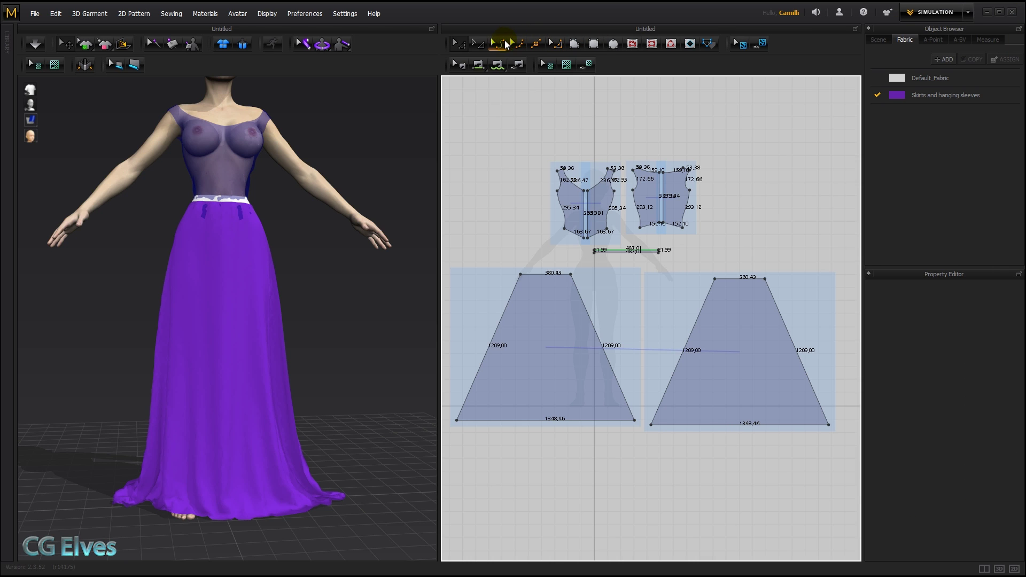
Step: Curve the hem of both skirt panels downward to about 1371 mm long and simulate the fuller hem, checking it at an angle
click(500, 44)
mouse_move(541, 424)
mouse_down()
mouse_move(549, 445)
mouse_move(556, 436)
mouse_up()
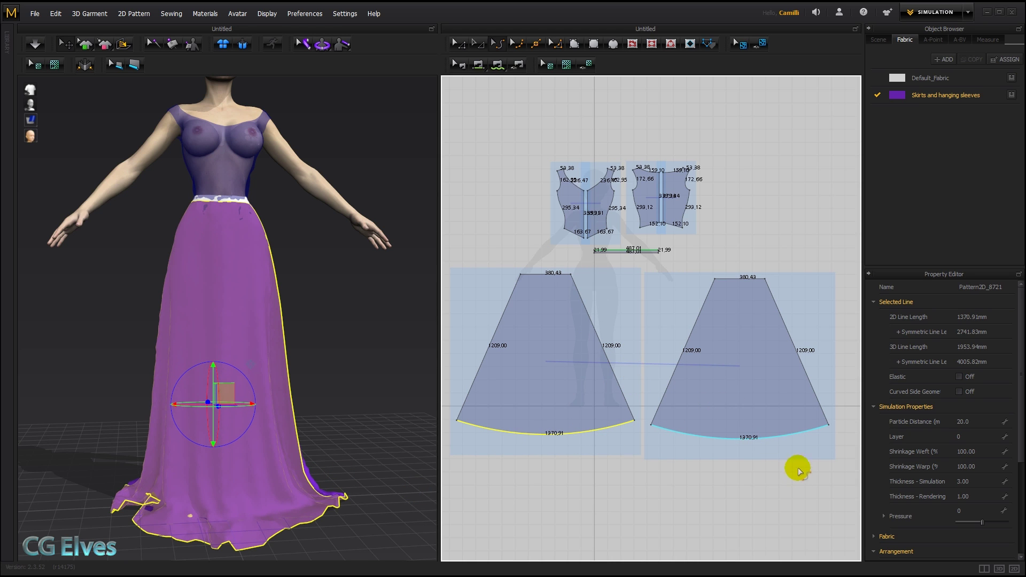
right_drag(240, 458, 190, 521)
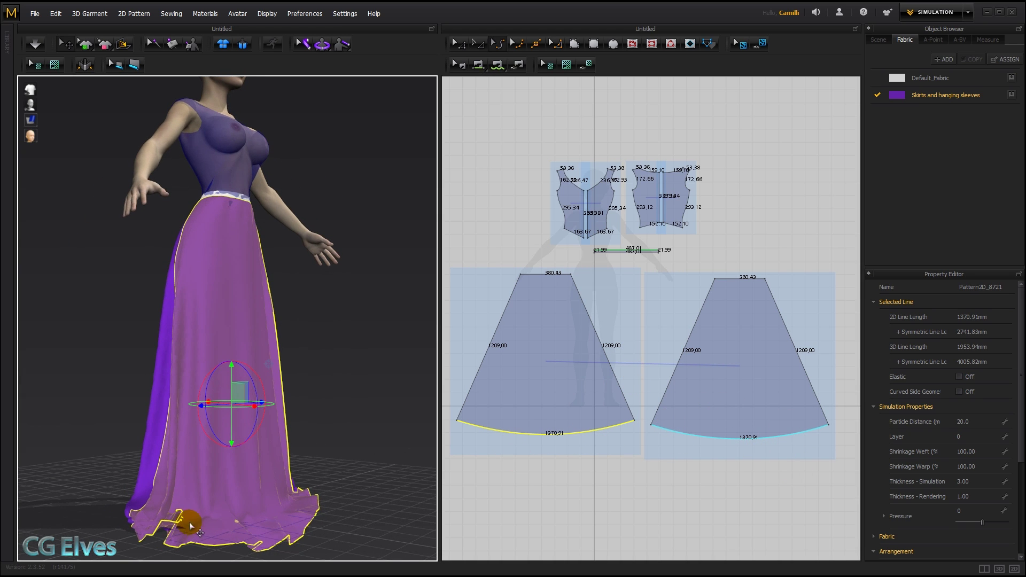
right_drag(306, 560, 235, 521)
key(space)
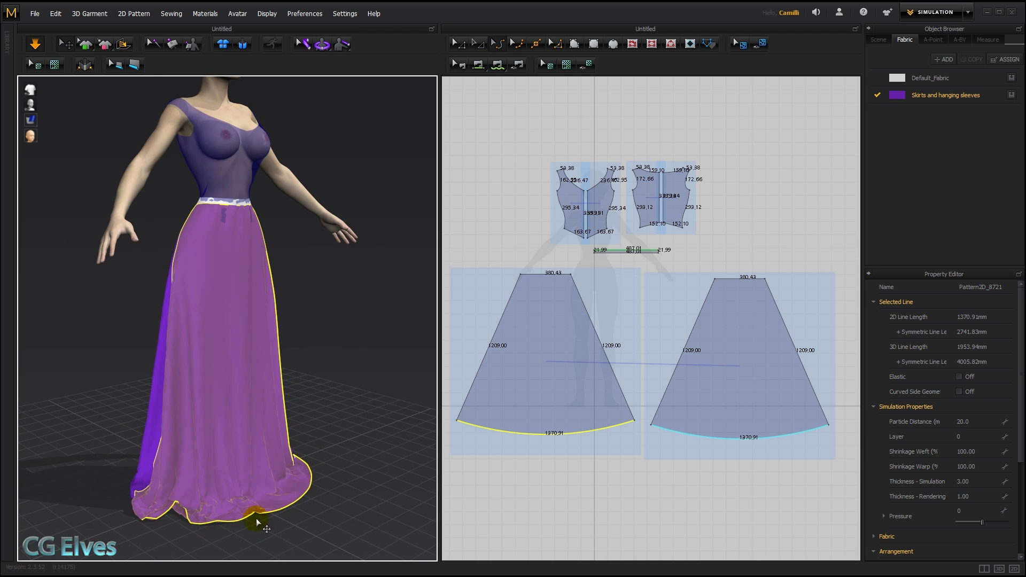
right_drag(316, 493, 249, 508)
key(space)
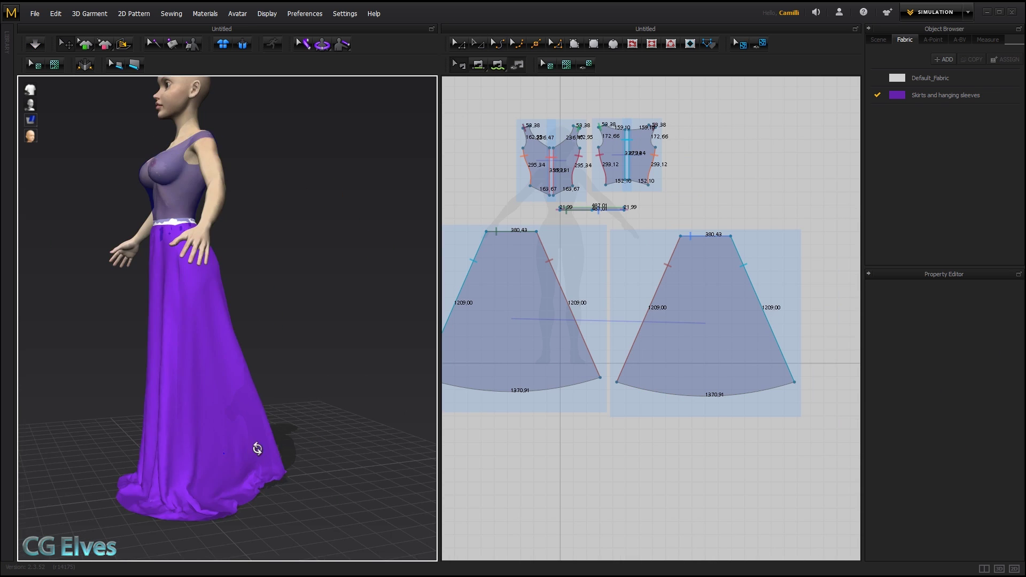
Step: Widen the hem of both skirt panels symmetrically to about 1515 mm by moving their lower corner points outward
right_drag(256, 448, 288, 453)
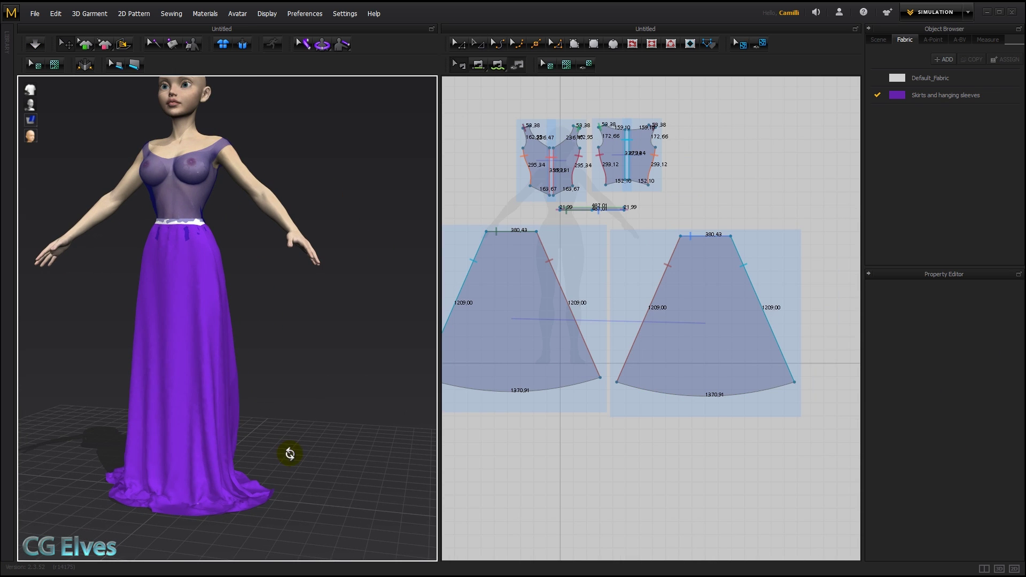
key(z)
middle_drag(602, 396, 639, 389)
click(459, 371)
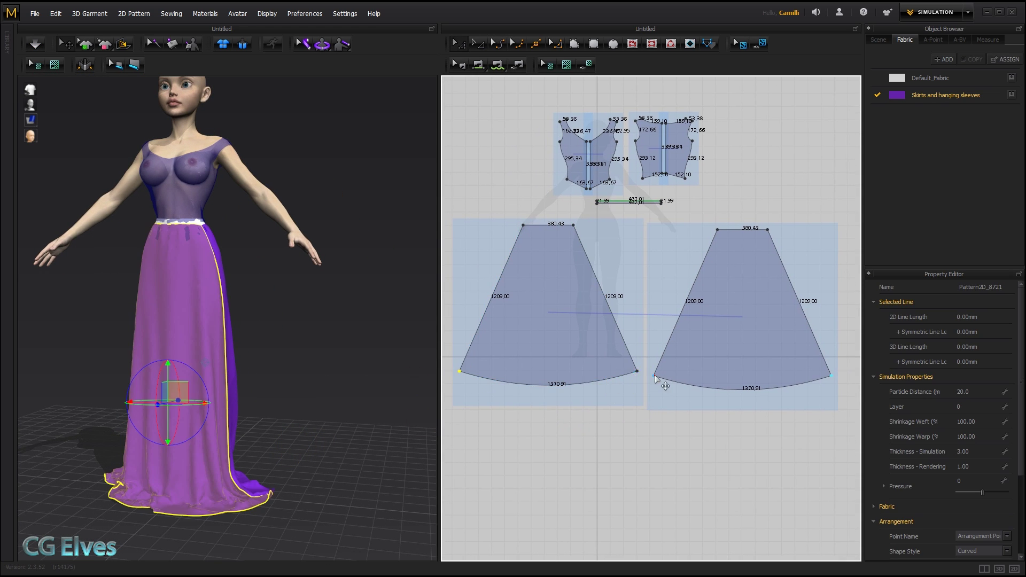
shift+drag(653, 375, 613, 360)
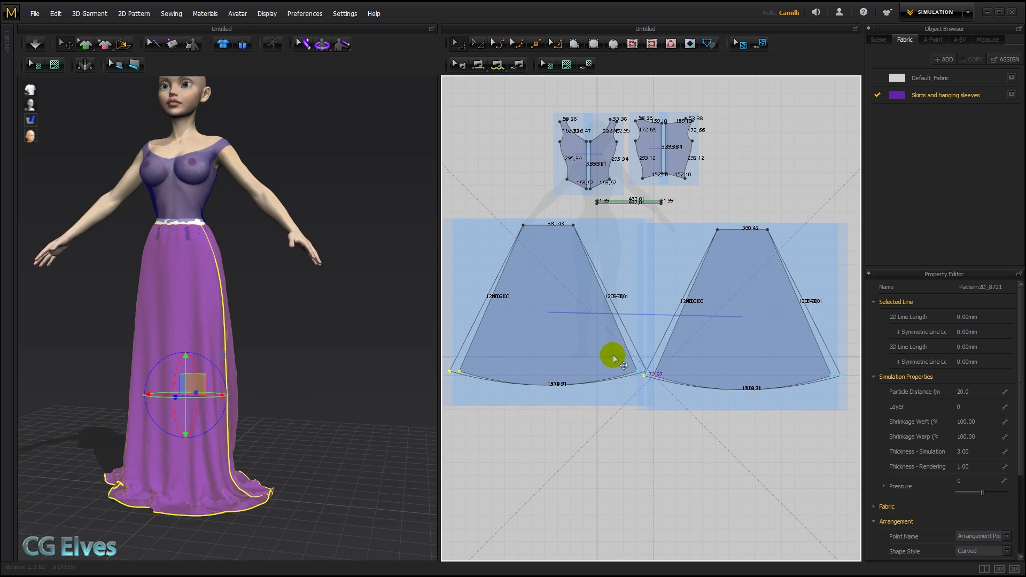
Step: Widen the waist edge of both skirt panels to about 449 mm and simulate the fuller skirt
click(522, 225)
click(717, 228)
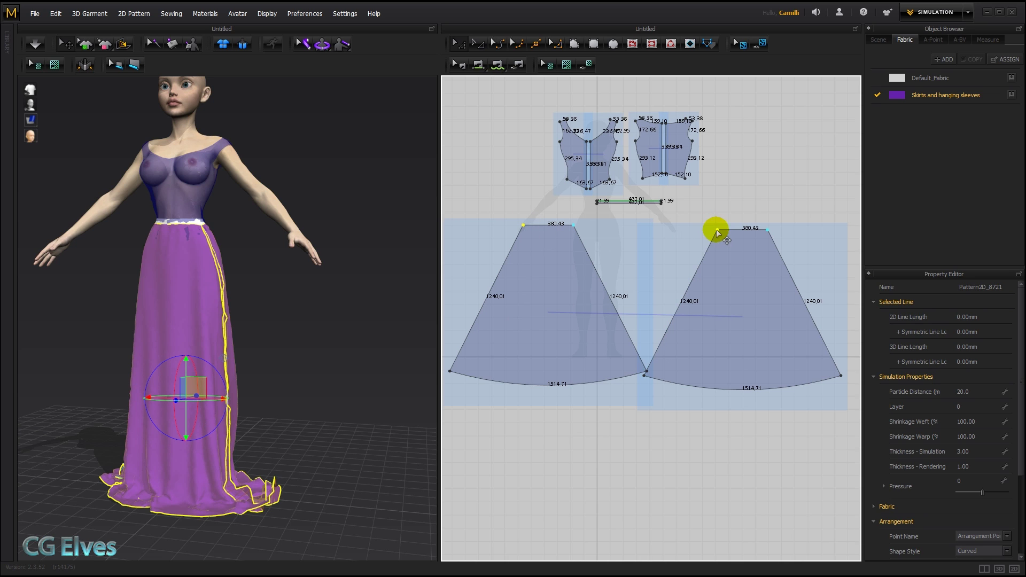
drag(716, 229, 712, 230)
click(673, 229)
key(space)
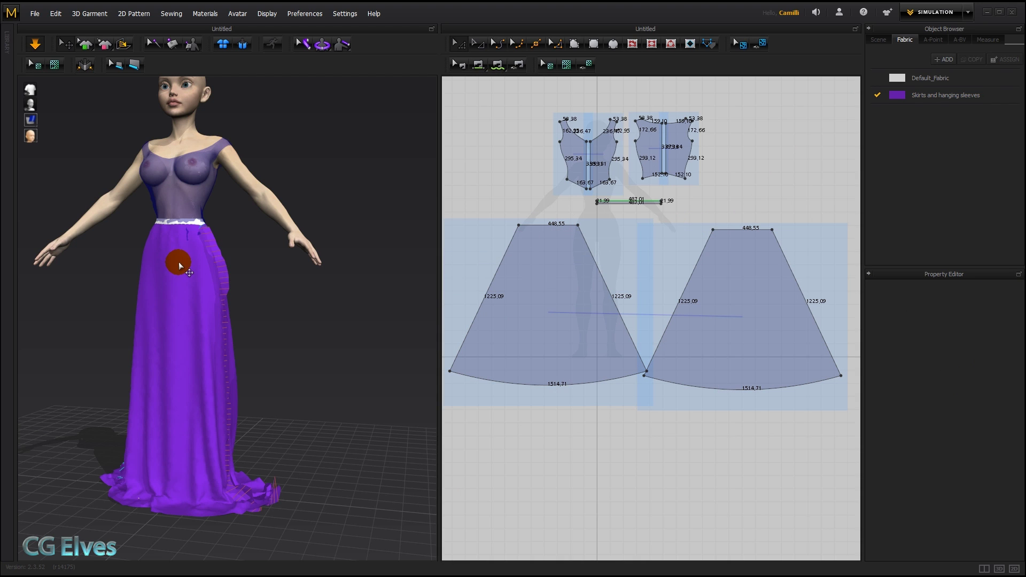
click(179, 262)
right_drag(332, 306, 285, 380)
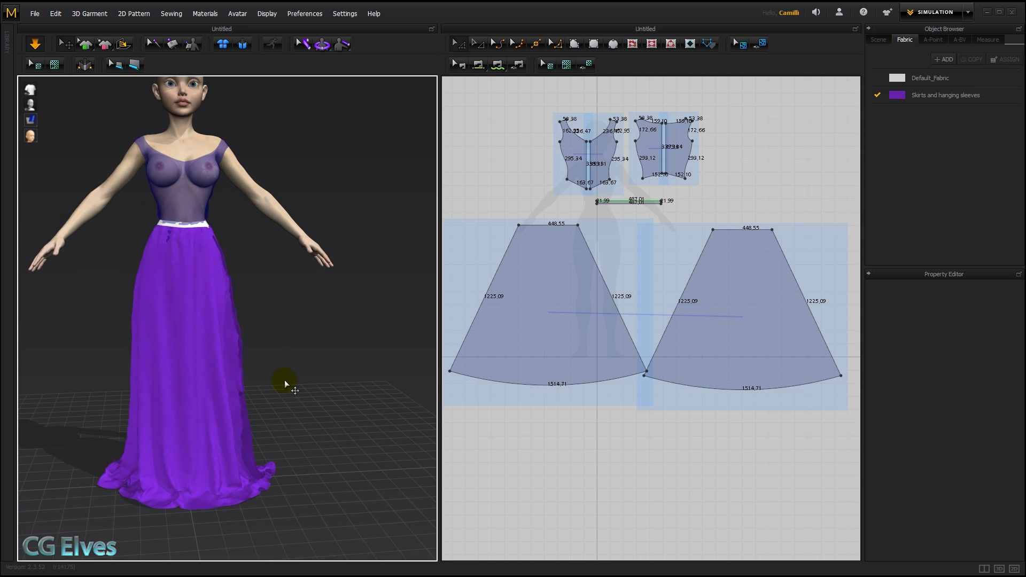
Step: Pull the back of the skirt rearward from the side view, pin it, stretch the front forward, and stop the simulation
right_drag(277, 466, 211, 437)
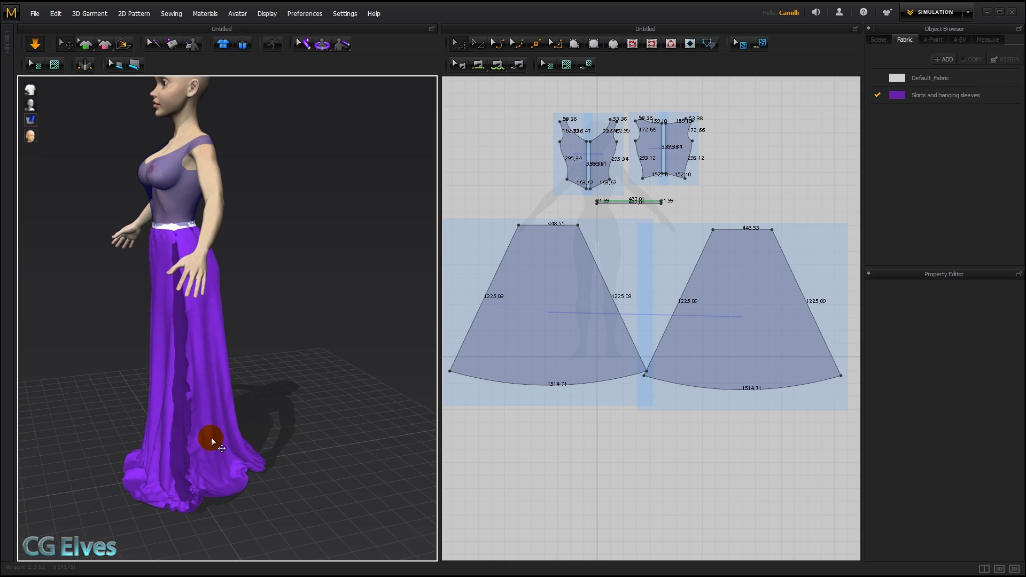
drag(211, 437, 236, 426)
key(w)
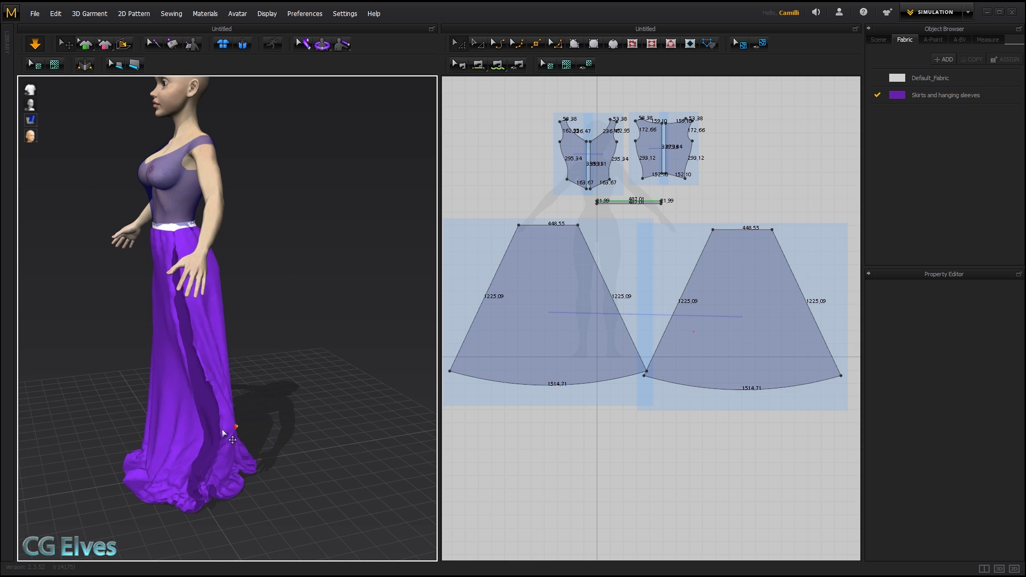
drag(178, 441, 30, 449)
key(space)
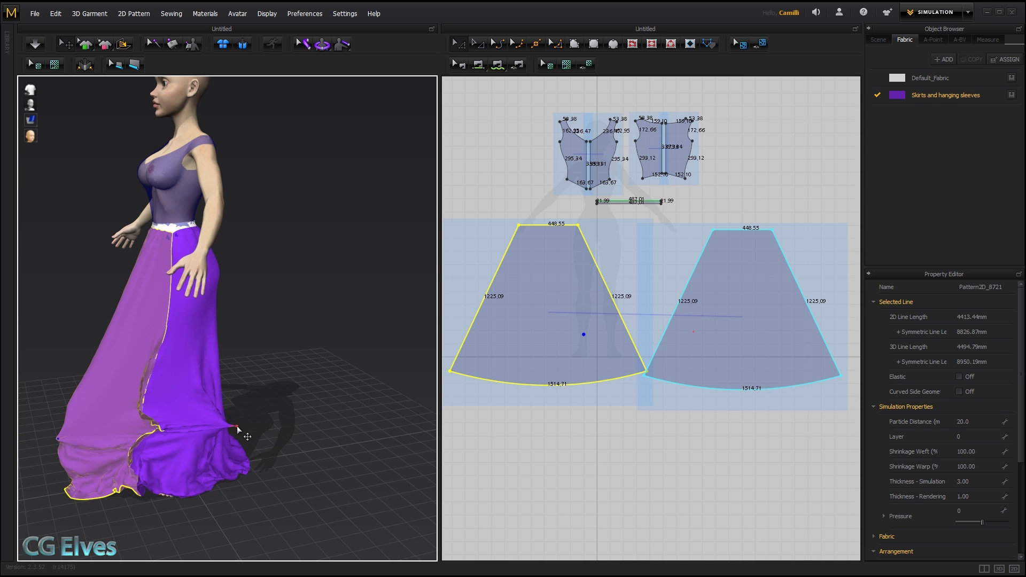
Step: Resume the simulation, pull the pinned skirt front further forward, and release all pins so the fabric falls freely
click(237, 427)
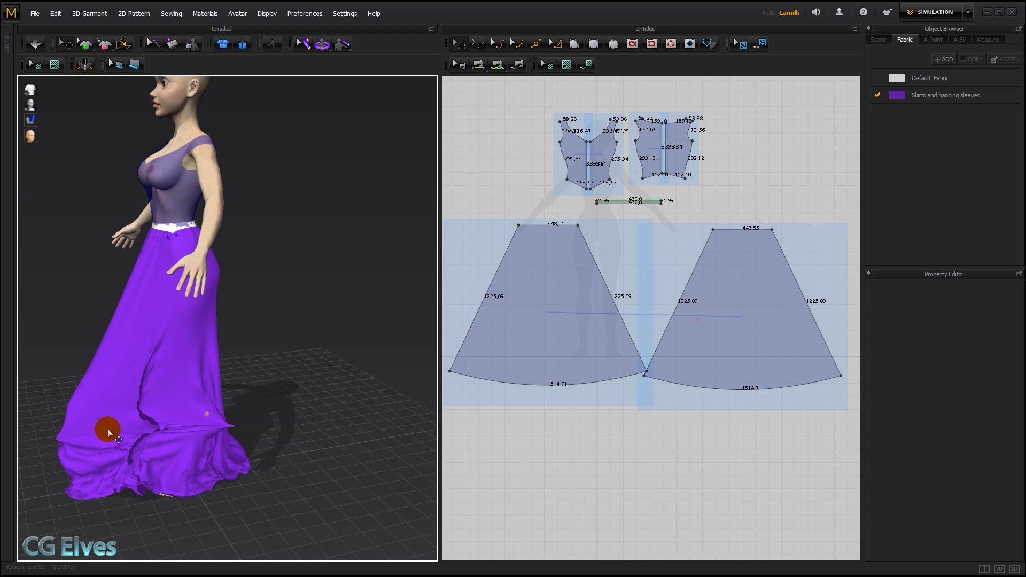
key(space)
drag(78, 410, 37, 409)
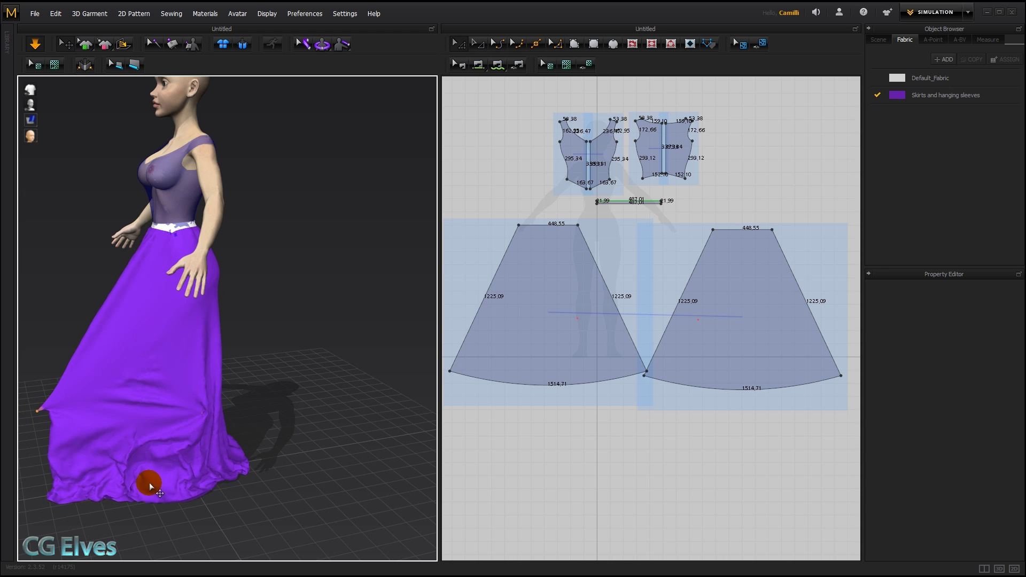
key(ctrl+w)
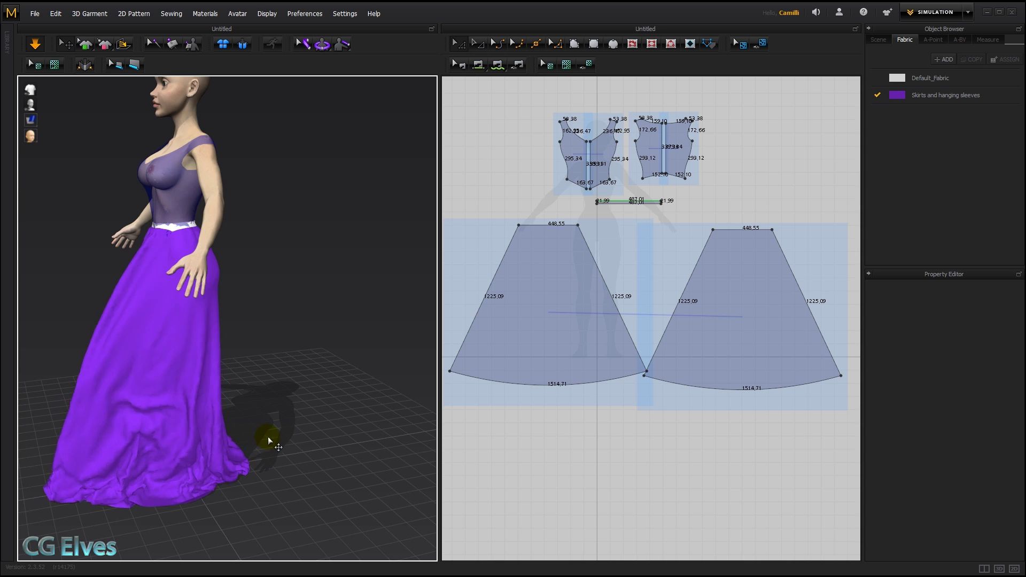
Step: Tug the skirt's side hem outward from an angled view and stop the simulation in the front view
right_drag(268, 437, 247, 466)
drag(253, 491, 268, 488)
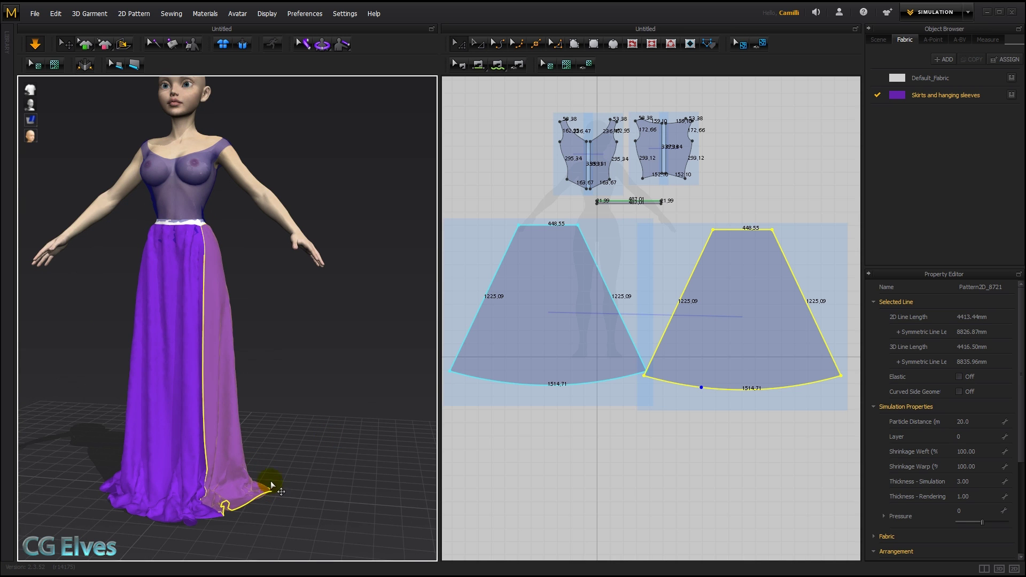
right_drag(232, 412, 126, 405)
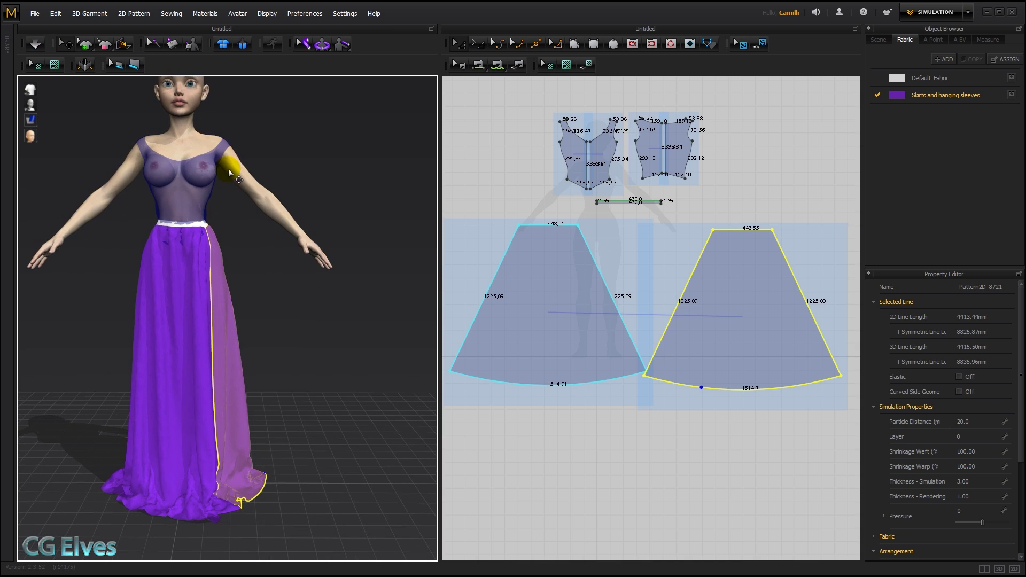
Step: Select the front and back bodice patterns and activate them for simulation
click(553, 181)
mouse_move(752, 199)
mouse_down()
mouse_move(746, 179)
mouse_move(752, 193)
mouse_up()
right_click(205, 177)
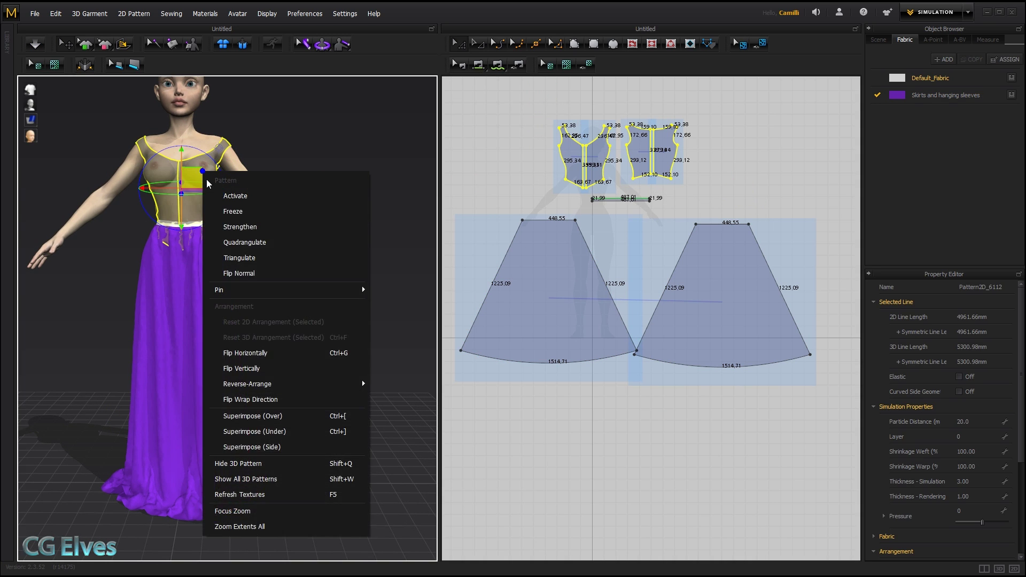
click(231, 195)
Step: Move the front and back bodice patterns outward from the avatar so their lower edges lie outside the skirt
right_drag(213, 235, 286, 229)
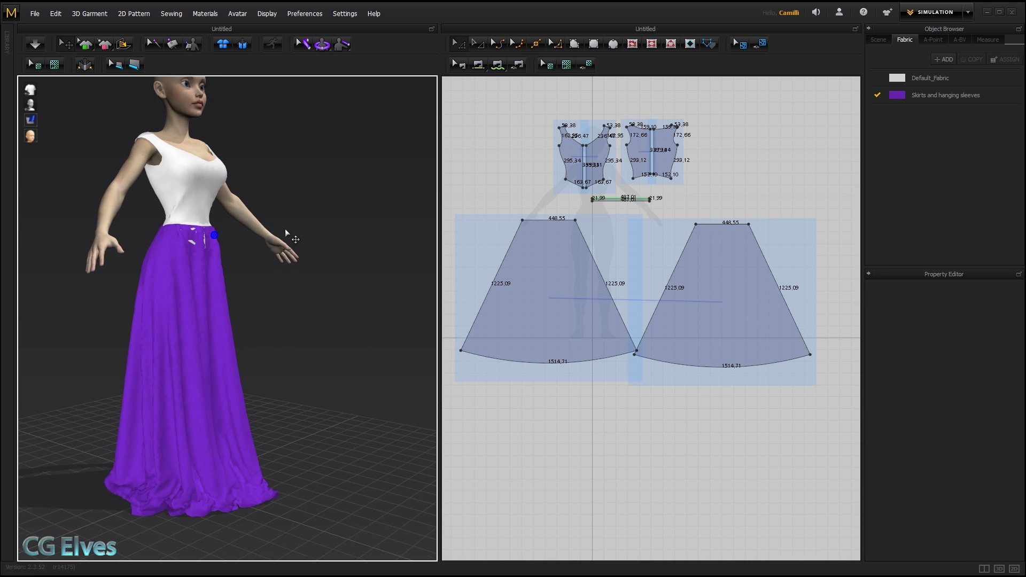
click(220, 202)
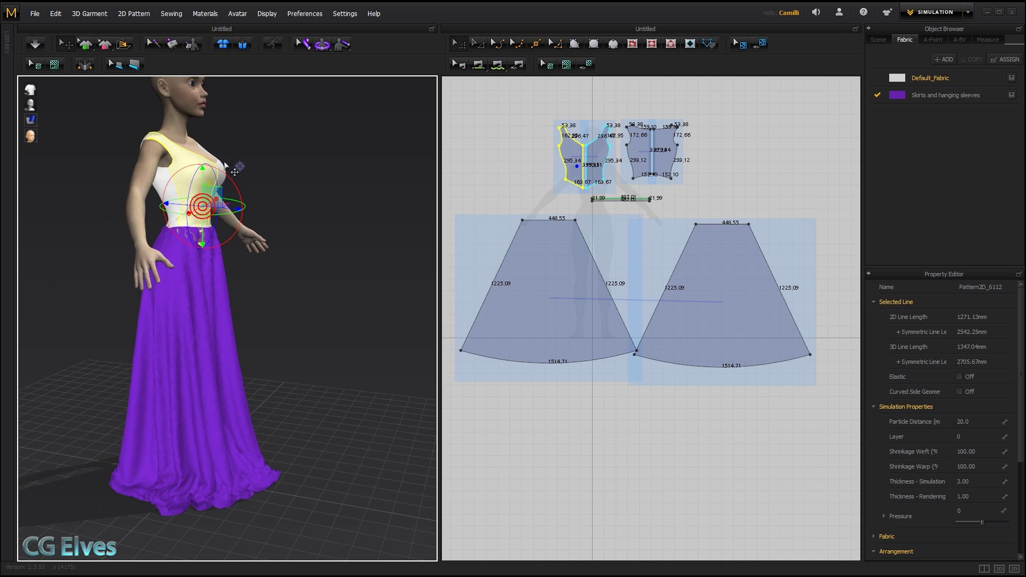
drag(222, 177, 235, 199)
right_drag(234, 196, 253, 181)
click(162, 193)
click(156, 200)
click(171, 167)
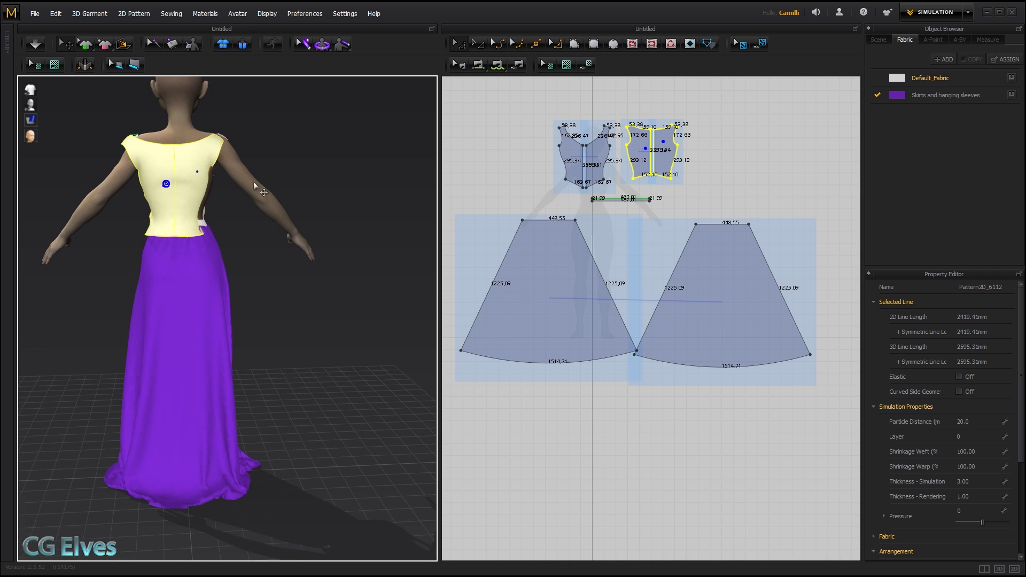
click(161, 202)
click(179, 202)
right_drag(185, 201, 354, 194)
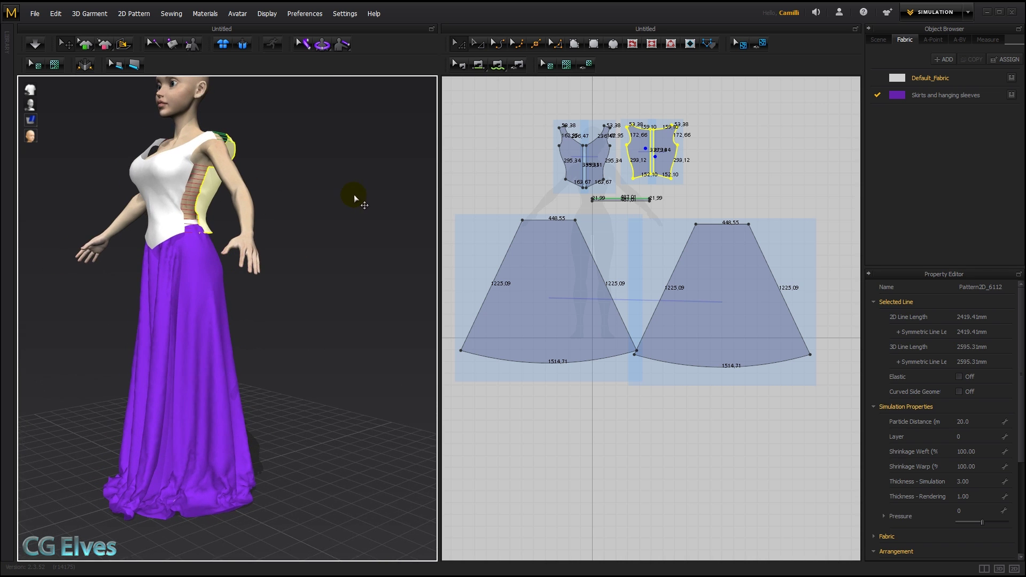
Step: Simulate the bodice over the skirt, examine its fit at the waist from the front, and stop the simulation
key(space)
right_drag(288, 196, 341, 202)
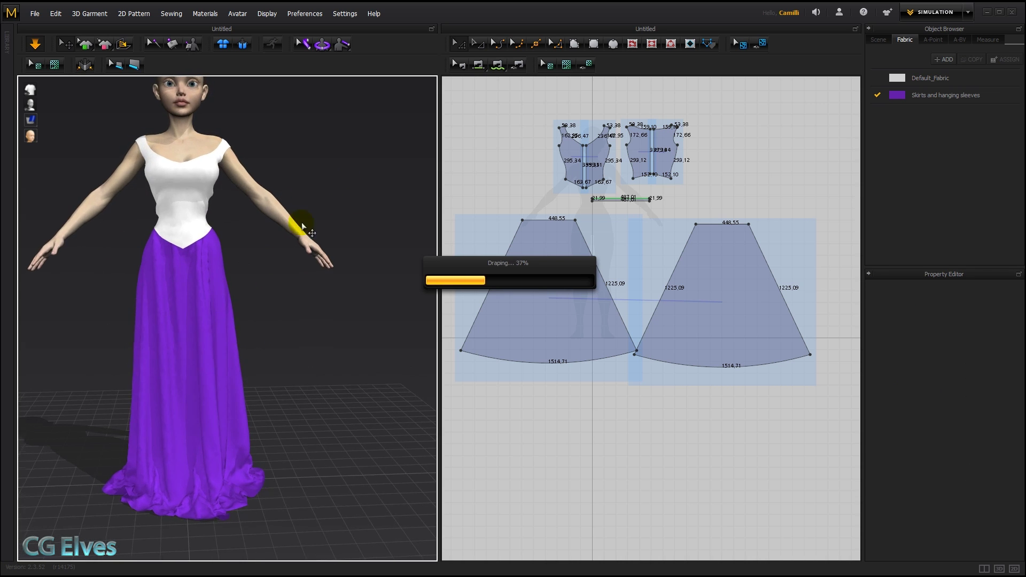
scroll(261, 247, up, 3)
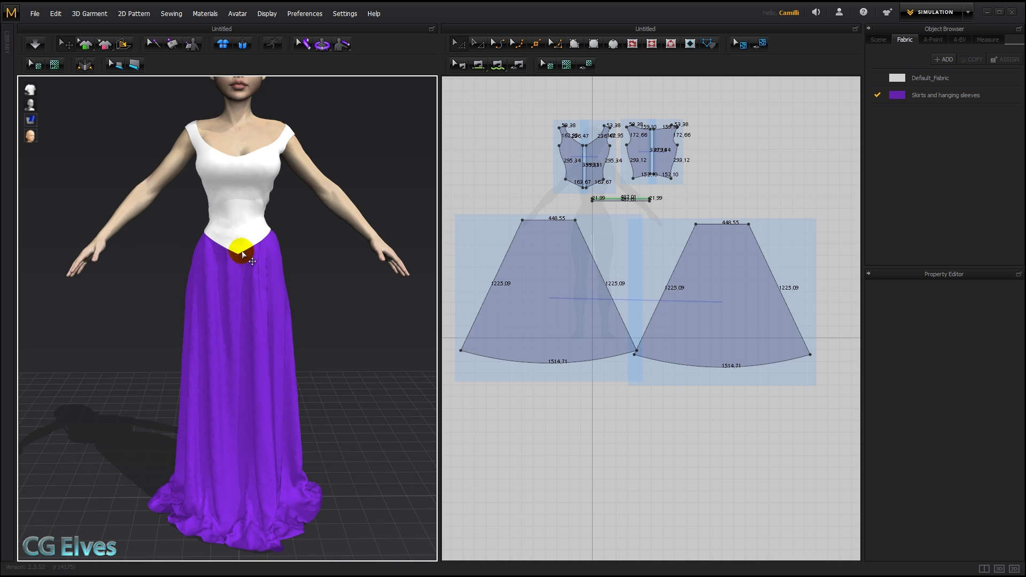
click(219, 247)
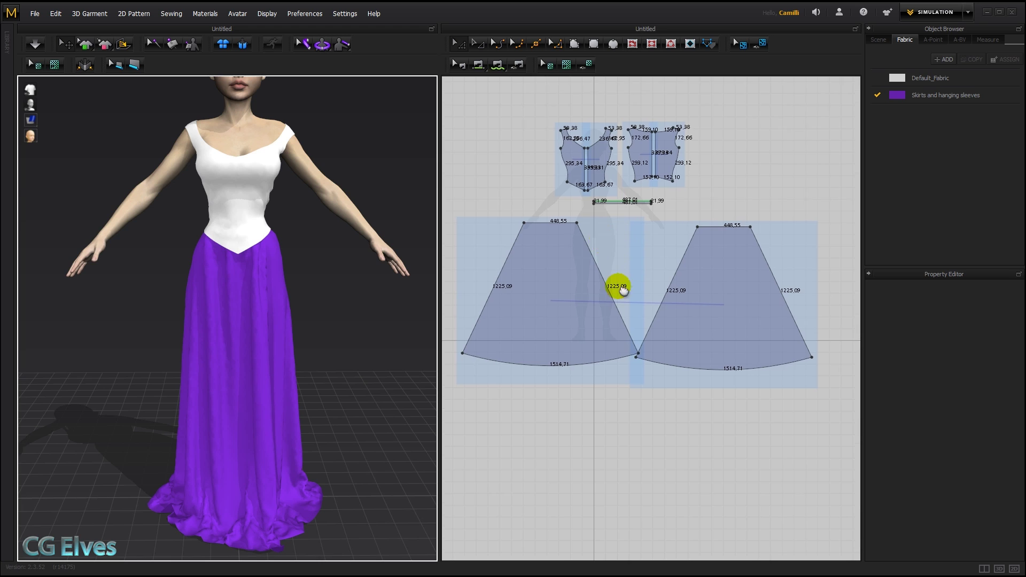
Step: Raise the lower edges of all bodice panels, shortening the side seams to about 265 mm front and 263 mm back
scroll(573, 238, up, 5)
click(553, 232)
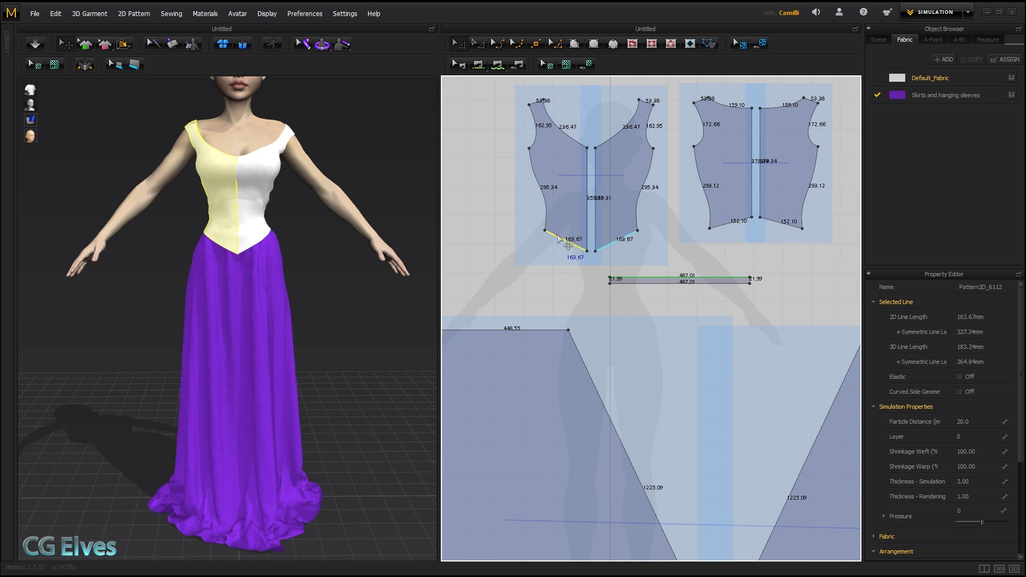
shift+click(729, 223)
drag(729, 224, 730, 218)
click(363, 277)
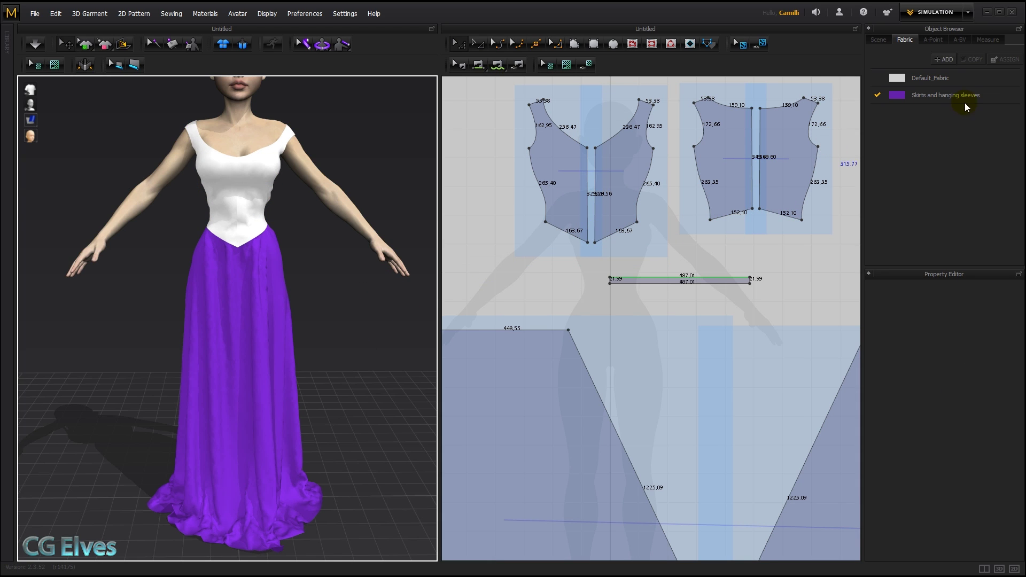
Step: Change the Default_Fabric color to the purple sampled from the skirt in the 3D view
click(944, 78)
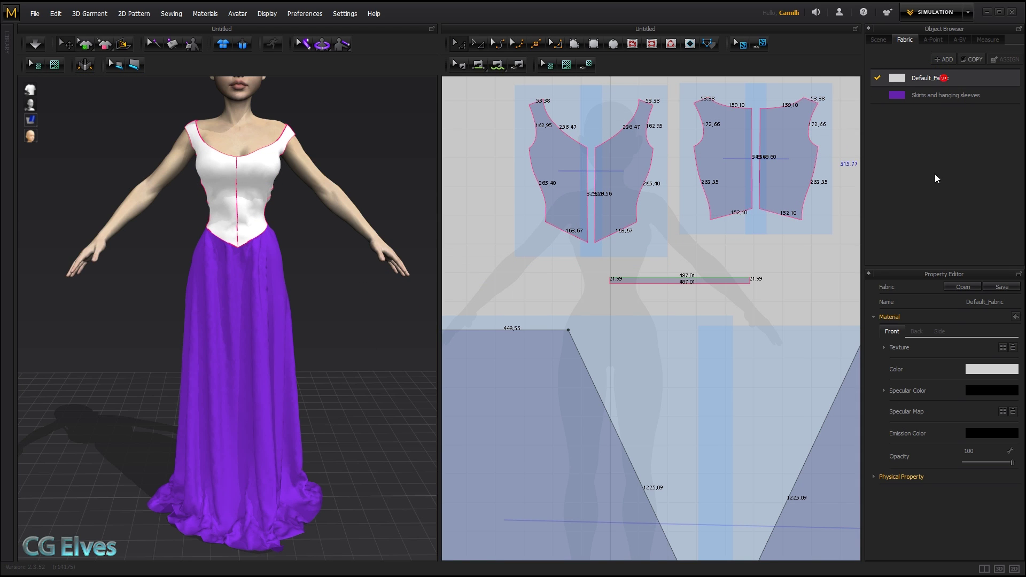
click(993, 369)
click(328, 206)
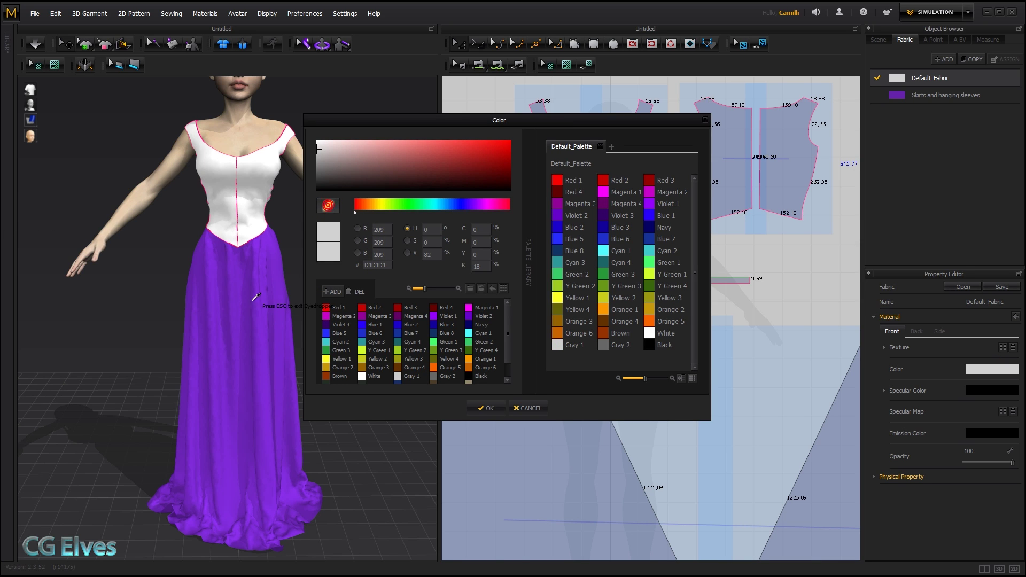
click(251, 306)
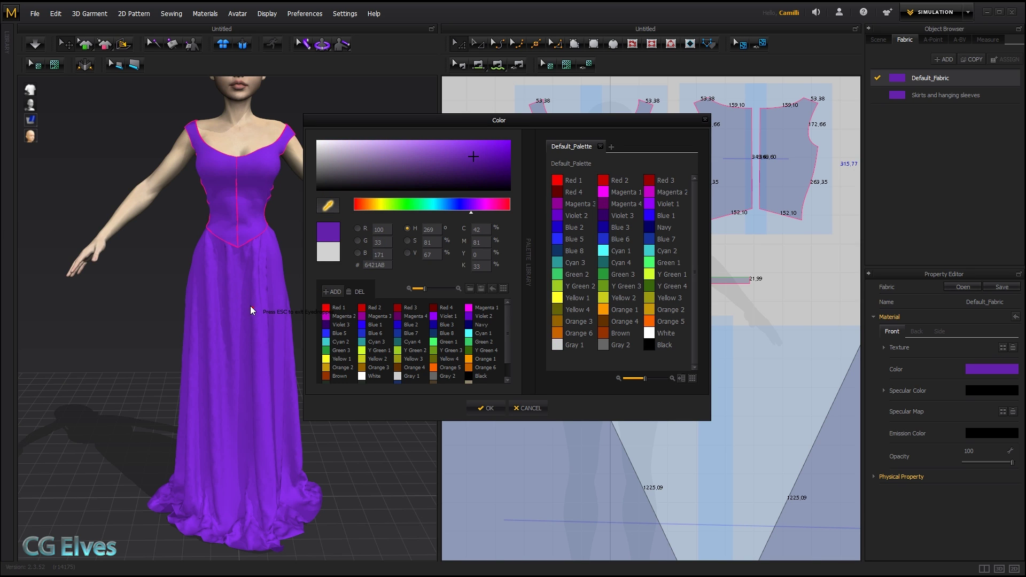
click(253, 307)
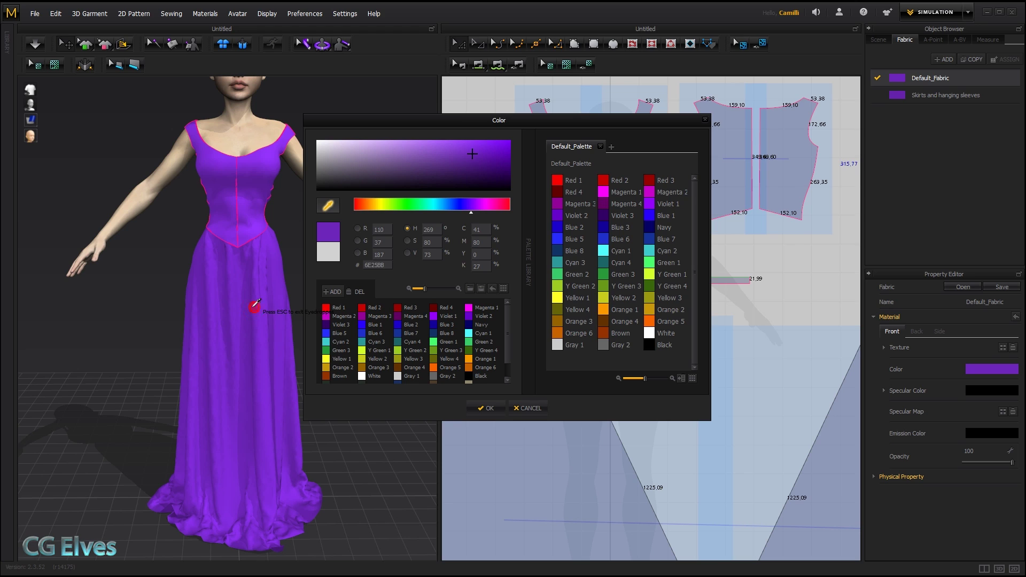
click(252, 307)
click(484, 407)
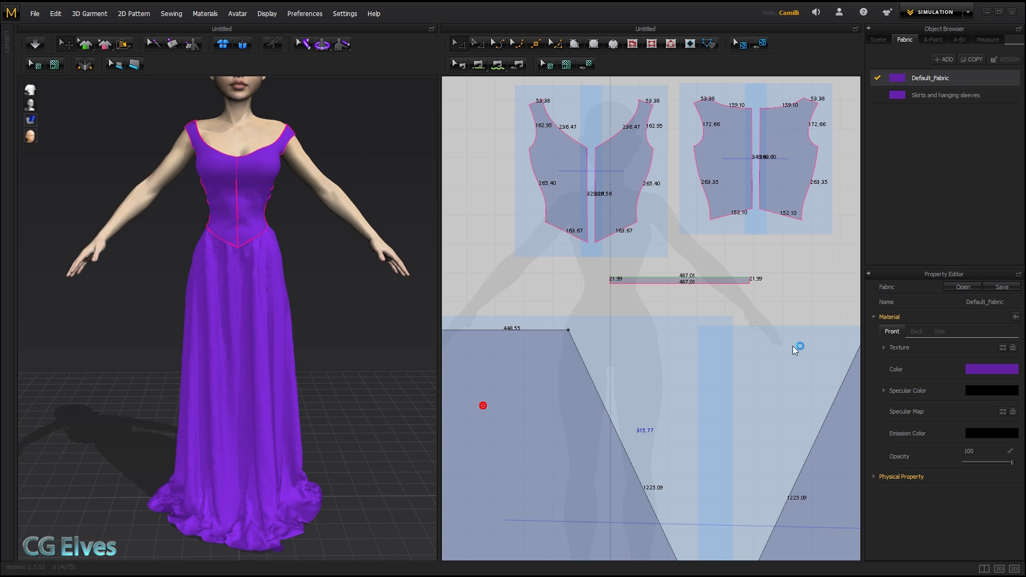
Step: Add a fabric named waistband and load the image 04 as its texture
click(944, 60)
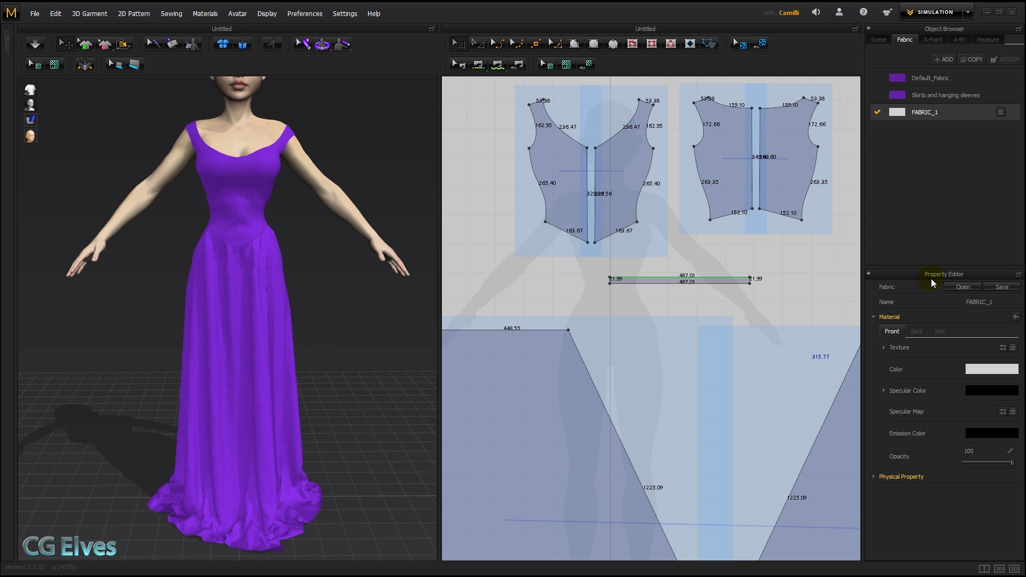
double_click(985, 300)
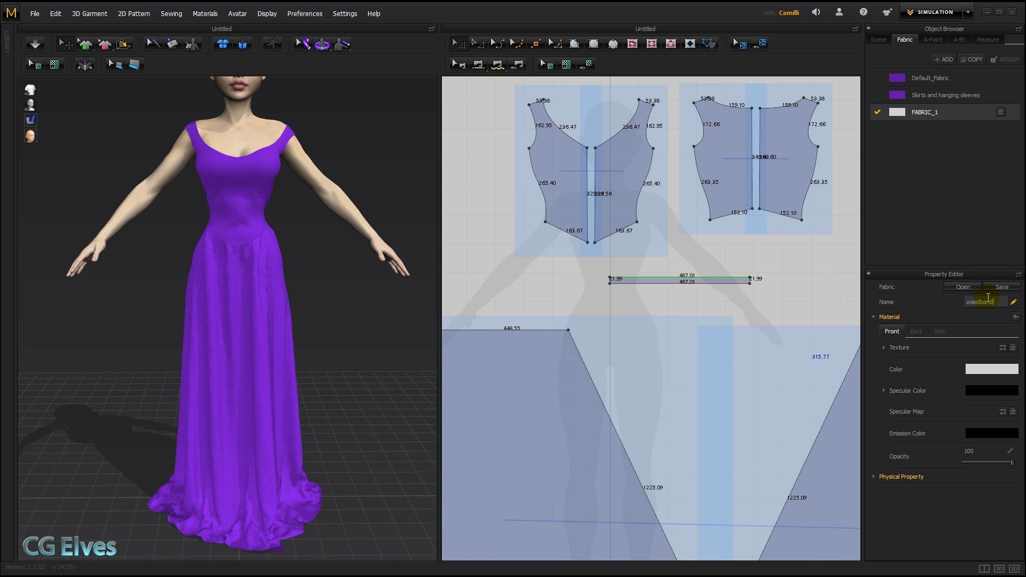
key(Return)
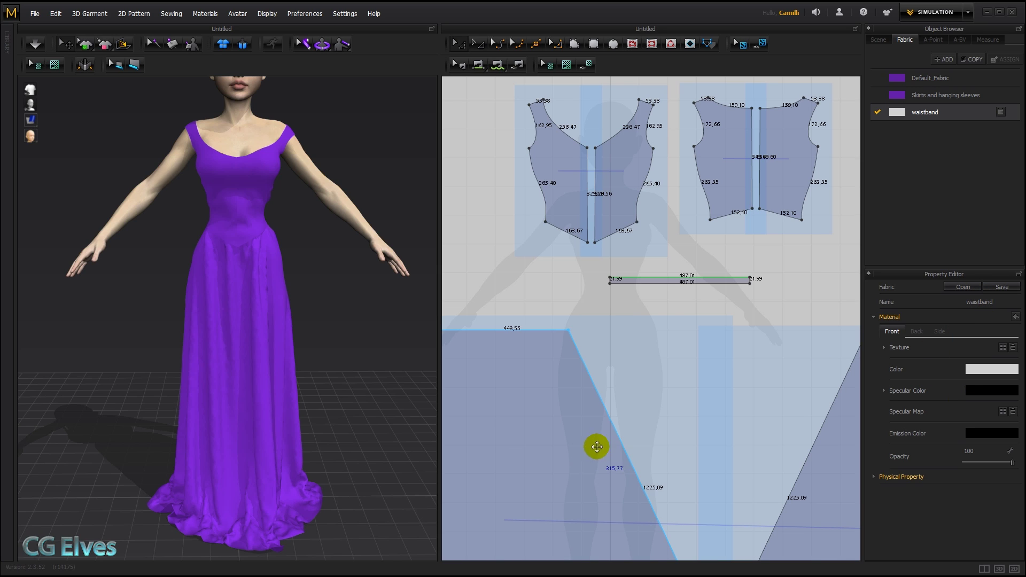
click(1003, 348)
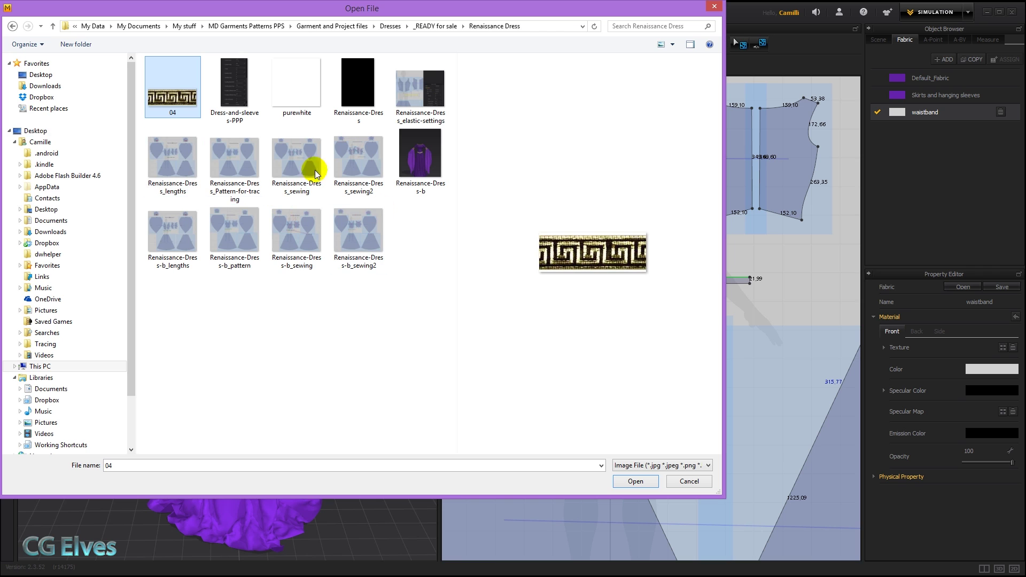
double_click(172, 92)
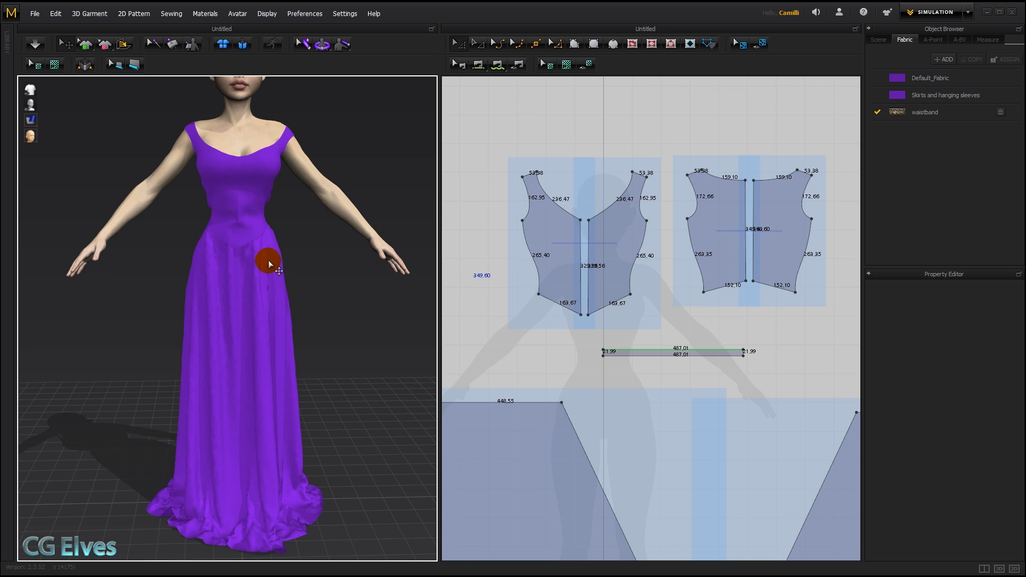
right_drag(251, 255, 299, 249)
scroll(275, 209, up, 3)
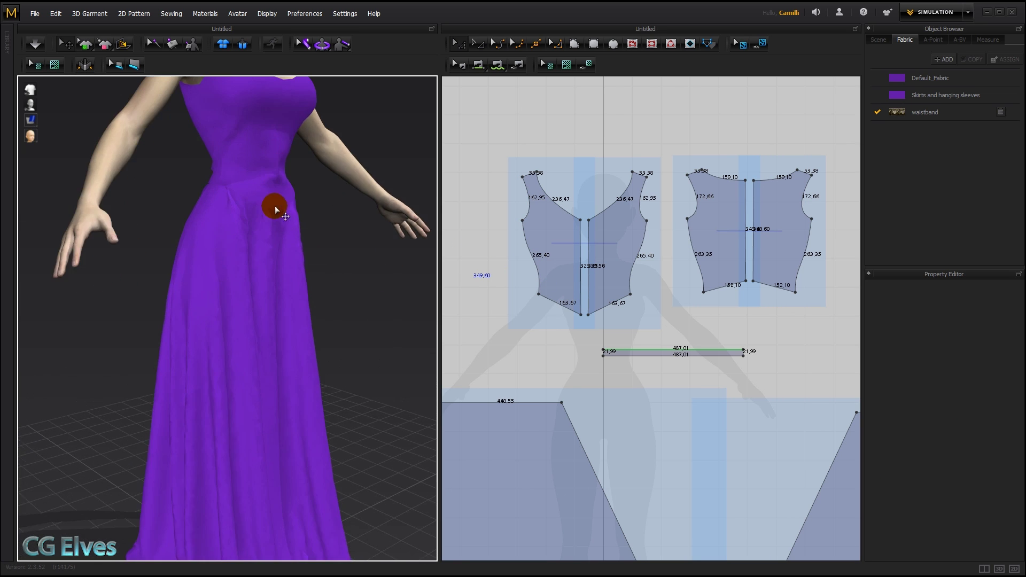
Step: Narrow both front bodice panels at the centre edge, bringing their lower edges to about 137 mm, and simulate the tighter fit
middle_drag(275, 209, 268, 288)
right_drag(262, 263, 247, 307)
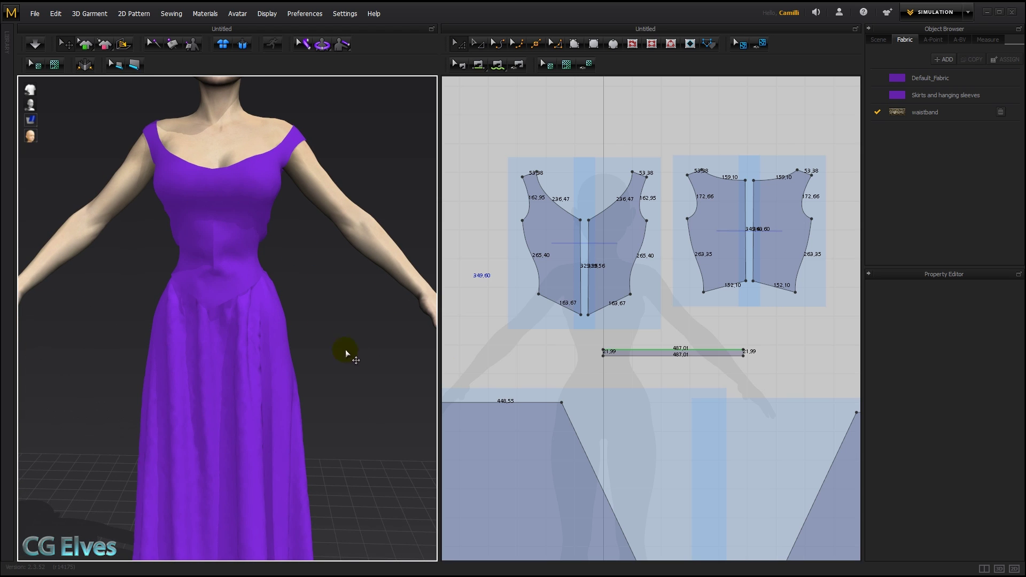
click(581, 248)
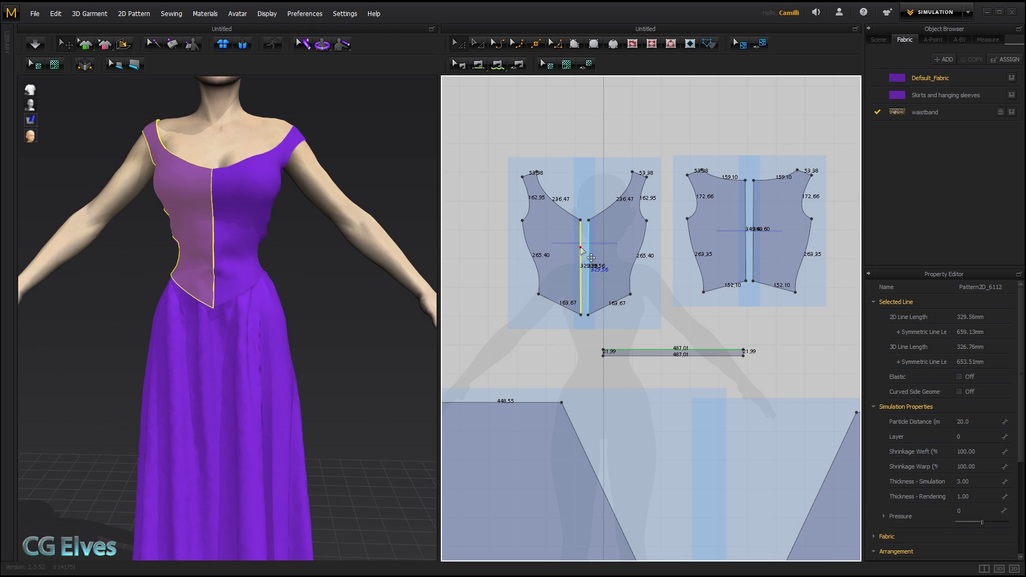
drag(580, 248, 577, 262)
click(242, 197)
key(space)
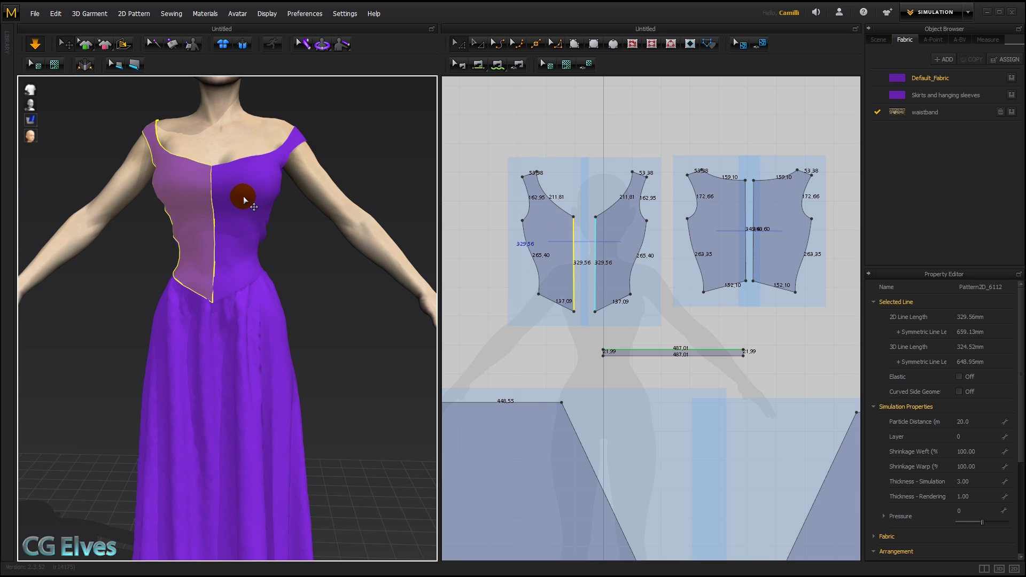
click(316, 286)
right_drag(316, 287, 62, 288)
key(space)
Step: Narrow both back bodice panels at the centre edge to lower edges of about 139 mm, simulate, and pull the back shoulder upward
click(744, 222)
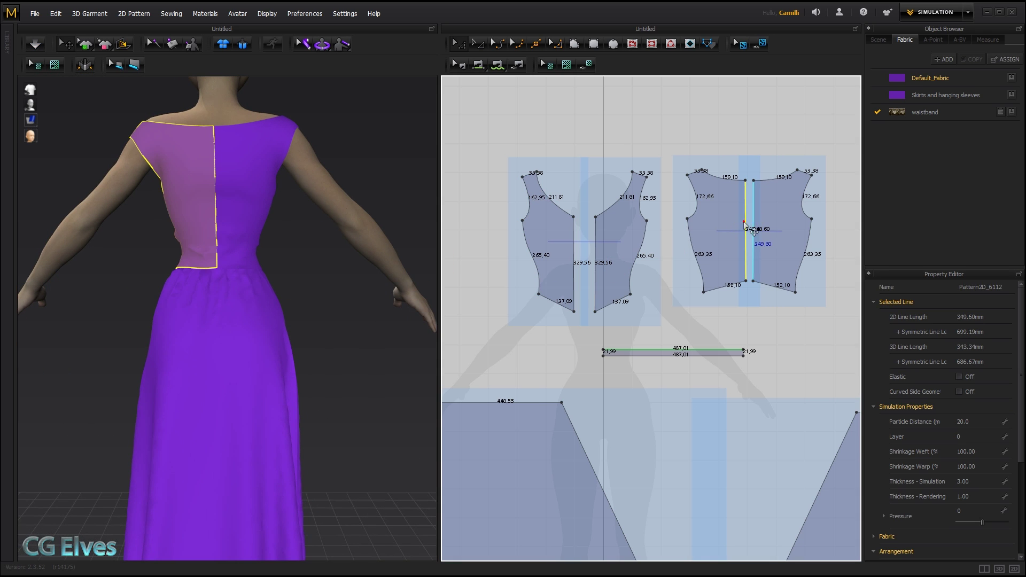
drag(740, 224, 742, 208)
click(319, 228)
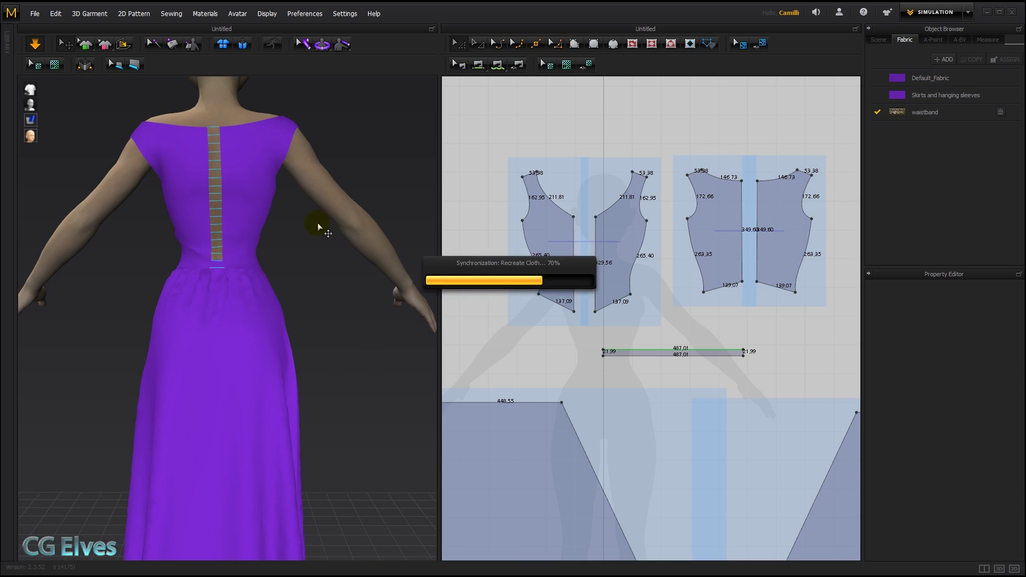
mouse_move(258, 272)
right_down()
mouse_move(286, 284)
mouse_move(248, 284)
right_up()
key(space)
drag(138, 135, 159, 109)
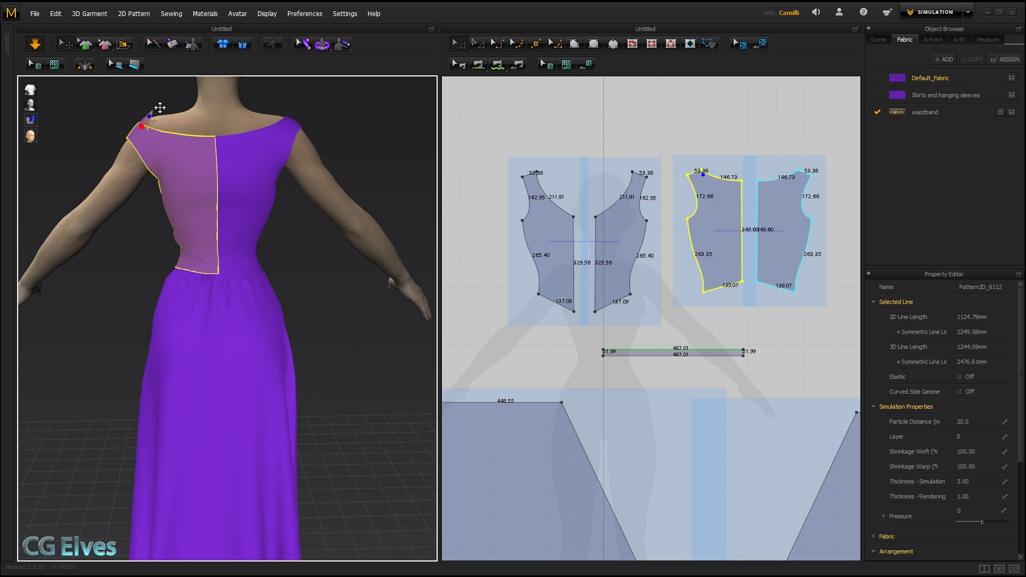